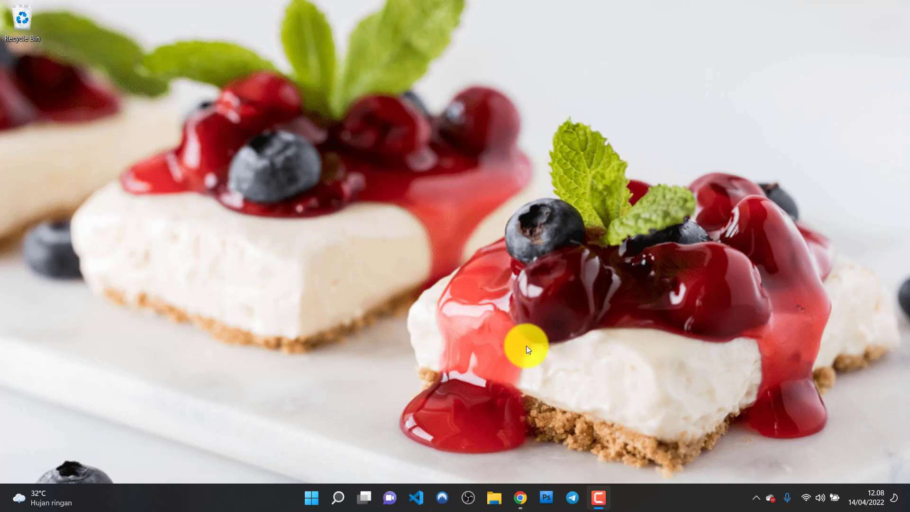
Bring up Chrome on the SiAmir campus site and follow its hosting offer to indositehost.com.
left_click(522, 498)
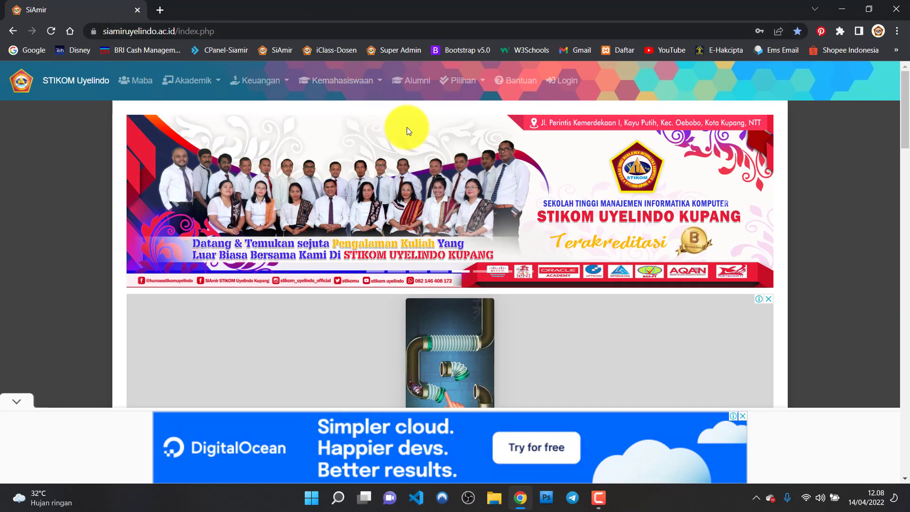
scroll(426, 157, "down", 10)
scroll(460, 195, "down", 15)
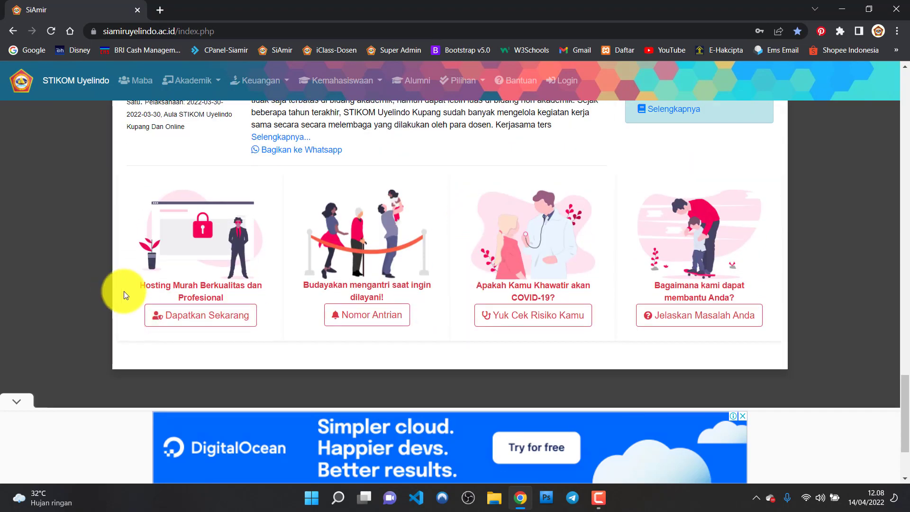
left_click(199, 319)
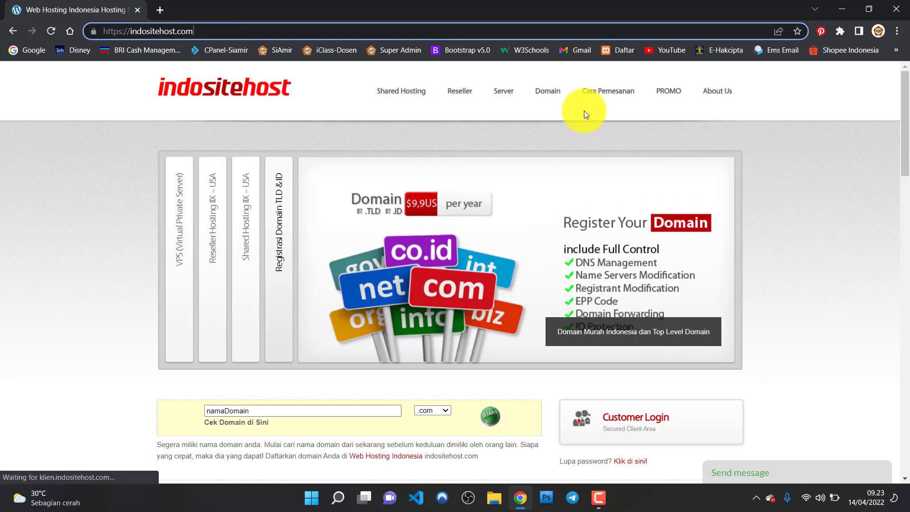
Open indositehost's Order Hosting & Domain page and compare the Person-64 to Person-512 plans.
mouse_move(508, 93)
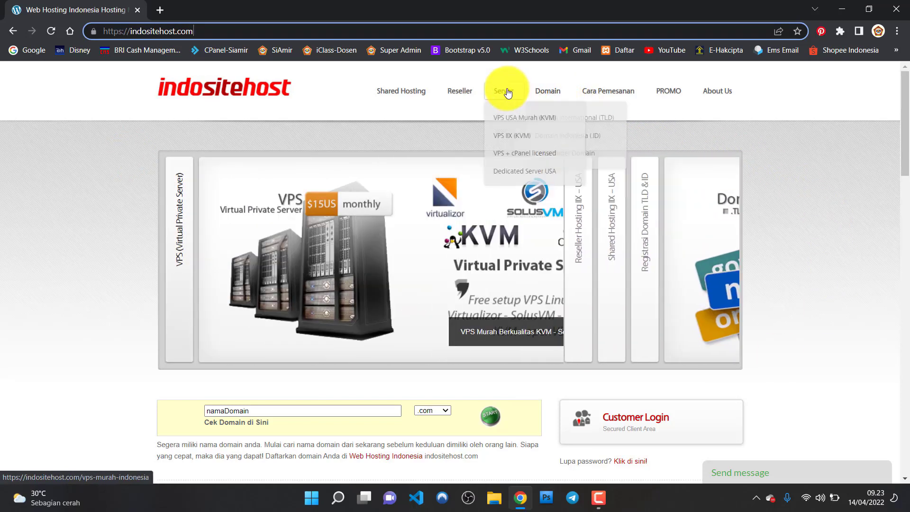
mouse_move(610, 94)
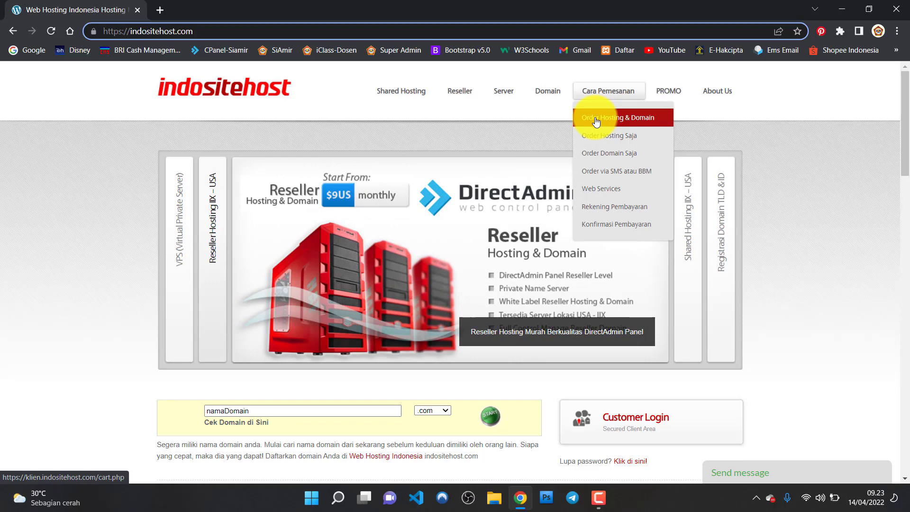
left_click(597, 122)
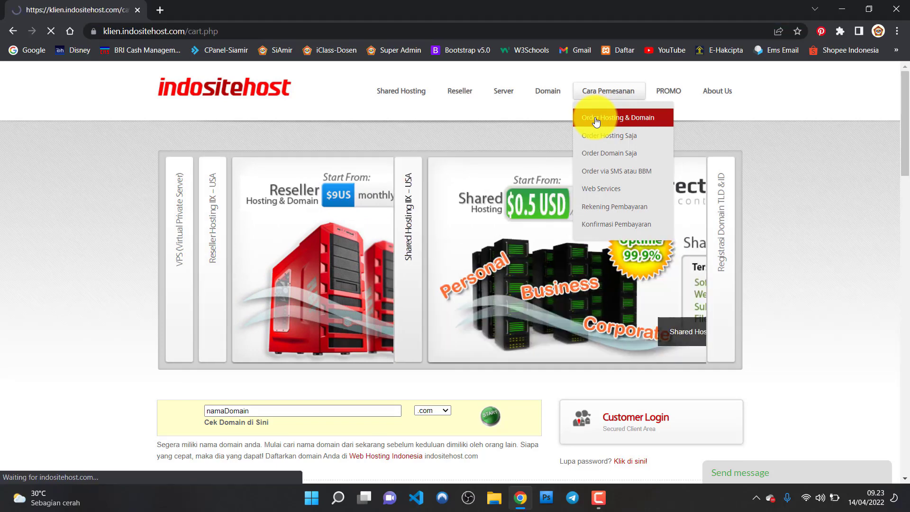
scroll(817, 246, "down", 5)
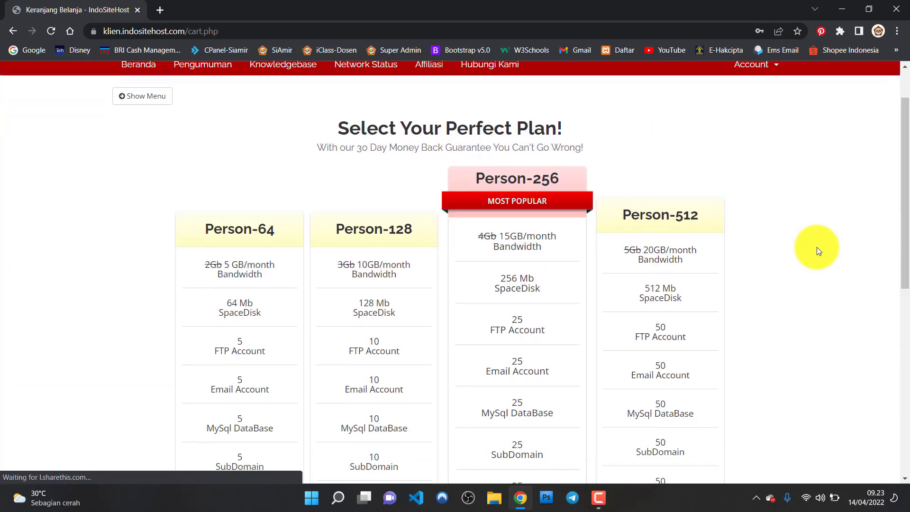
scroll(438, 249, "down", 2)
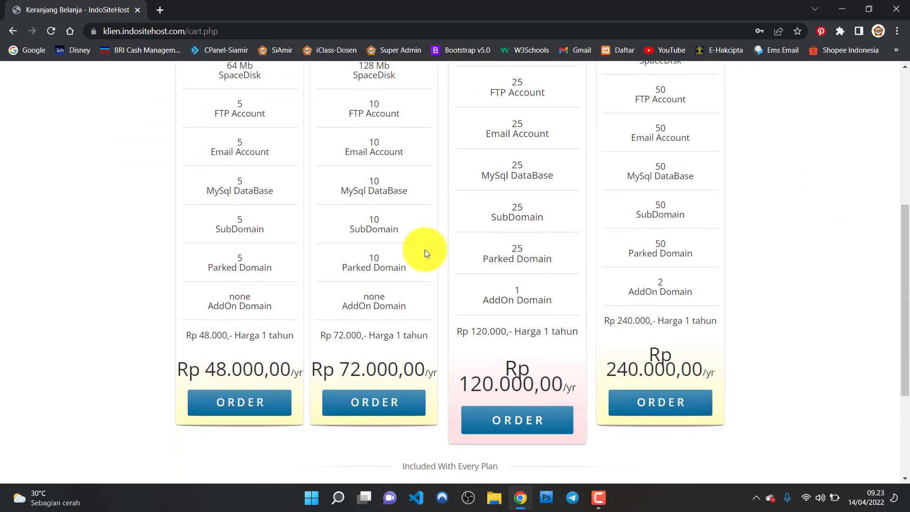
scroll(424, 249, "up", 3)
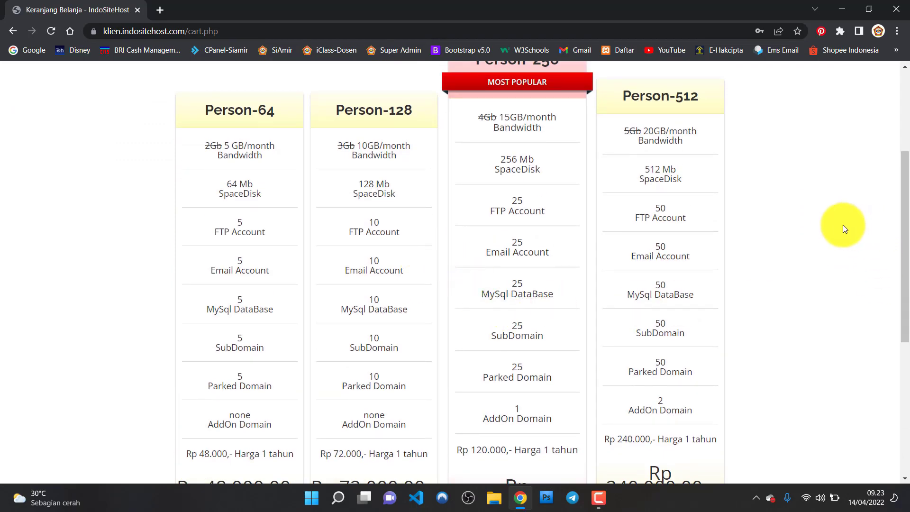
scroll(828, 233, "up", 4)
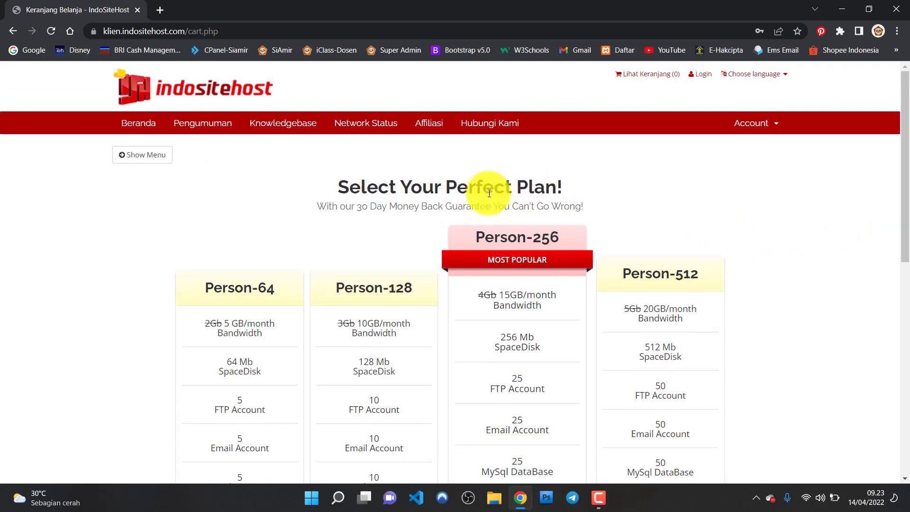
Switch to File Explorer showing This PC.
left_click(599, 502)
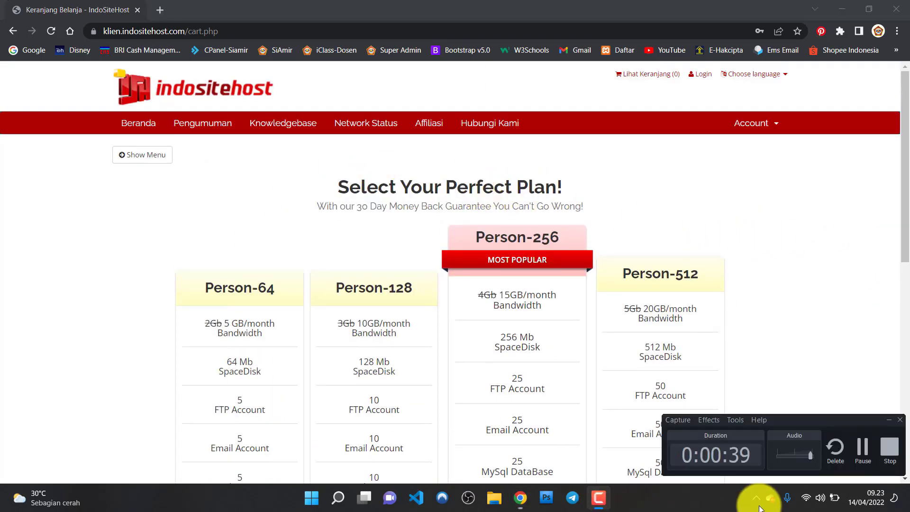
left_click(862, 448)
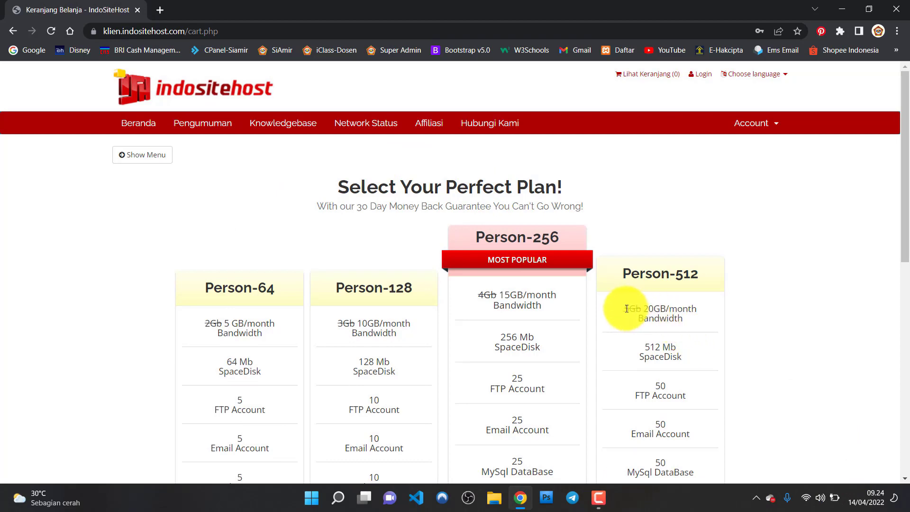
scroll(632, 289, "down", 1)
left_click(497, 506)
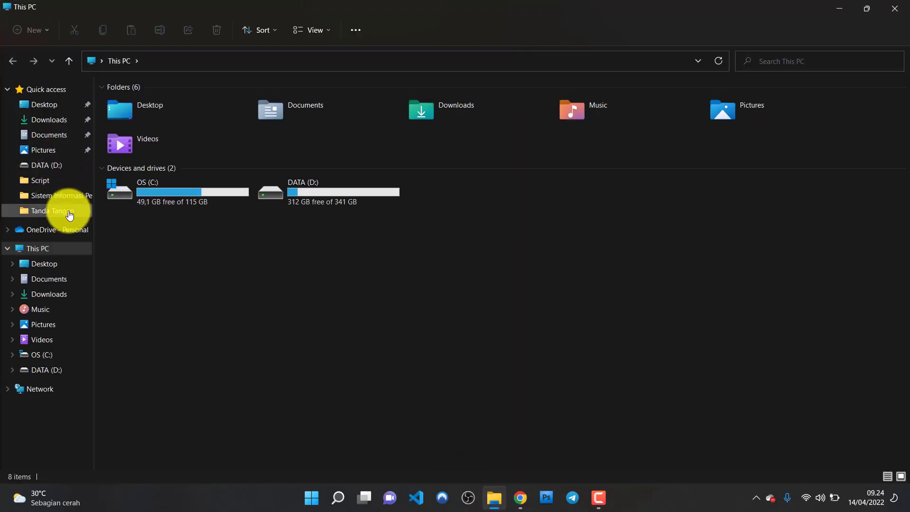
left_click(57, 194)
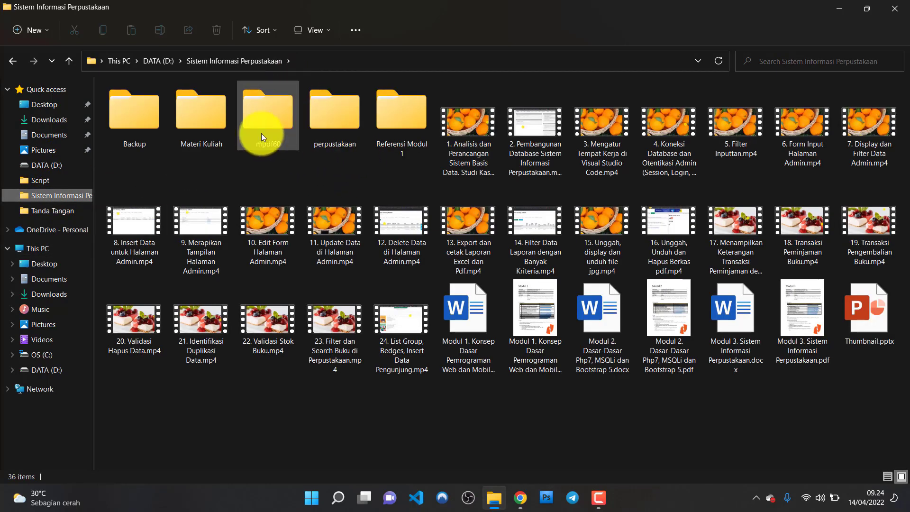
left_click(64, 357)
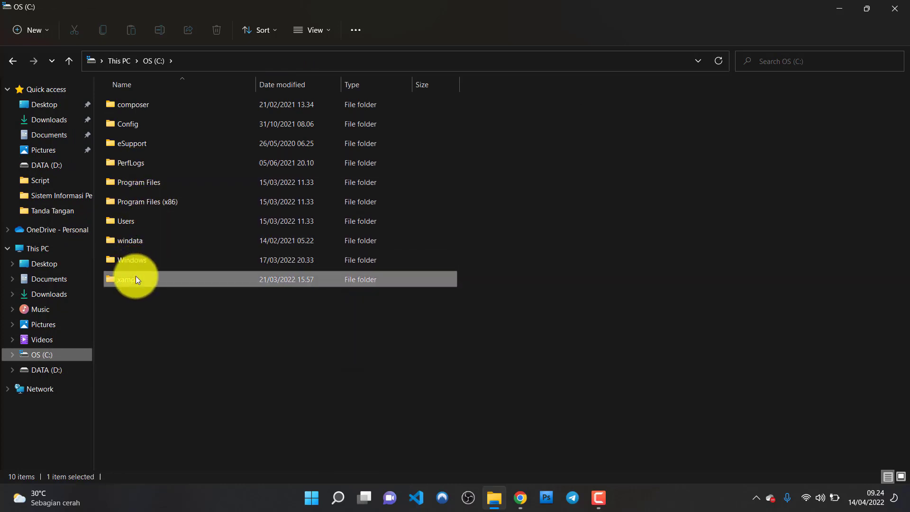
double_click(136, 277)
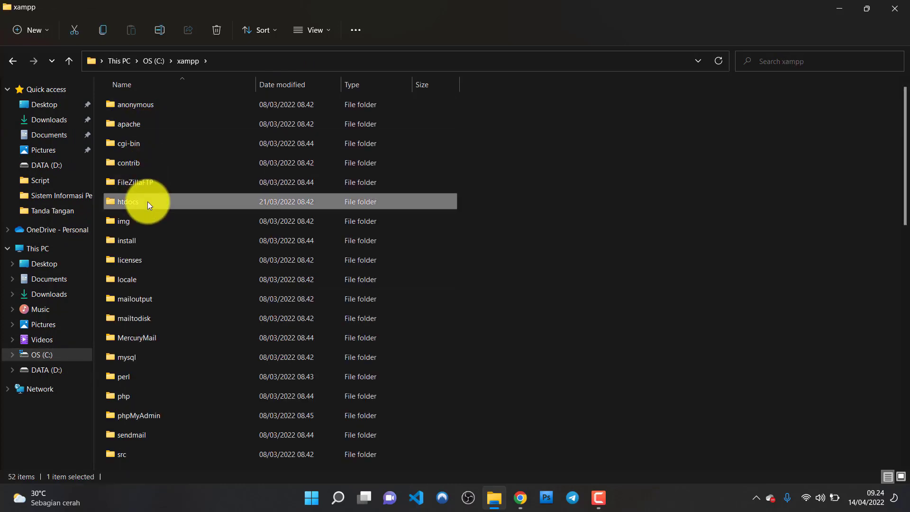
double_click(148, 202)
left_click(143, 146)
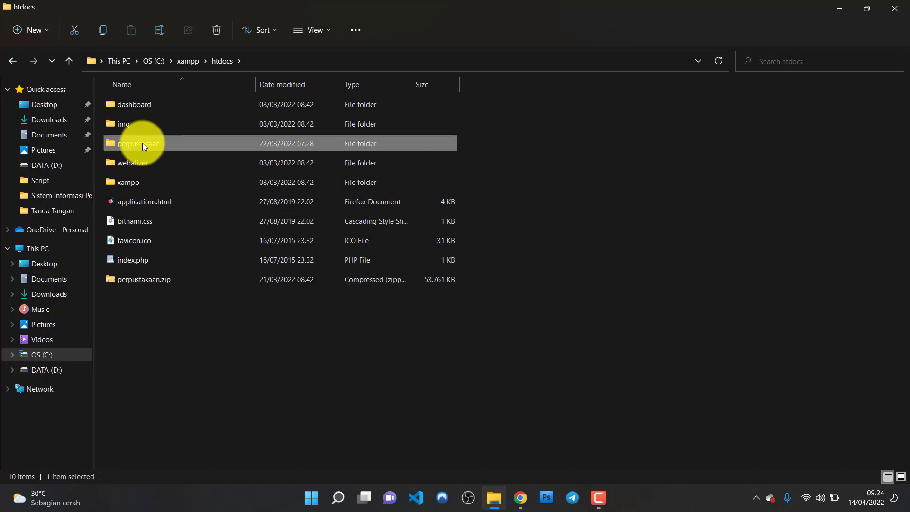
right_click(143, 144)
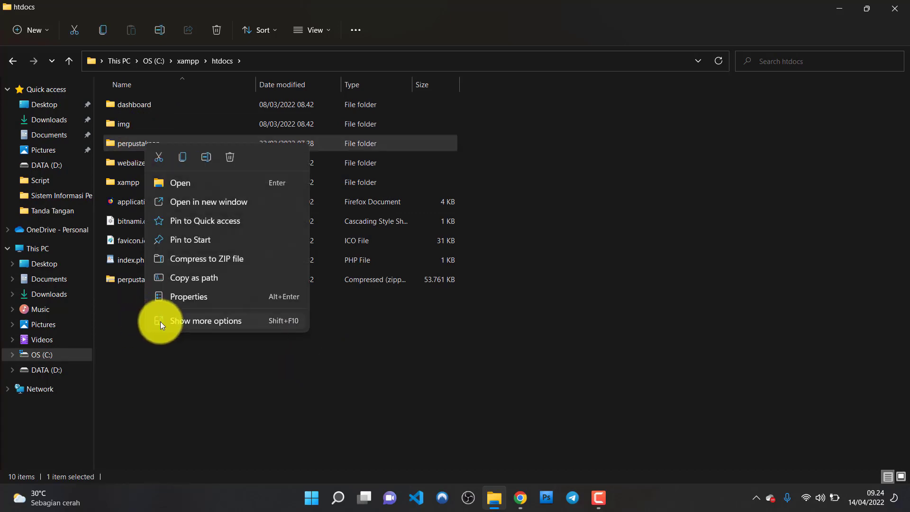
left_click(174, 322)
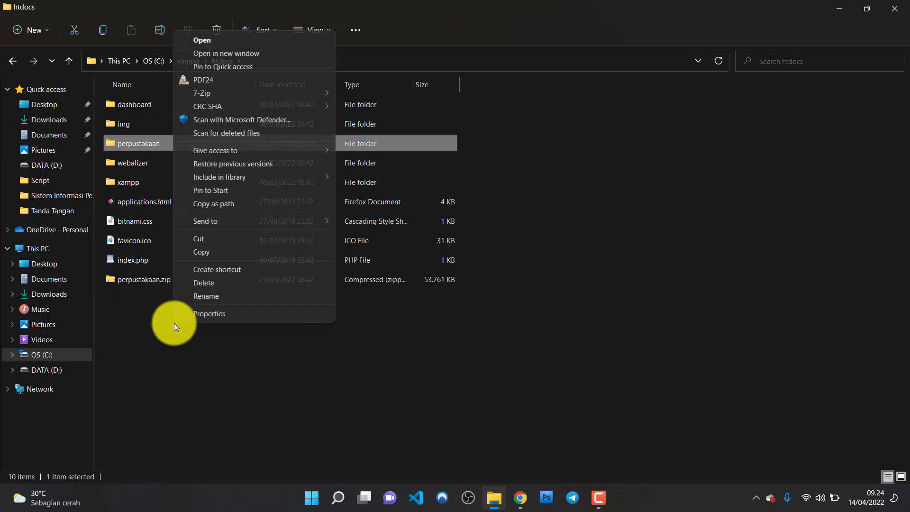
left_click(208, 316)
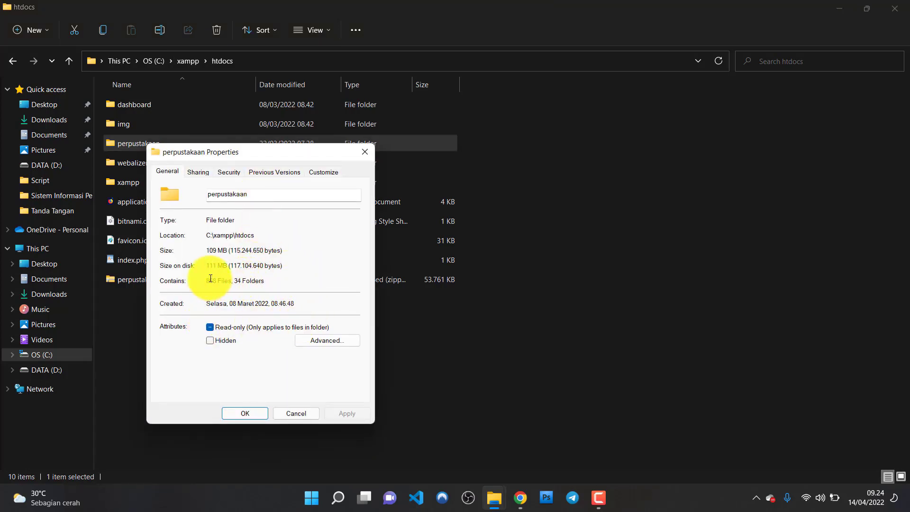
left_click_drag(216, 252, 206, 249)
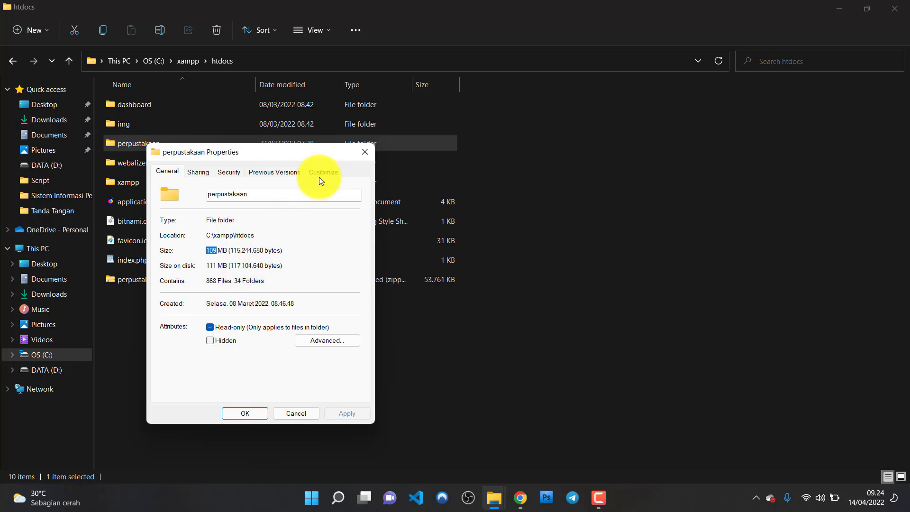
left_click(362, 152)
left_click(895, 8)
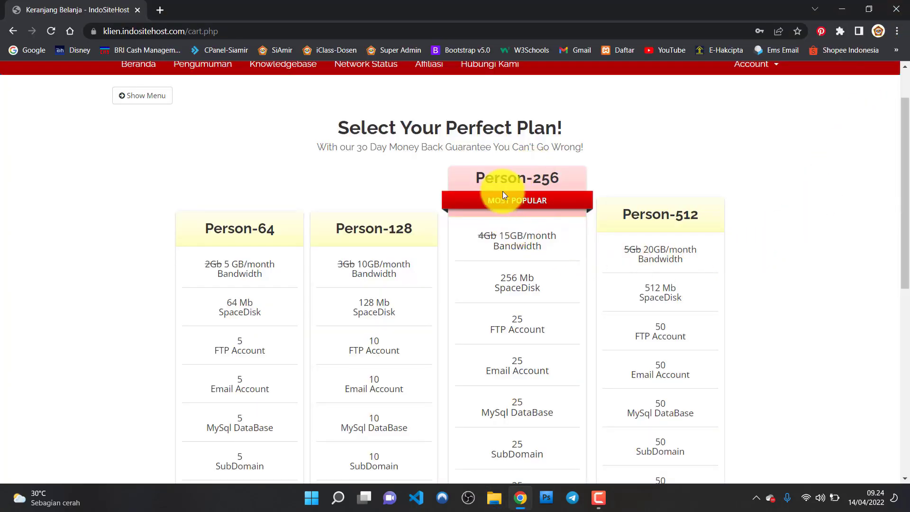
Scroll through the Person-64 to Person-512 plans, comparing features such as Person-128's 128 Mb at Rp 72.000.
scroll(508, 216, "down", 8)
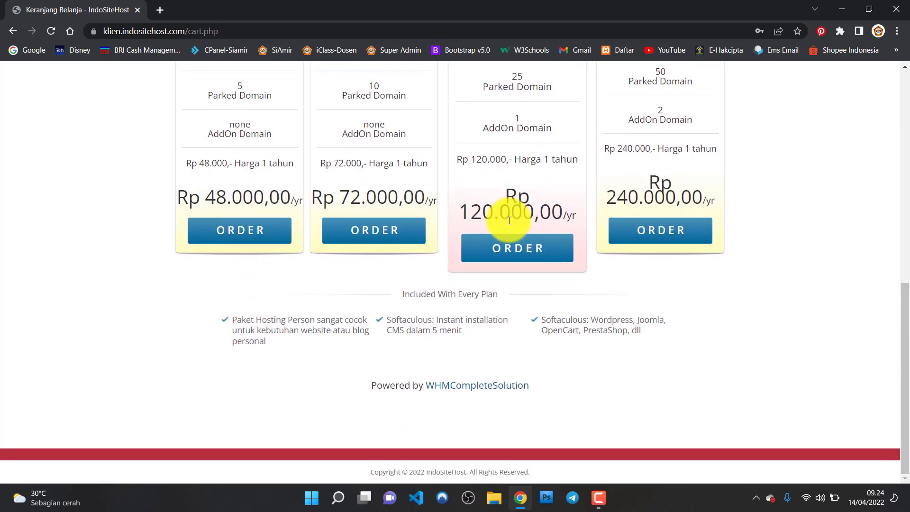
scroll(507, 216, "up", 4)
scroll(738, 333, "up", 2)
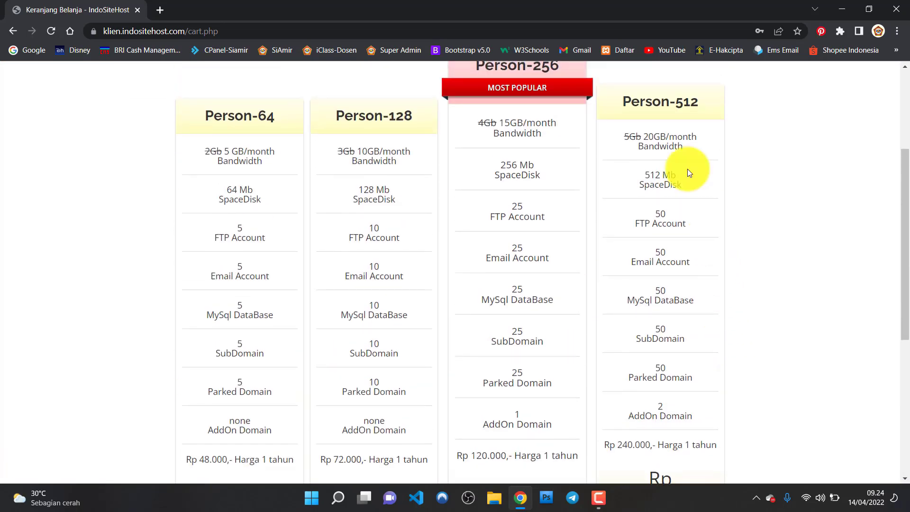
scroll(667, 125, "up", 3)
scroll(694, 241, "down", 5)
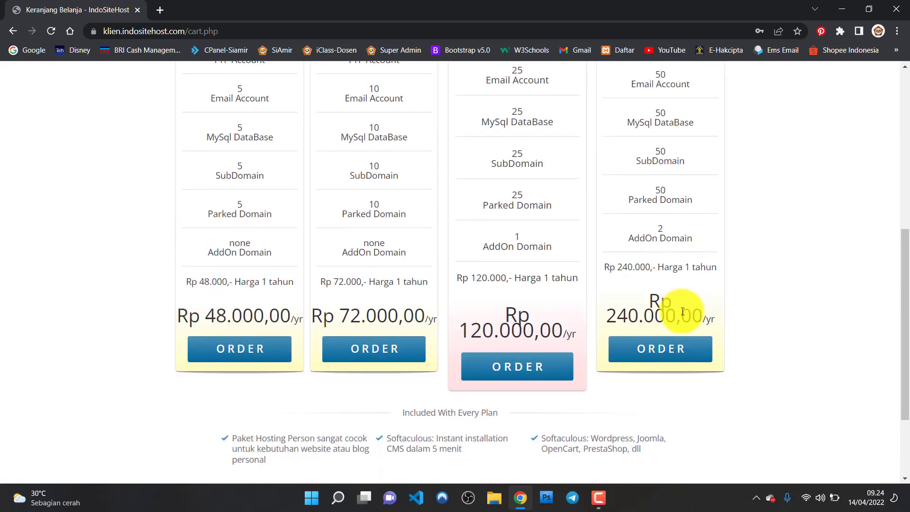
scroll(746, 320, "up", 3)
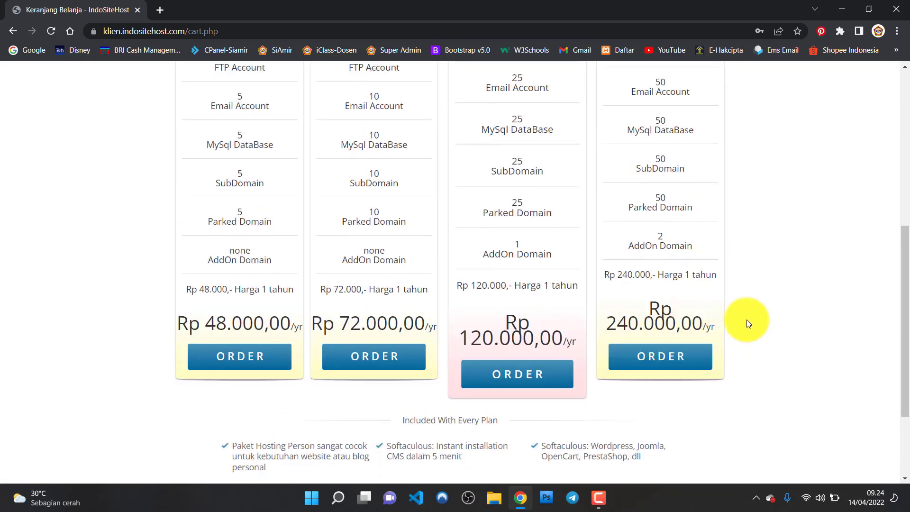
scroll(717, 303, "up", 3)
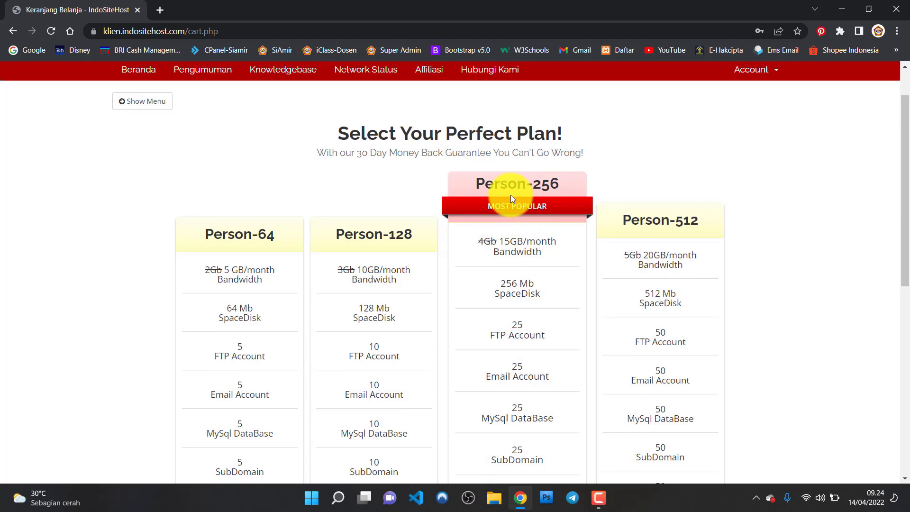
scroll(511, 195, "down", 4)
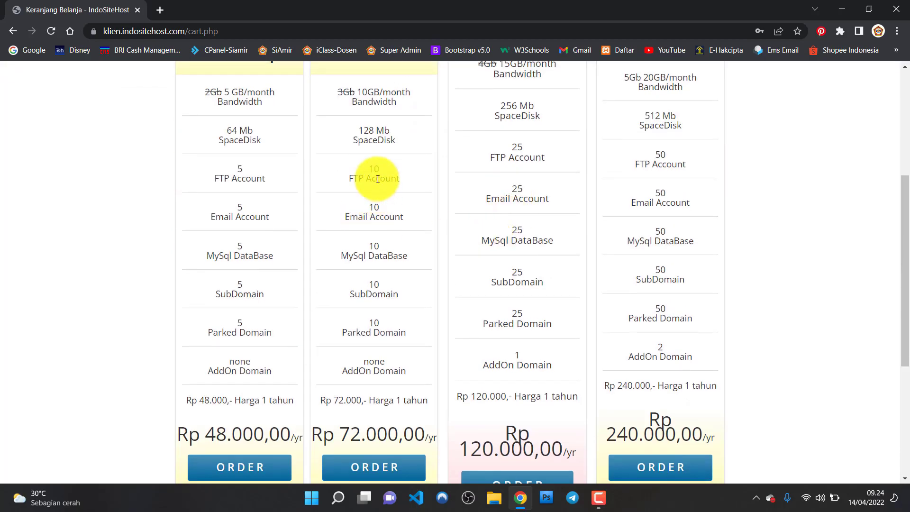
scroll(375, 197, "up", 4)
scroll(375, 201, "down", 4)
scroll(376, 201, "down", 4)
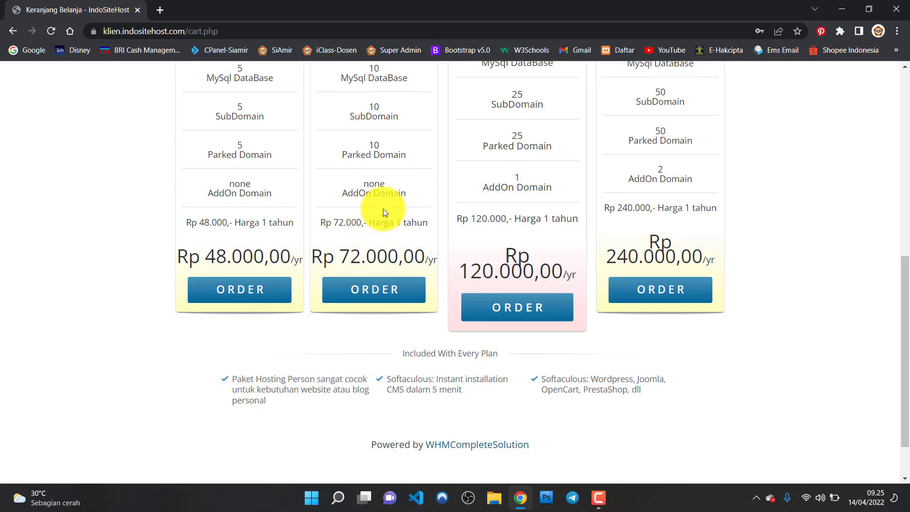
scroll(383, 208, "up", 5)
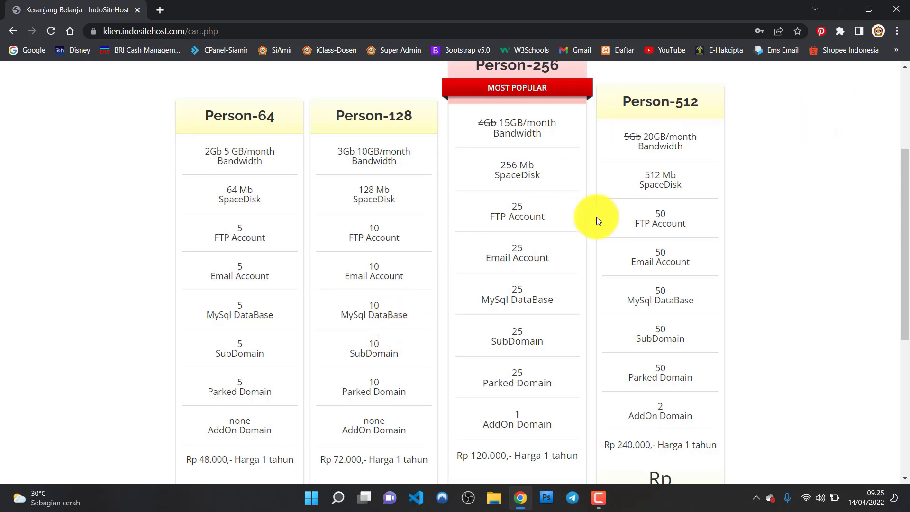
scroll(472, 190, "up", 2)
scroll(515, 190, "down", 7)
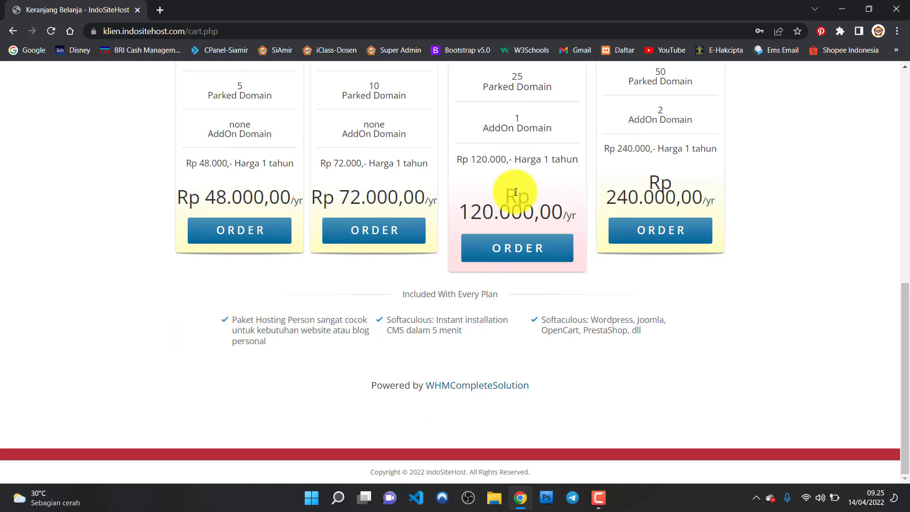
Order the Person-256 plan and enter the domain name, an ID number followed by lowercase 'perpustakaan'.
left_click(501, 256)
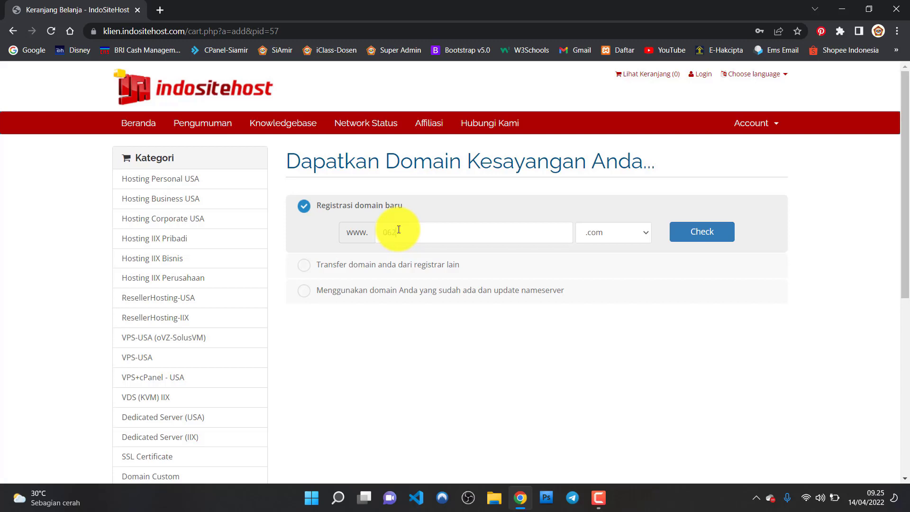
type("0049")
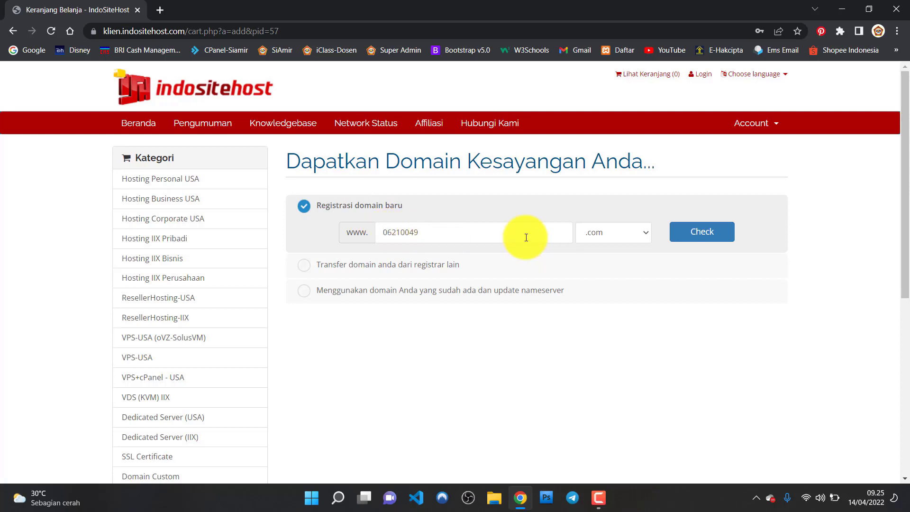
type("Perpustakaan")
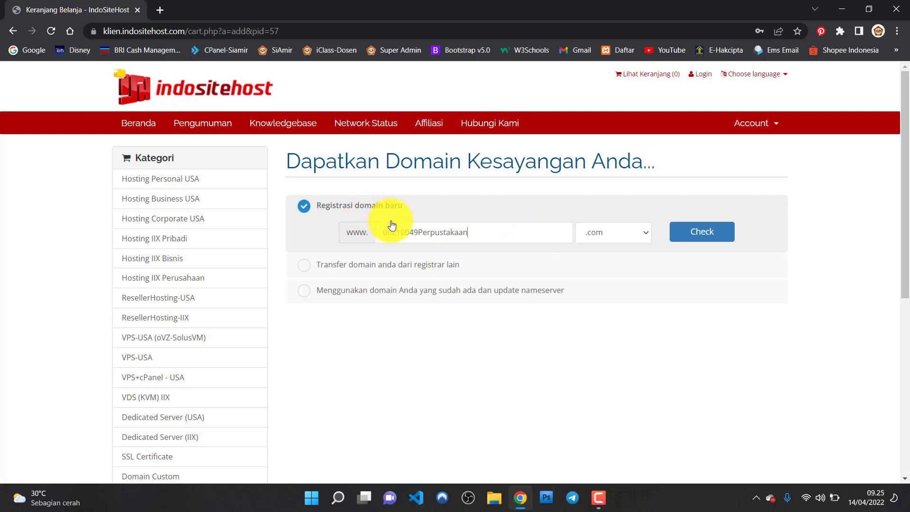
left_click(421, 232)
key("BackSpace")
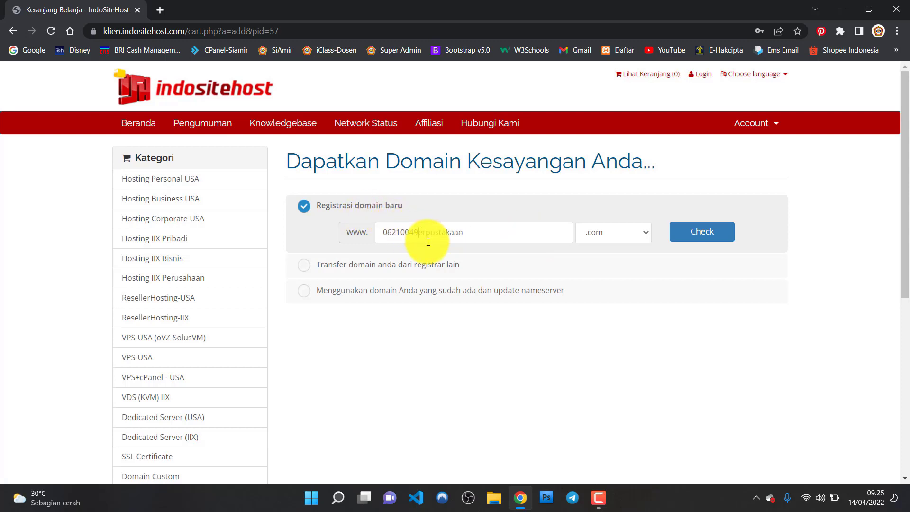
type("p")
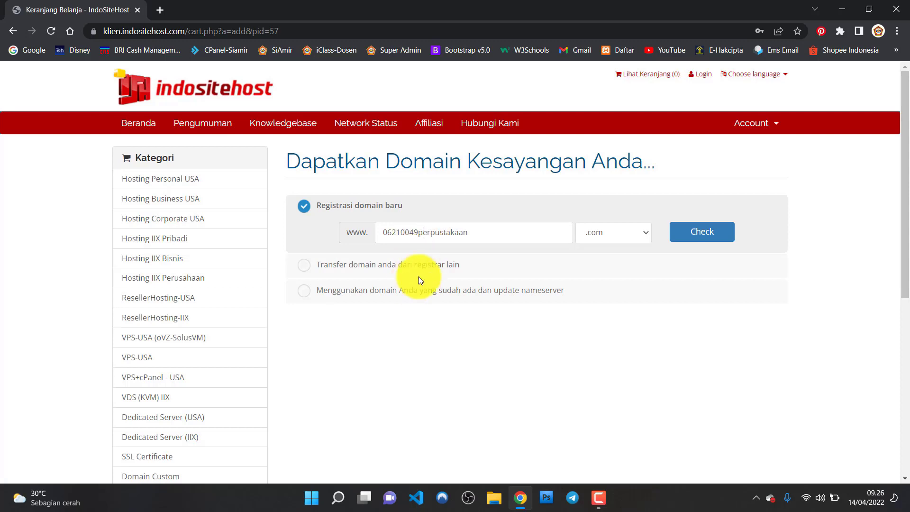
Pick .my.id from the domain extension list in place of .com.
left_click(497, 235)
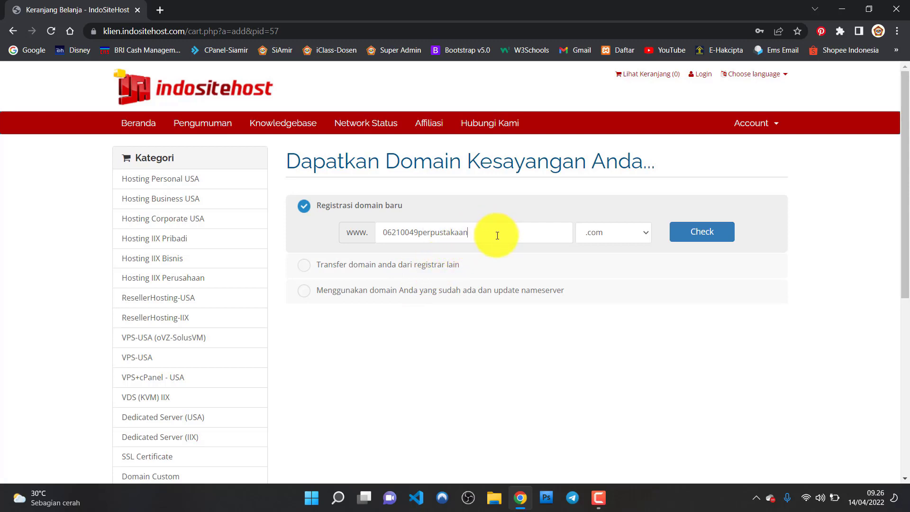
left_click(608, 241)
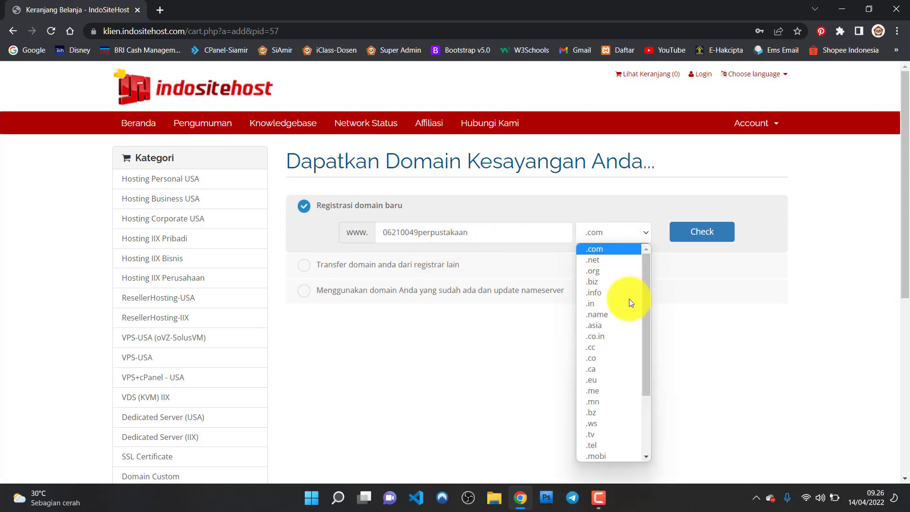
scroll(616, 388, "down", 3)
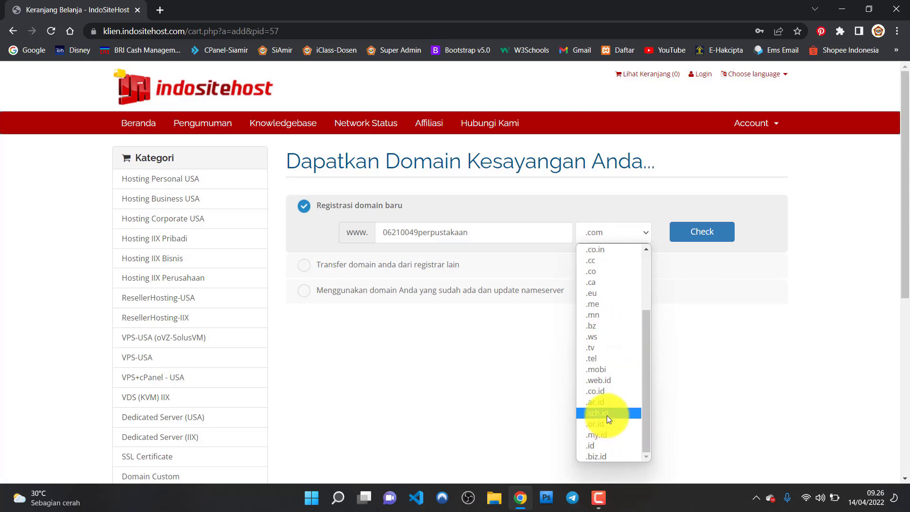
scroll(605, 410, "up", 3)
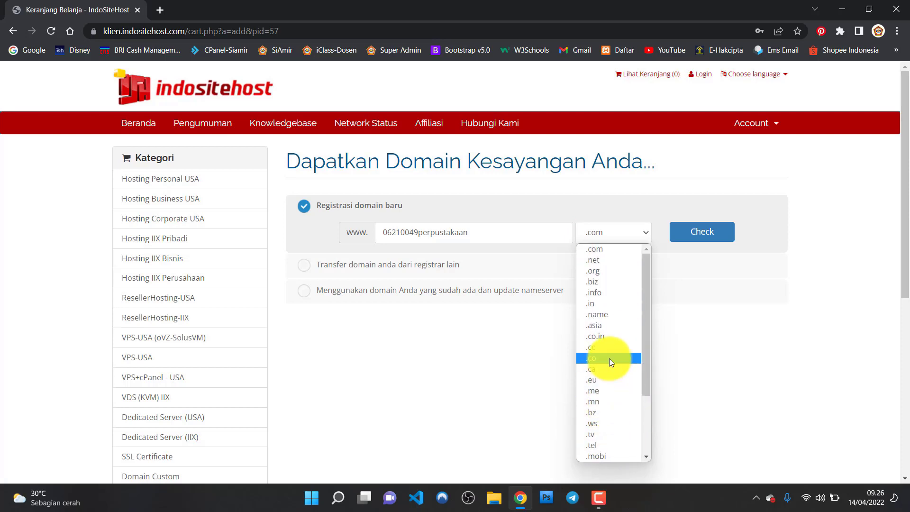
scroll(602, 383, "down", 3)
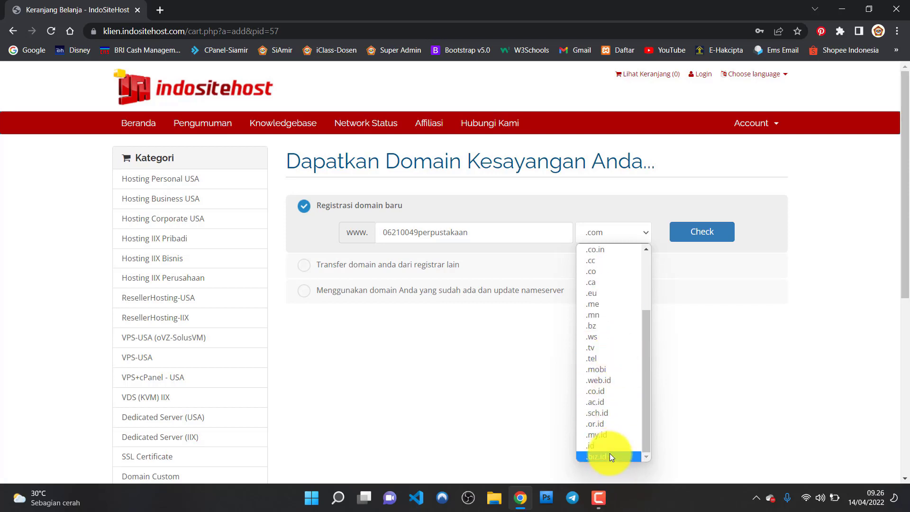
scroll(621, 385, "up", 2)
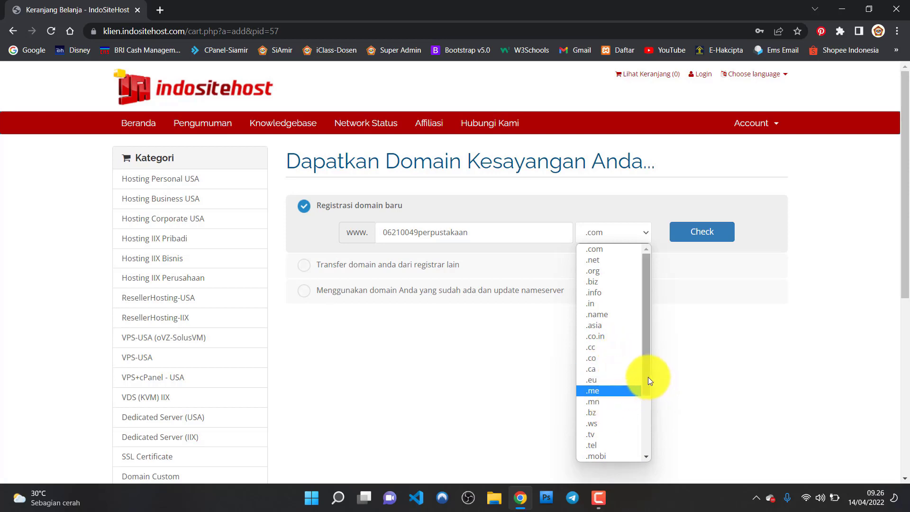
left_click_drag(647, 376, 645, 437)
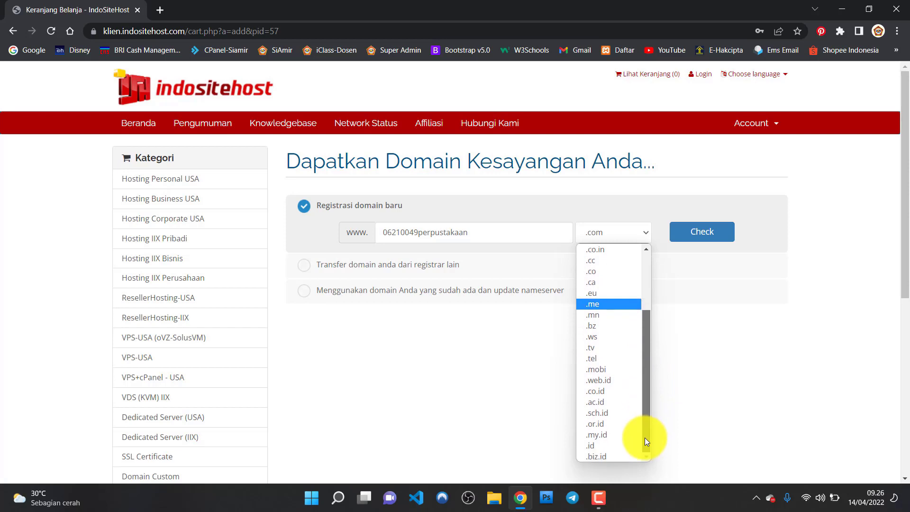
left_click(604, 436)
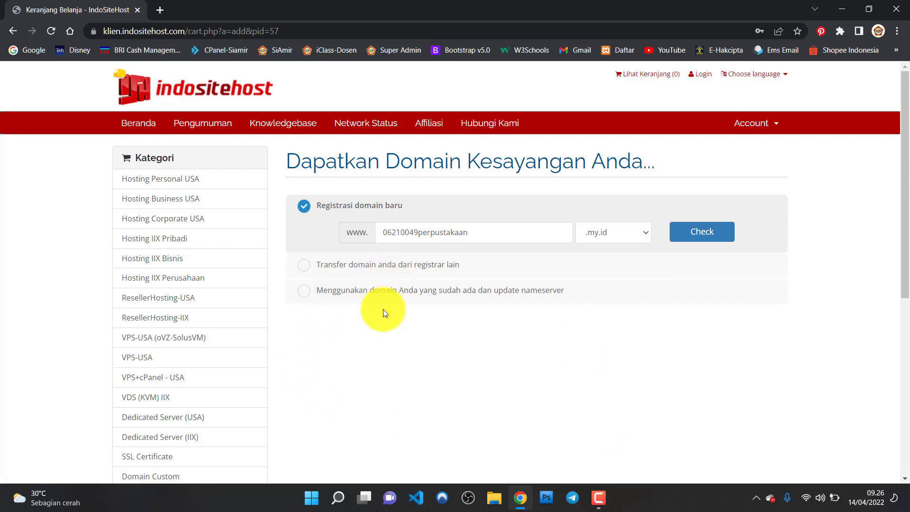
Check the .my.id domain's availability and confirm its one-year Rp 50.000 registration offer.
left_click(692, 231)
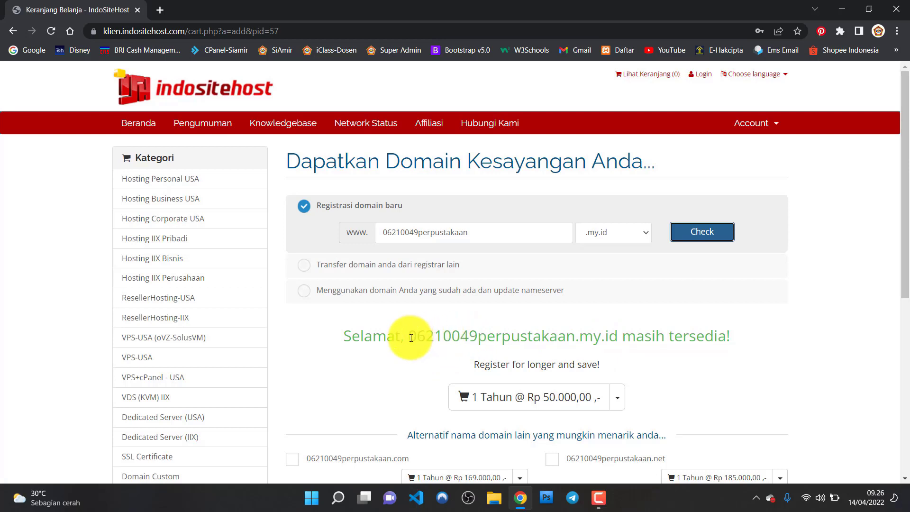
left_click_drag(408, 335, 575, 336)
left_click_drag(478, 335, 575, 341)
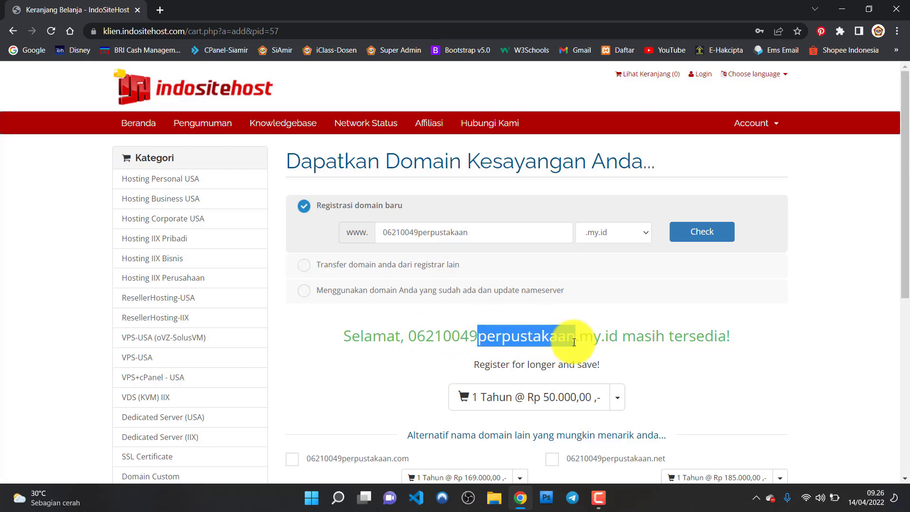
left_click(473, 338)
left_click_drag(477, 336, 408, 335)
scroll(709, 361, "down", 1)
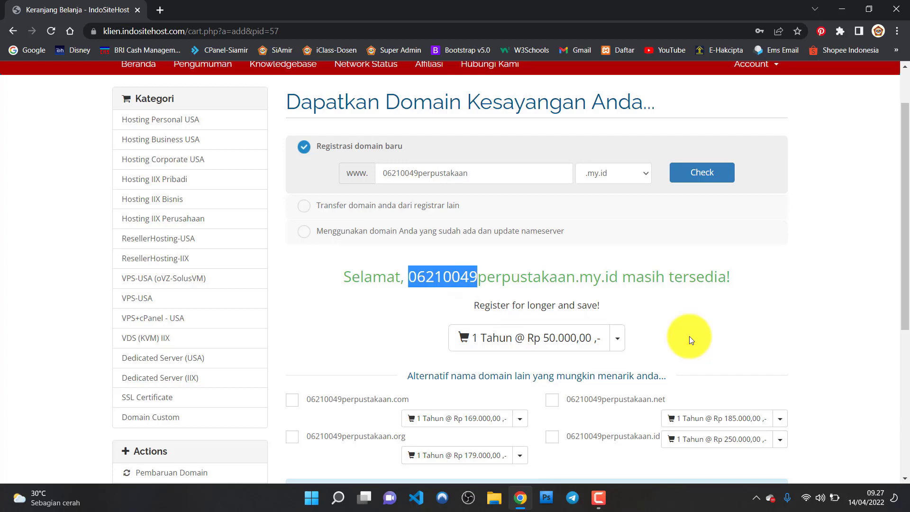
scroll(690, 337, "down", 5)
scroll(689, 336, "up", 3)
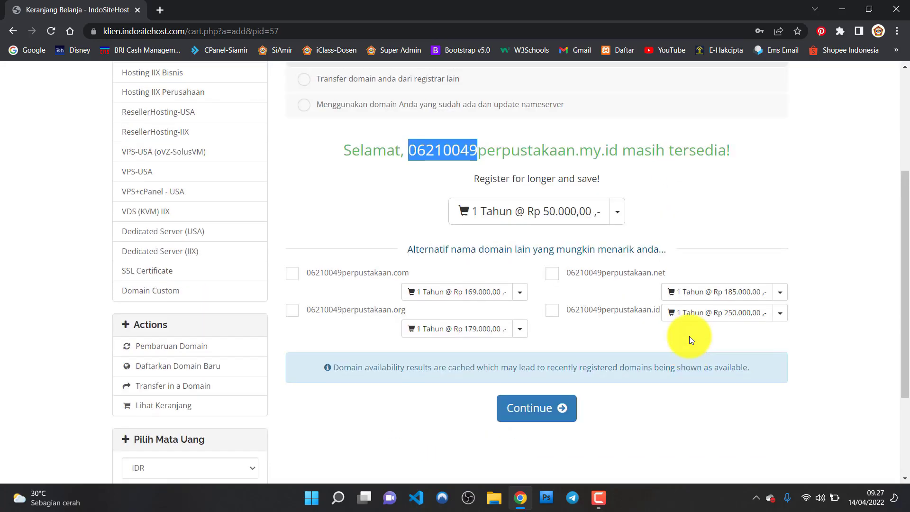
scroll(601, 395, "down", 1)
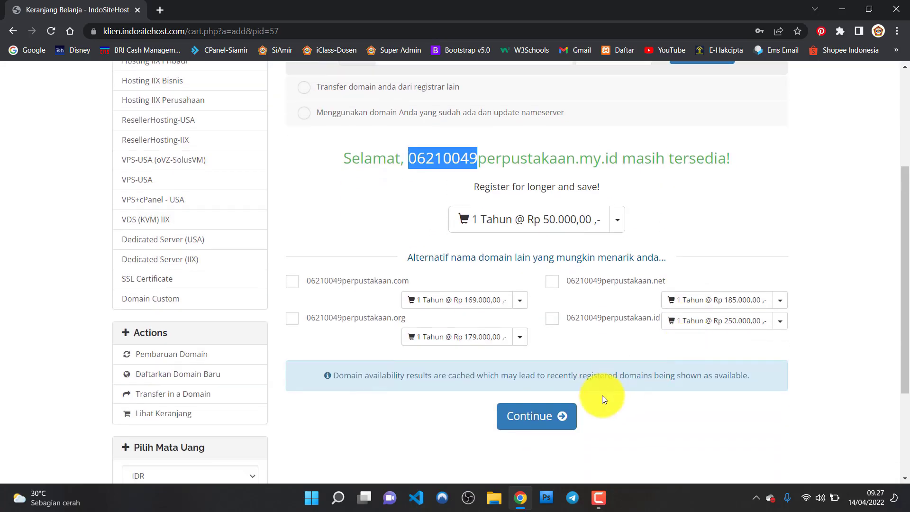
Continue through the domain pages, add free DNS Management, and reach the Rp 170.000 review page.
left_click(552, 415)
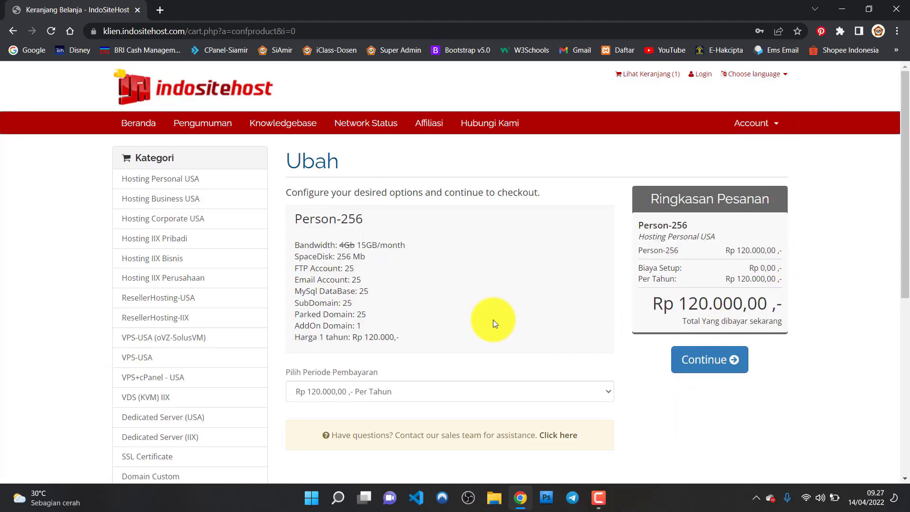
scroll(493, 319, "down", 3)
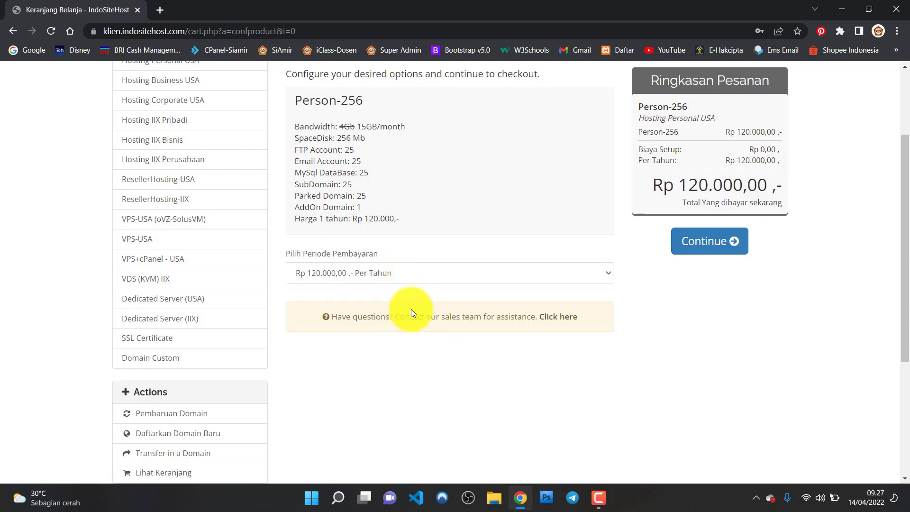
scroll(411, 309, "up", 3)
scroll(411, 309, "down", 7)
scroll(412, 309, "up", 7)
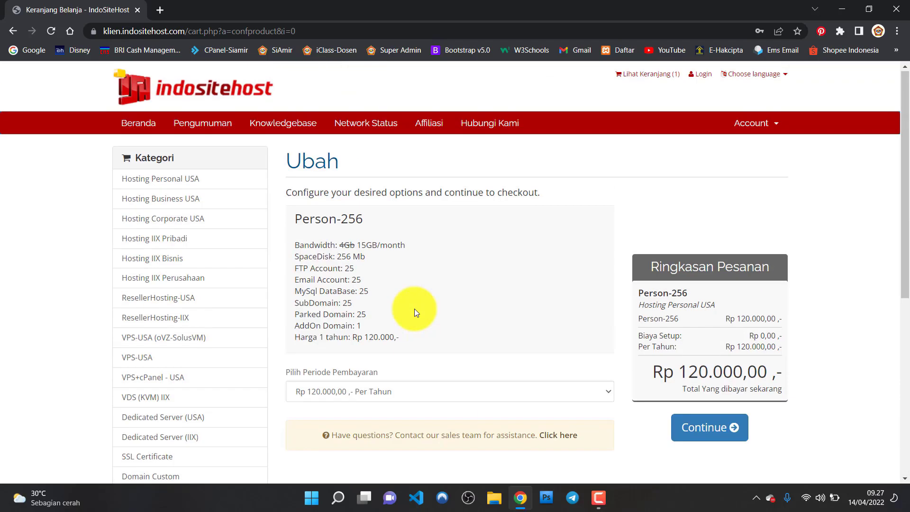
left_click(706, 362)
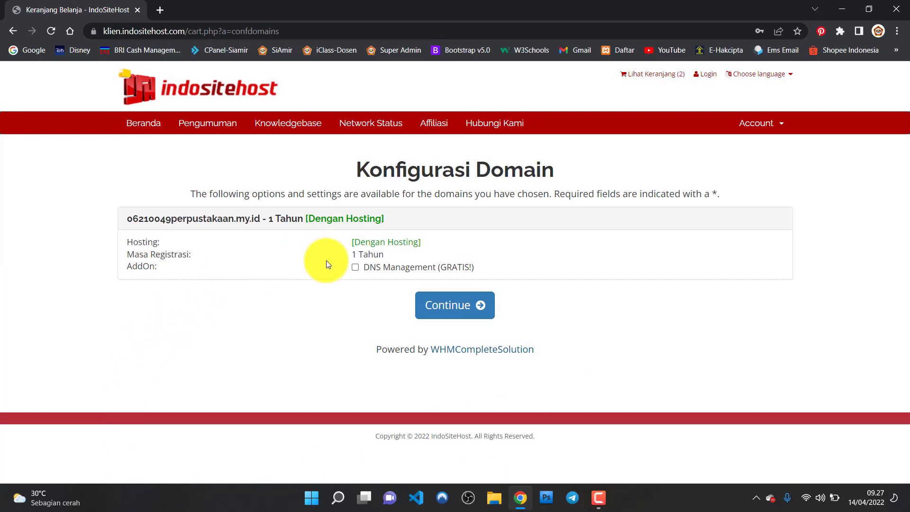
left_click(355, 268)
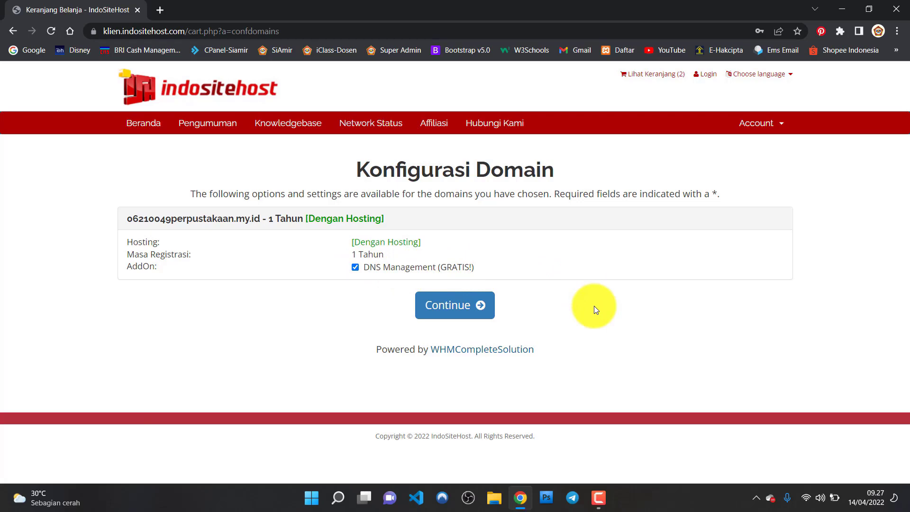
left_click(443, 305)
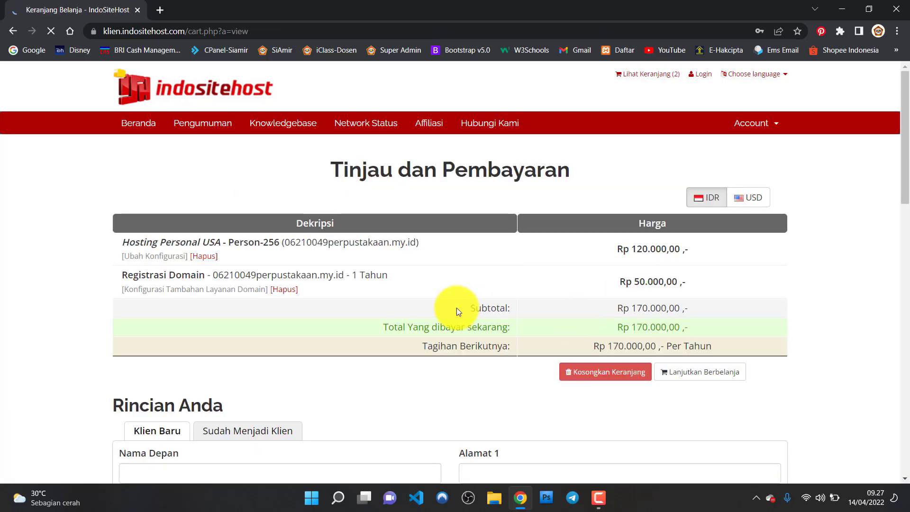
Review the cart's Person-256 hosting and .my.id domain prices, totalling Rp 170.000,00, and the client form.
scroll(445, 305, "down", 8)
scroll(445, 306, "up", 5)
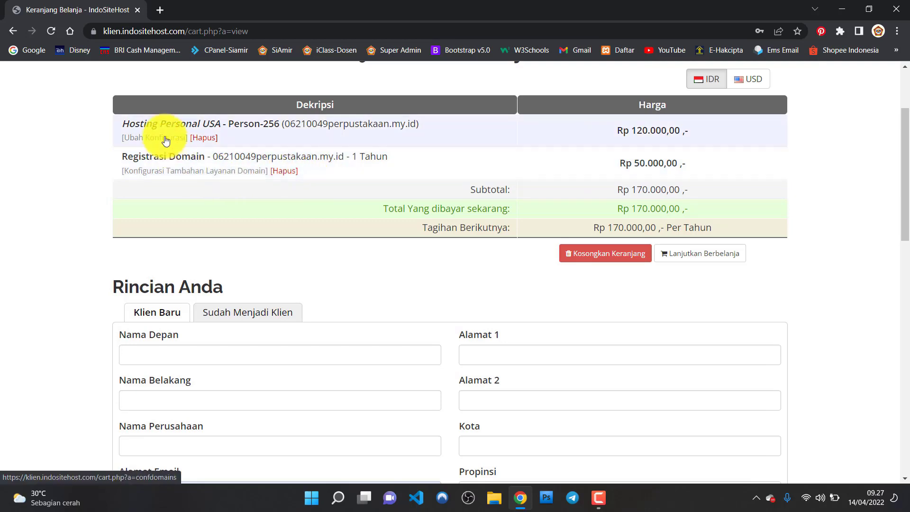
double_click(253, 157)
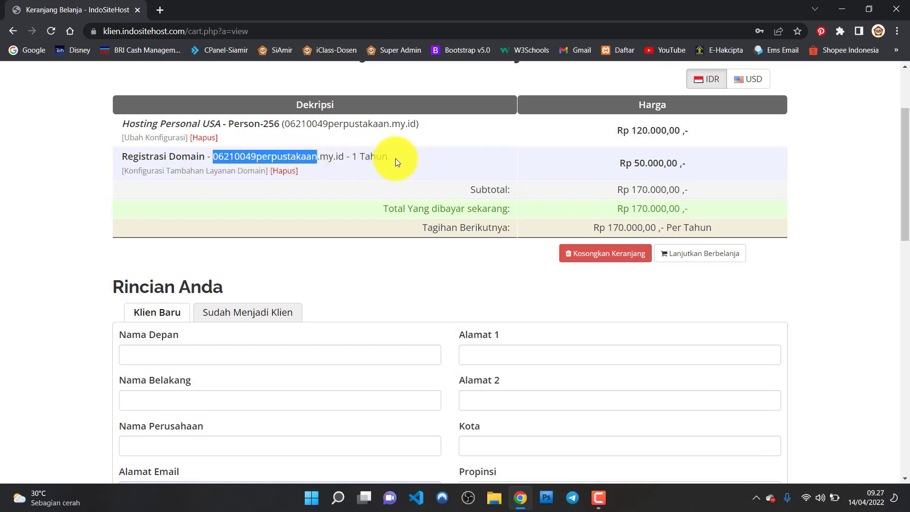
left_click_drag(631, 127, 684, 127)
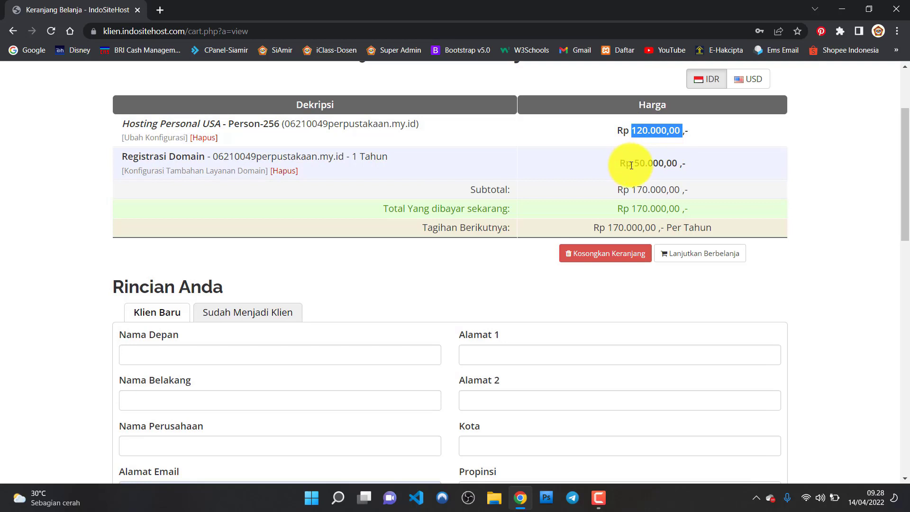
double_click(654, 163)
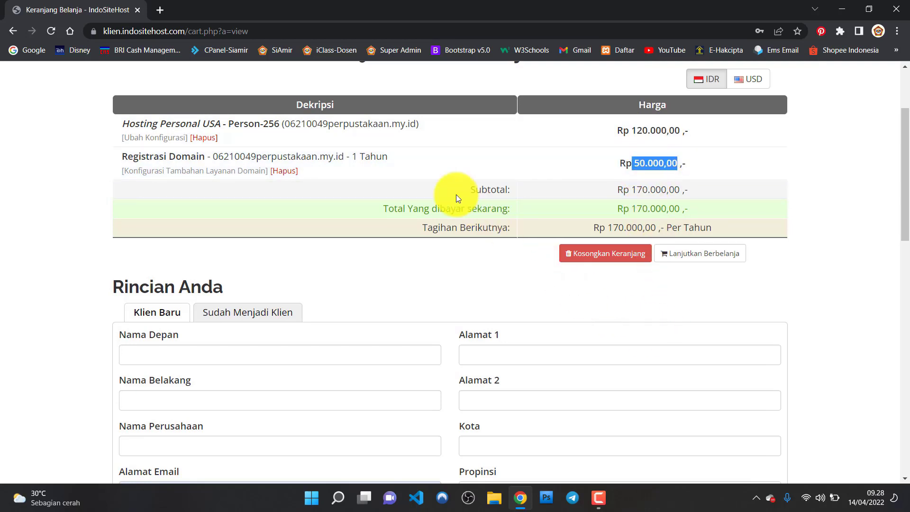
scroll(535, 296, "down", 2)
scroll(548, 309, "up", 2)
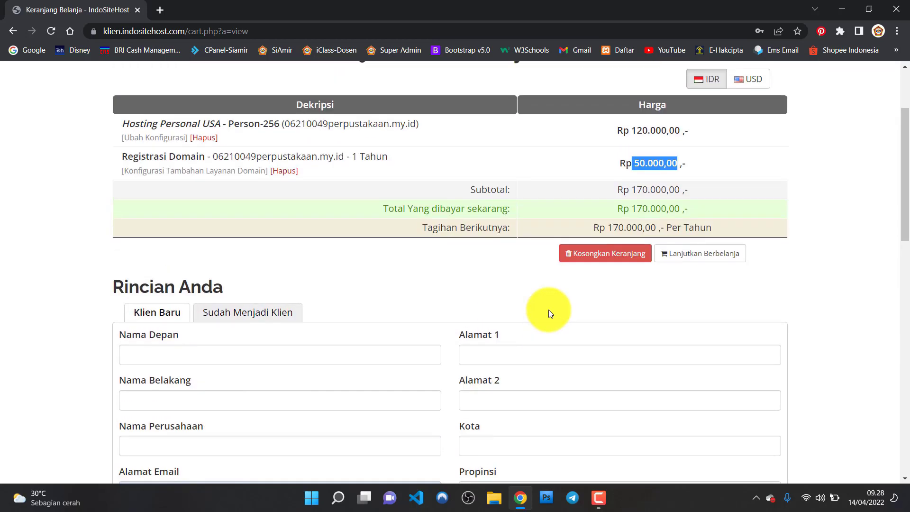
scroll(548, 309, "down", 5)
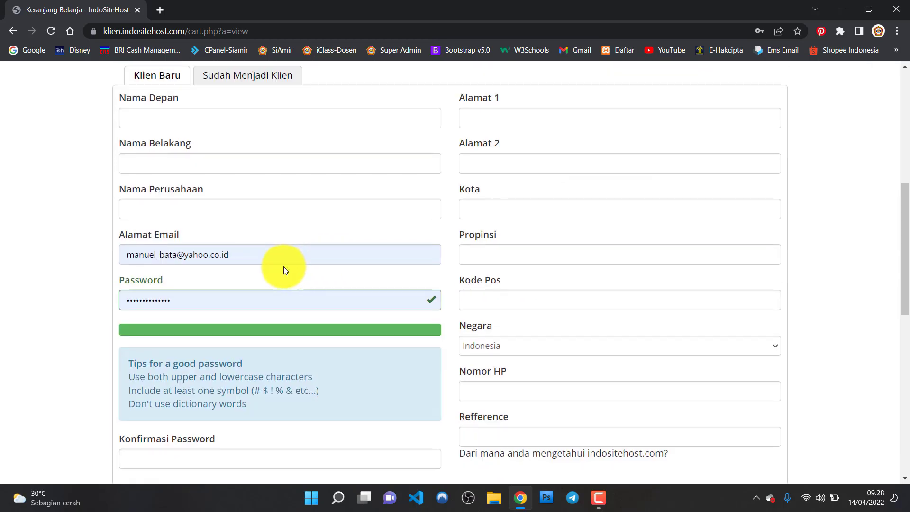
scroll(284, 270, "up", 2)
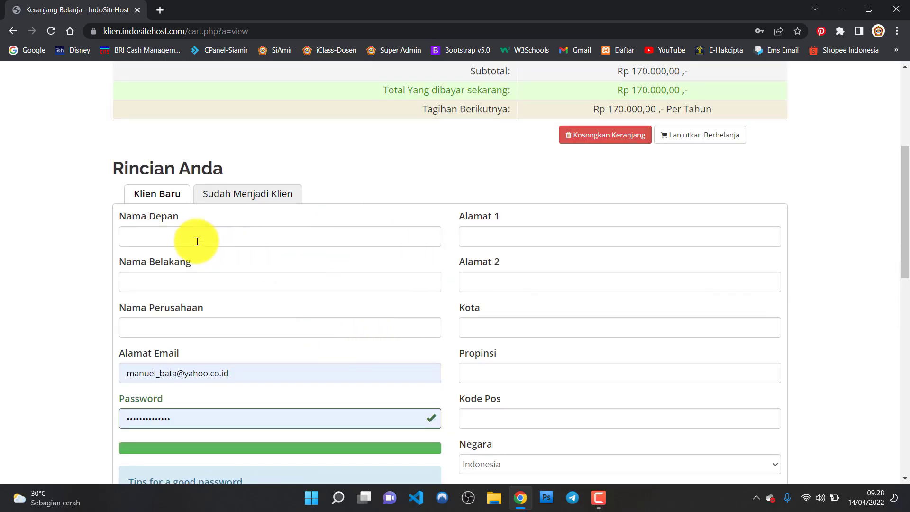
scroll(462, 298, "down", 5)
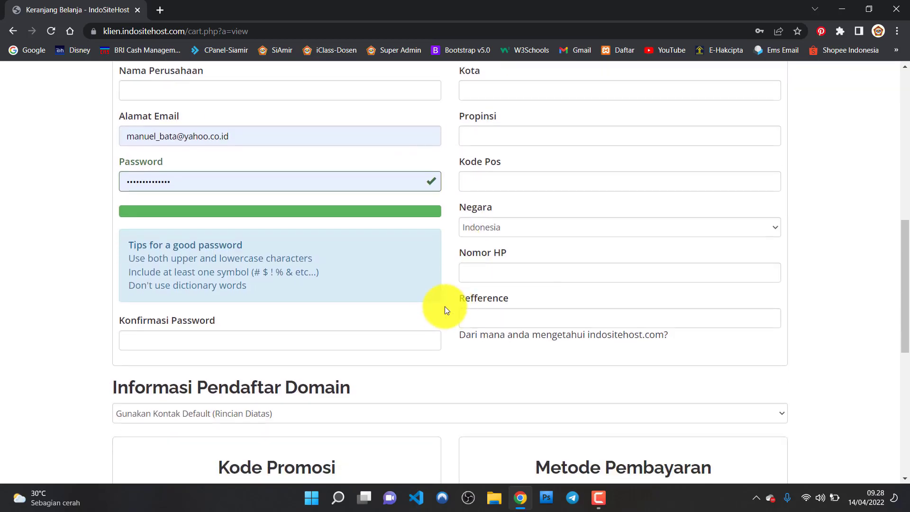
scroll(433, 309, "up", 5)
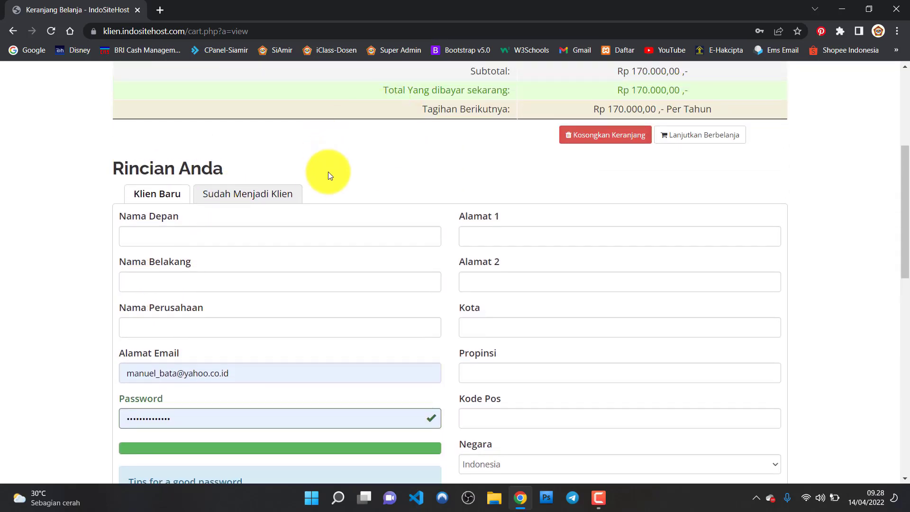
Sign in as an existing client using the saved e-mail address and password.
left_click(282, 194)
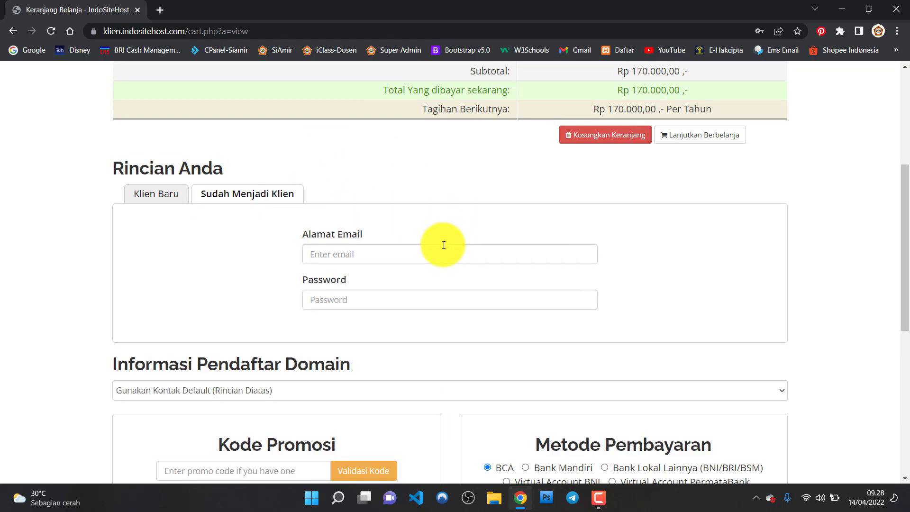
left_click(428, 246)
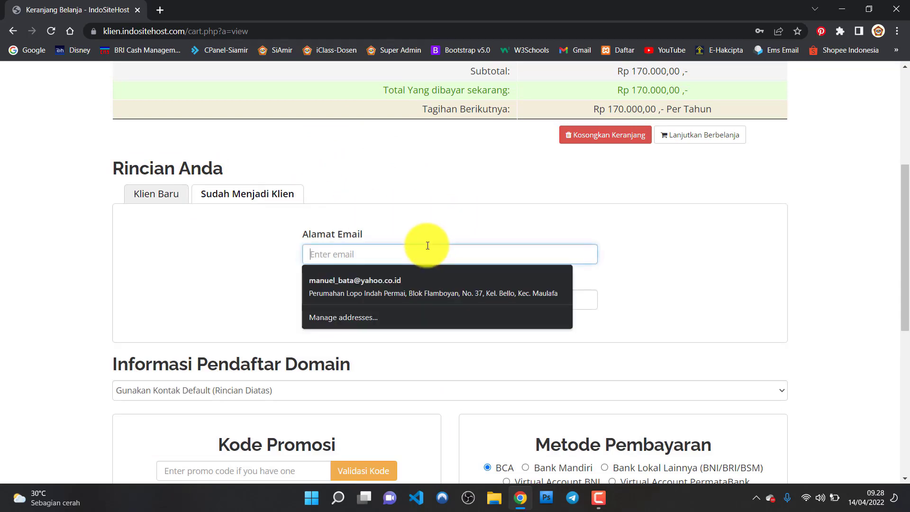
left_click(423, 278)
left_click(420, 302)
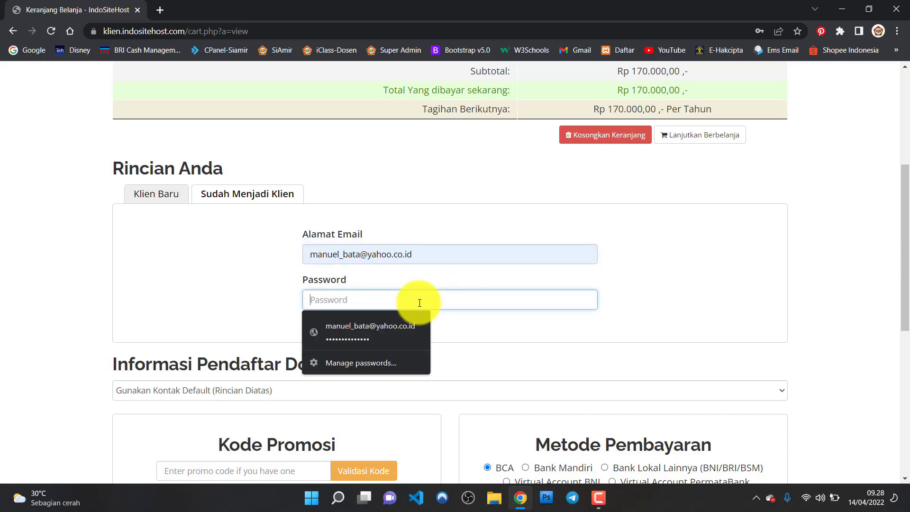
left_click(395, 328)
Accept the terms of service and place the order.
scroll(744, 308, "down", 4)
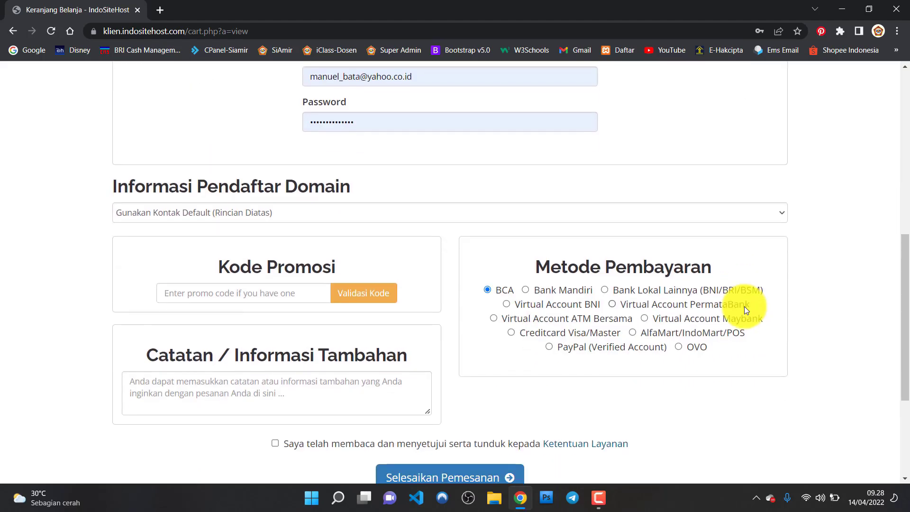
scroll(630, 326, "down", 3)
left_click(275, 325)
scroll(557, 317, "down", 2)
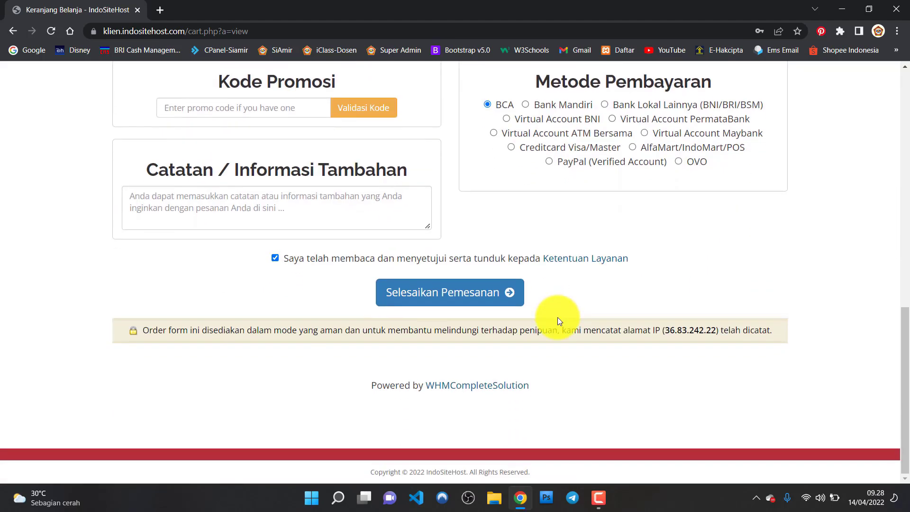
left_click(452, 298)
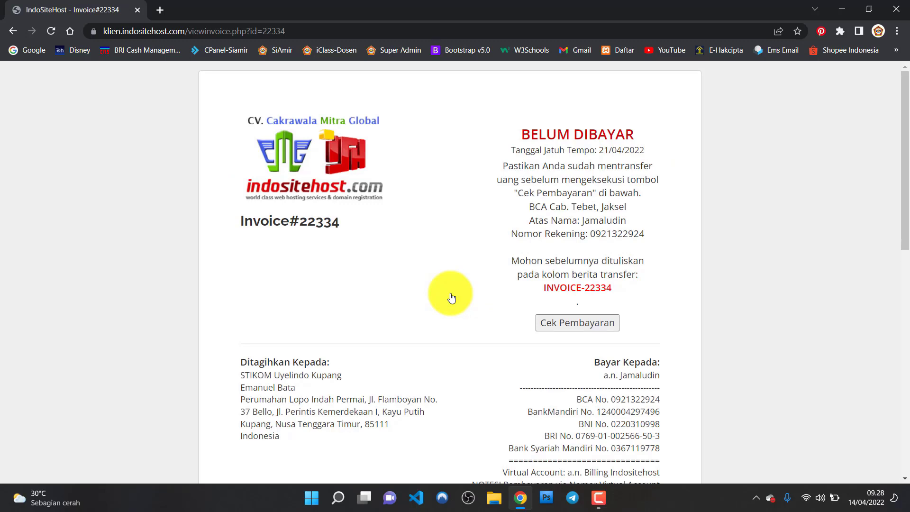
Look through Invoice#22334's payment method options, keeping BCA selected.
left_click(599, 498)
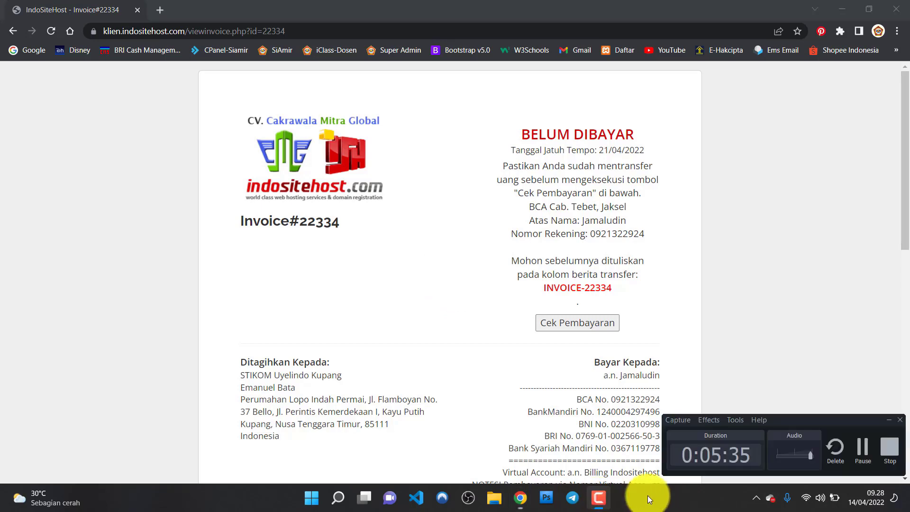
left_click(859, 453)
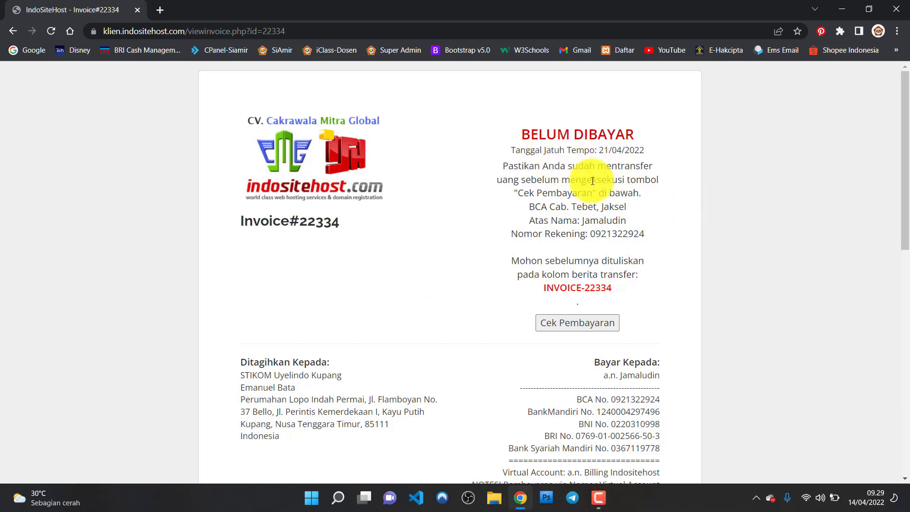
scroll(665, 250, "down", 2)
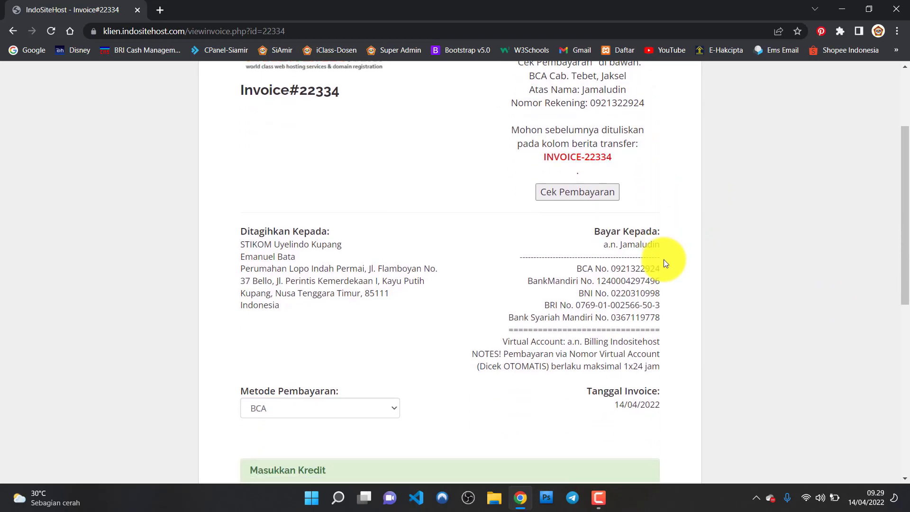
scroll(664, 261, "down", 3)
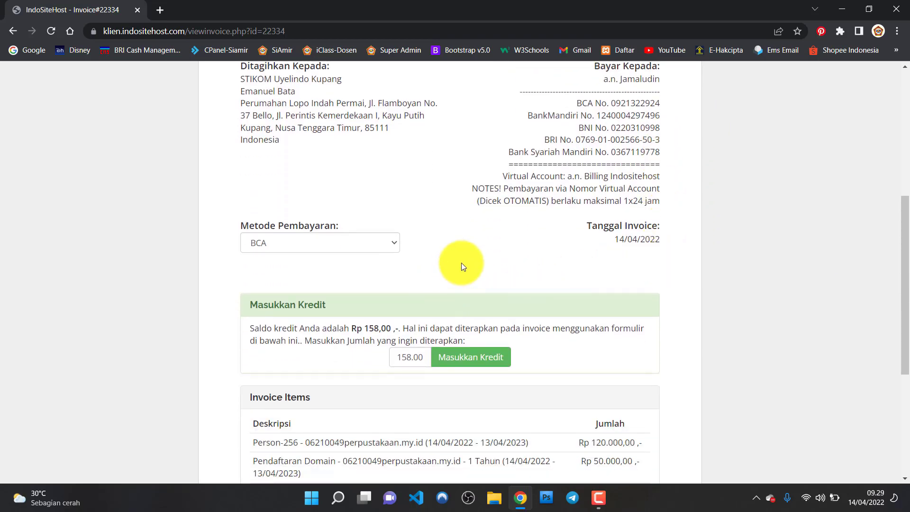
left_click(352, 244)
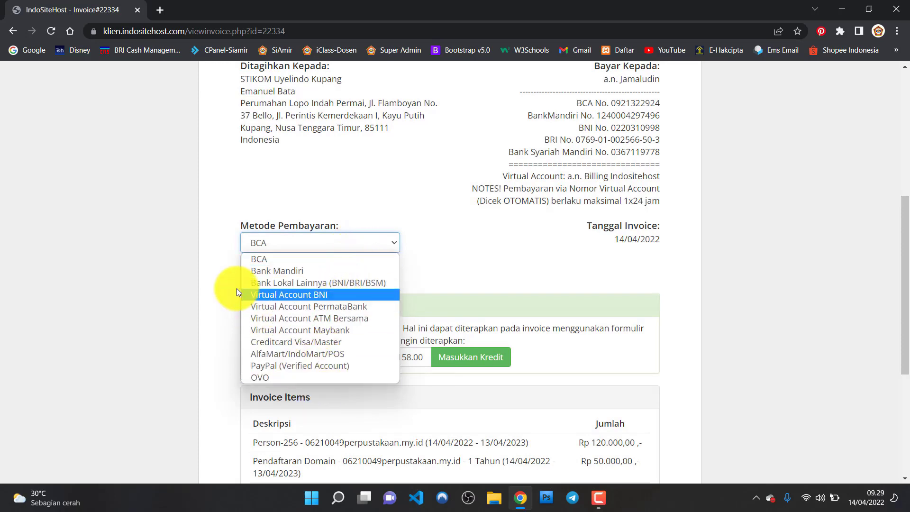
left_click(216, 250)
left_click(282, 245)
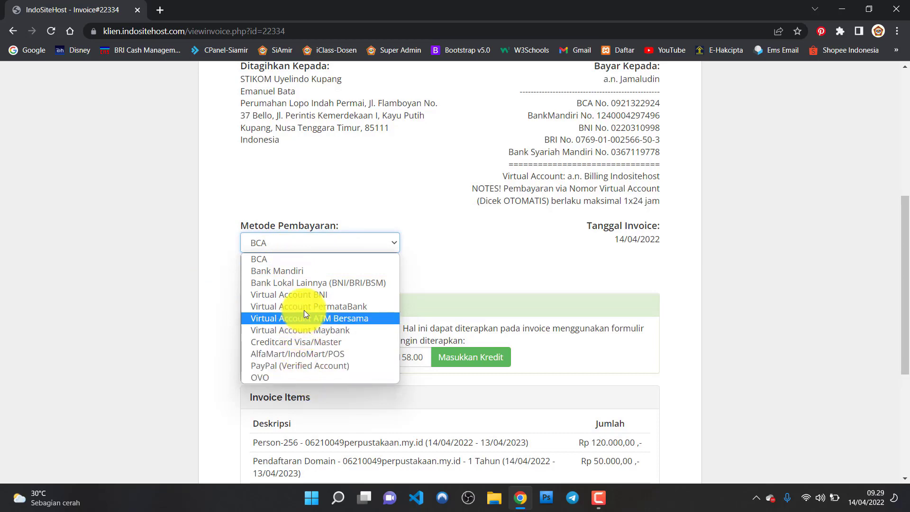
left_click(434, 255)
Review the invoice lines, Person-256 at Rp 120.000 and .my.id at Rp 50.000, and reopen the payment methods.
scroll(441, 261, "down", 2)
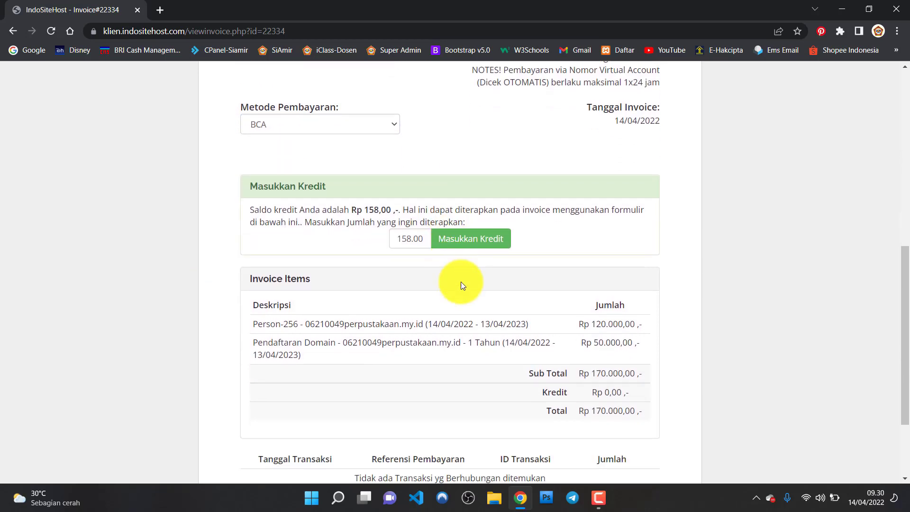
scroll(481, 317, "down", 3)
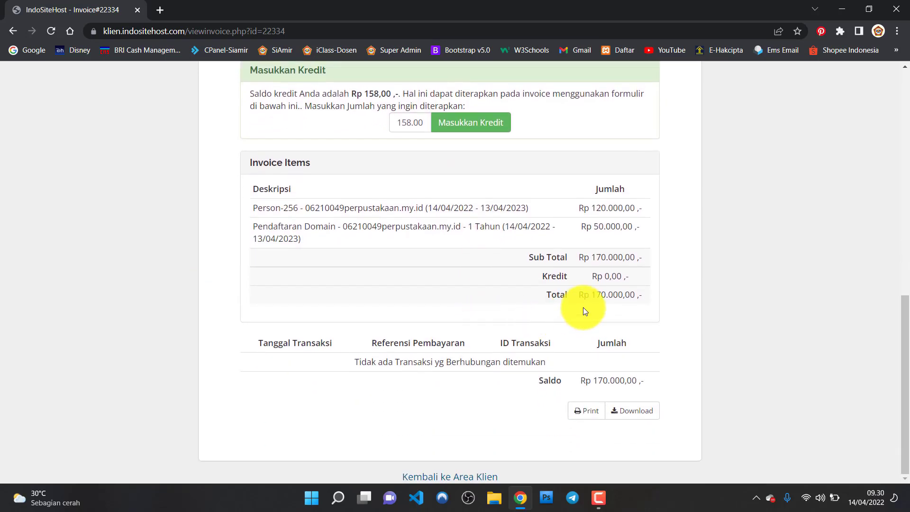
scroll(583, 307, "up", 1)
scroll(583, 307, "up", 3)
scroll(583, 307, "up", 5)
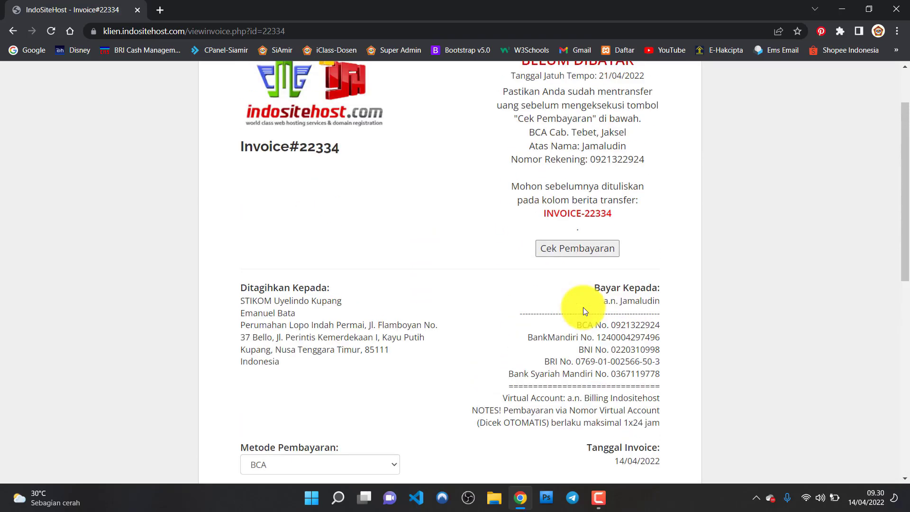
scroll(630, 294, "down", 8)
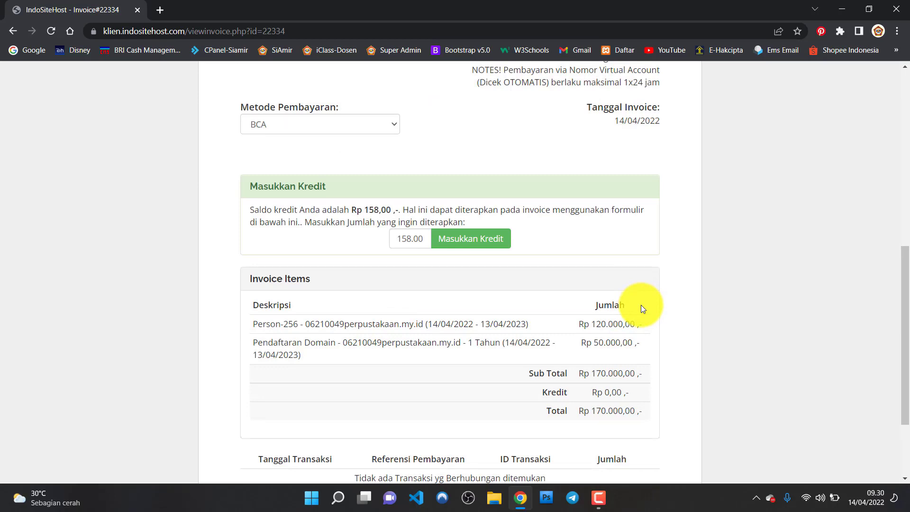
scroll(578, 315, "up", 3)
scroll(463, 219, "down", 2)
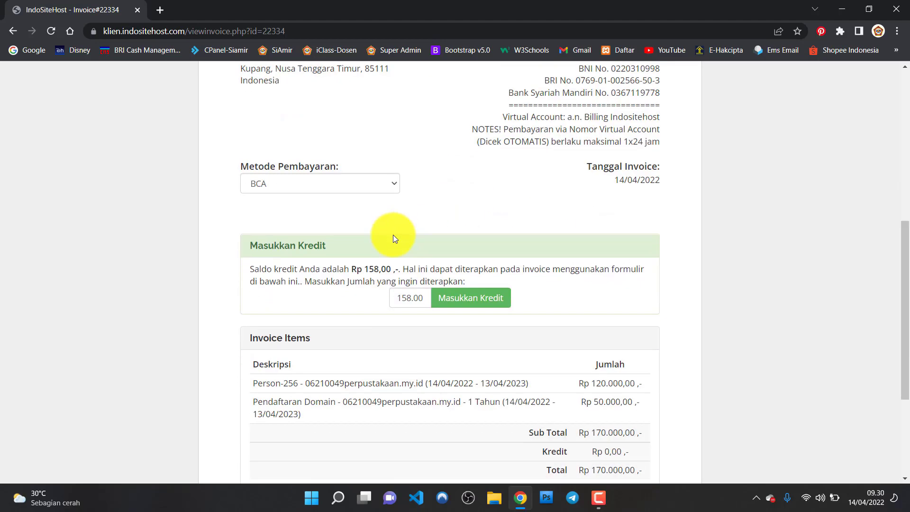
left_click(314, 183)
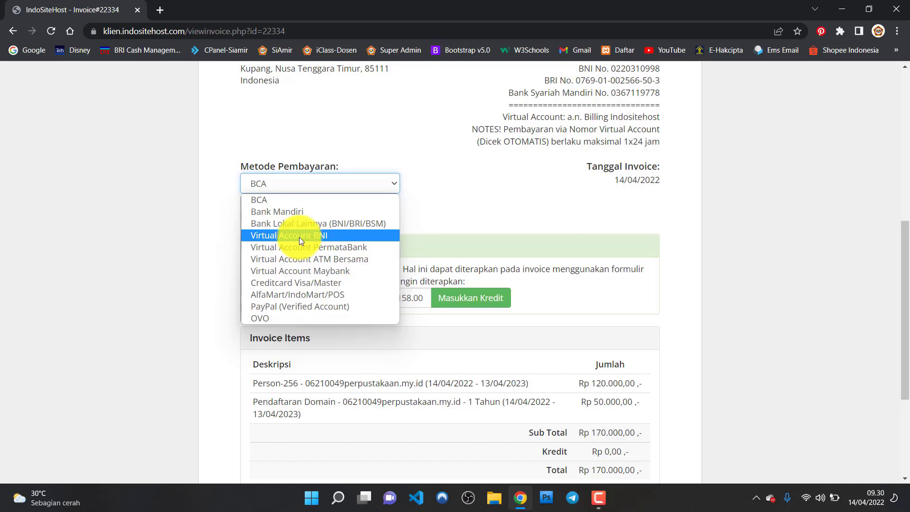
Select Virtual Account BNI as invoice #22334's payment method and proceed to the Duitku payment.
left_click(299, 237)
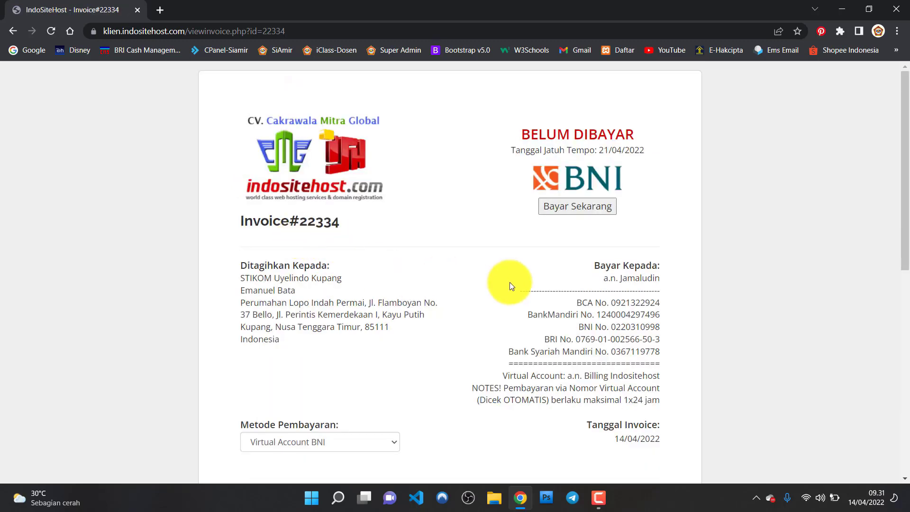
scroll(510, 282, "down", 5)
scroll(511, 300, "down", 3)
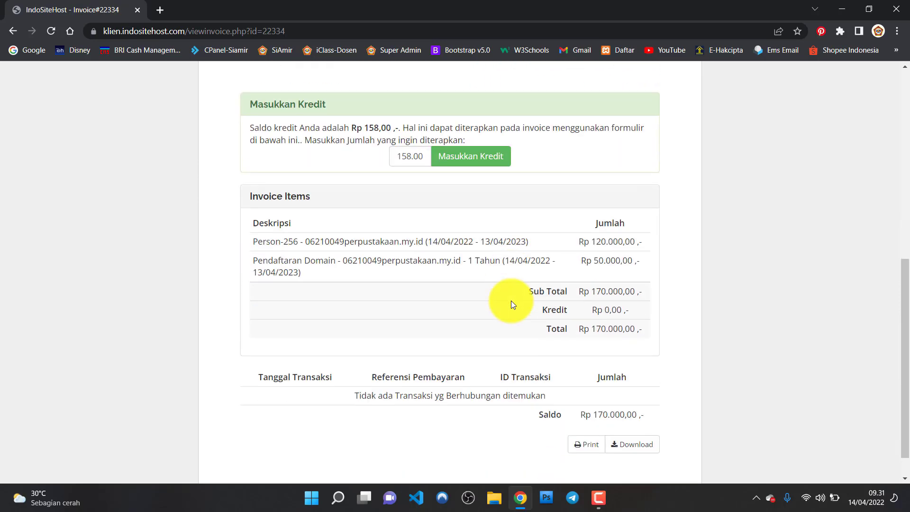
scroll(511, 300, "up", 8)
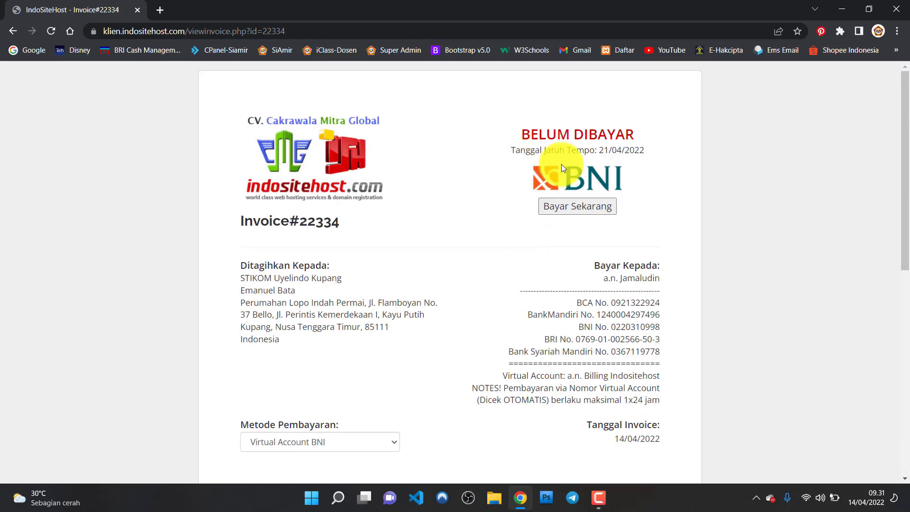
left_click(576, 207)
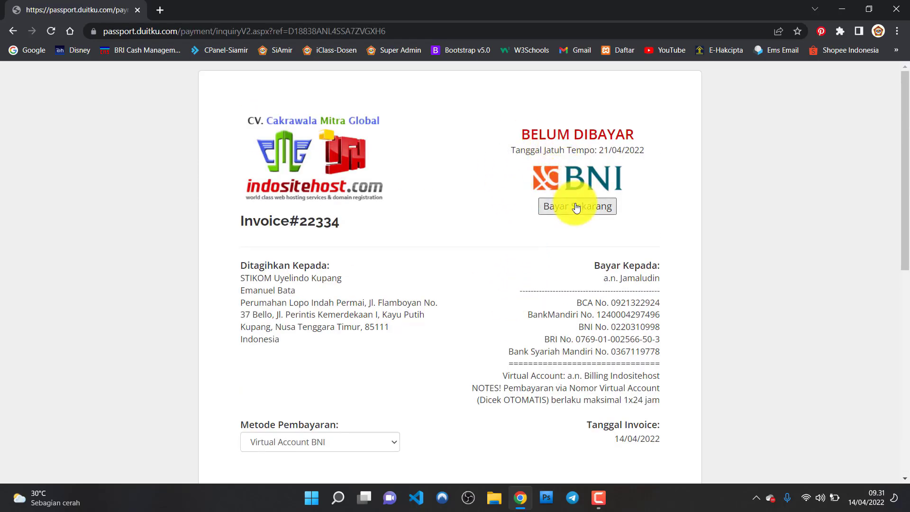
left_click(576, 207)
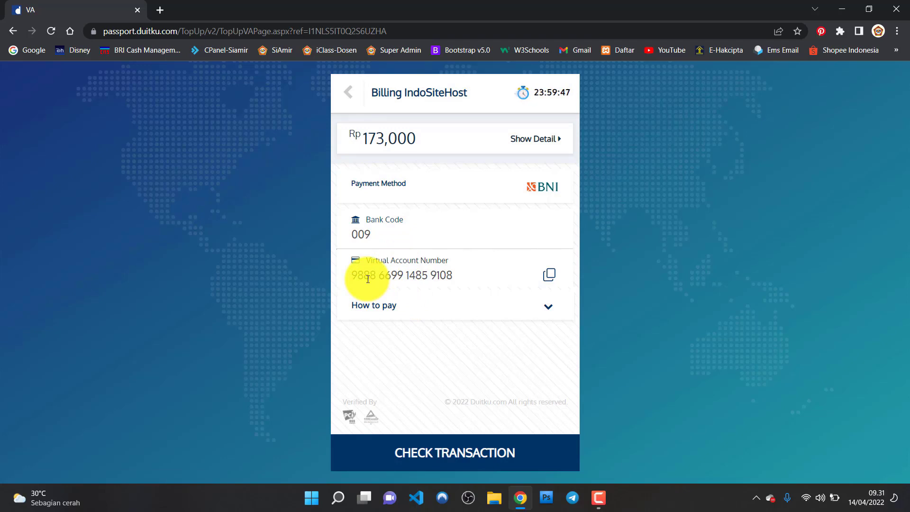
Expand the How to pay instructions for the Rp 173,000 BNI virtual account.
left_click(550, 310)
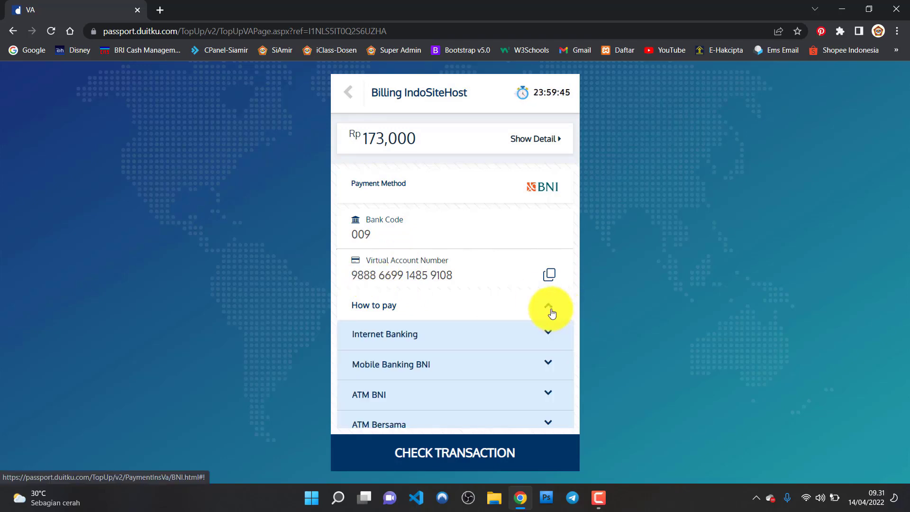
scroll(536, 346, "down", 2)
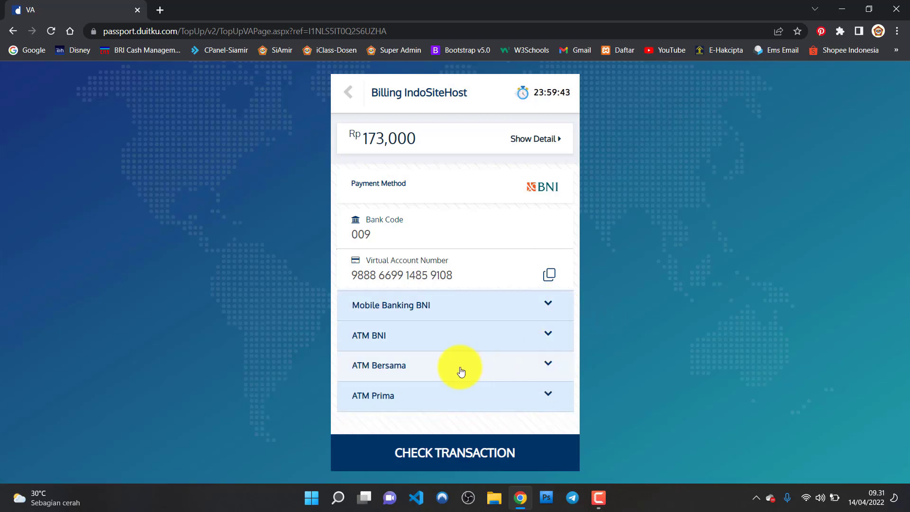
scroll(412, 386, "down", 1)
scroll(412, 385, "up", 3)
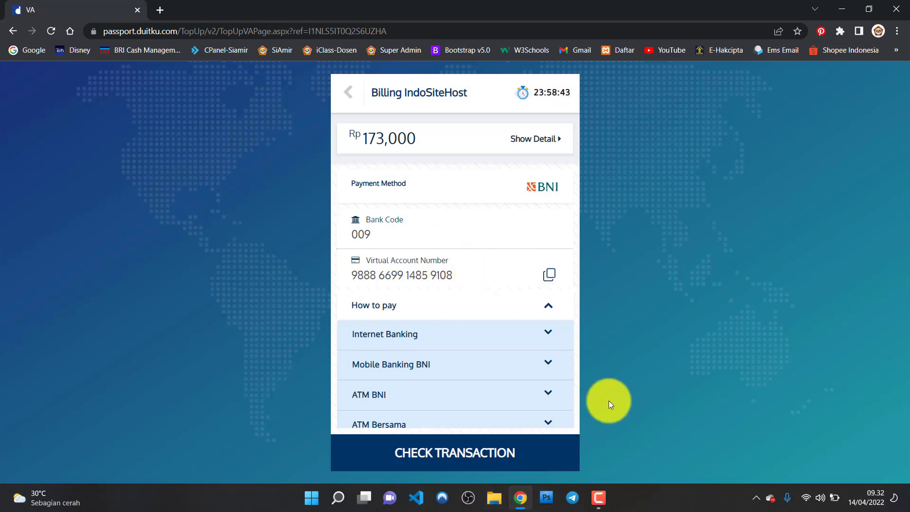
Check the transaction status twice, dismiss the PENDING notices, and return to the invoice.
left_click(481, 464)
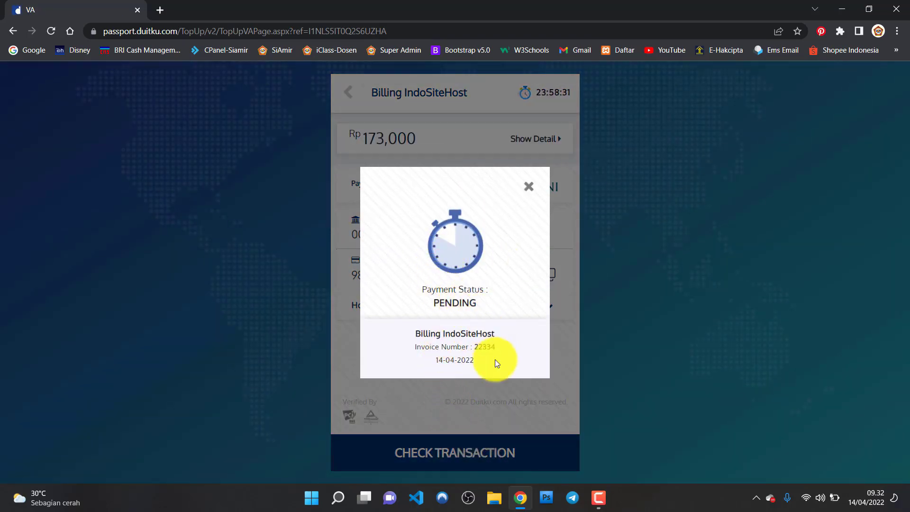
left_click(528, 186)
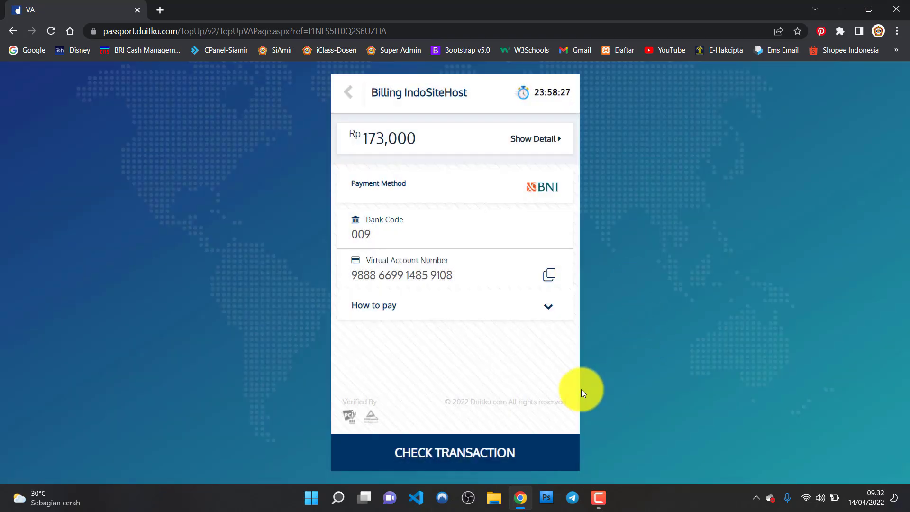
left_click(530, 452)
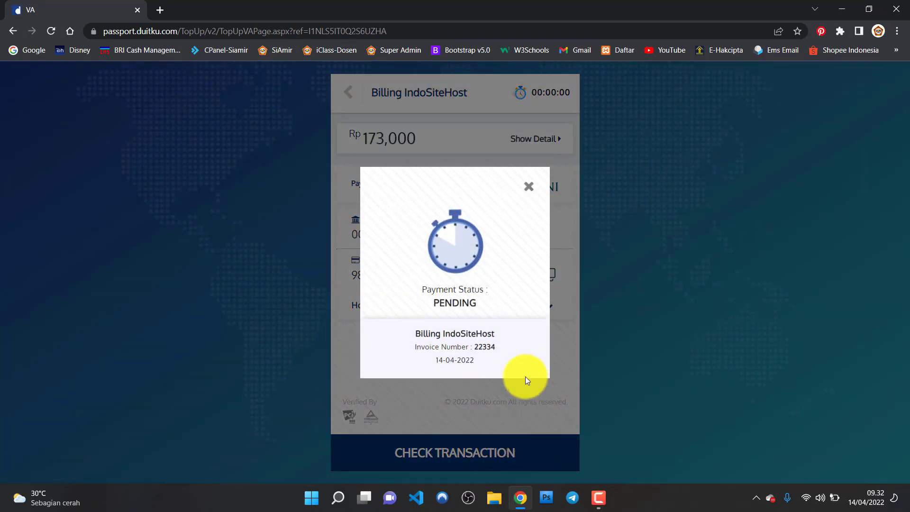
left_click(596, 322)
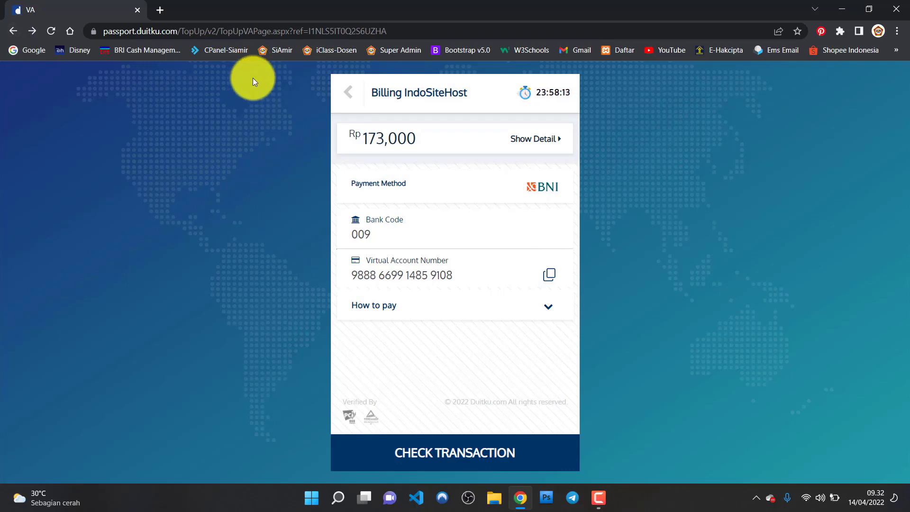
left_click(346, 100)
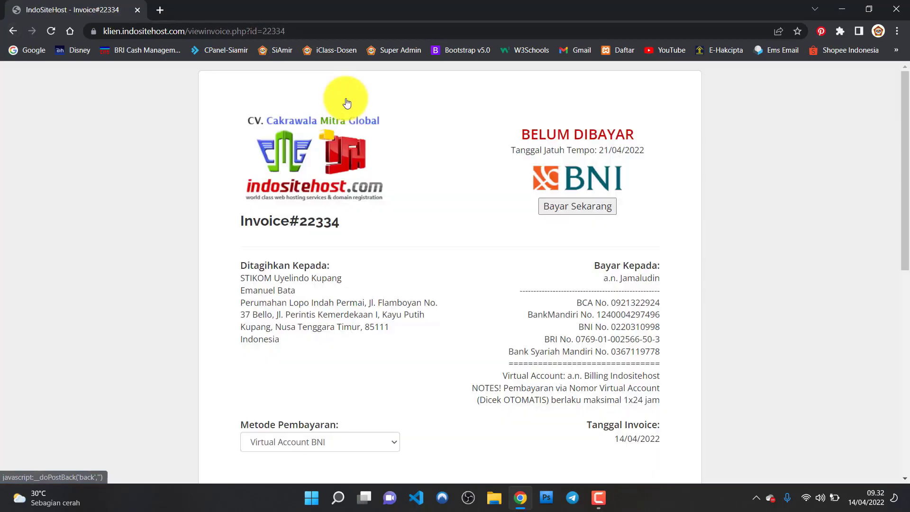
Review the payment method list on invoice #22334, leaving Virtual Account BNI selected.
scroll(354, 207, "down", 2)
scroll(354, 206, "down", 5)
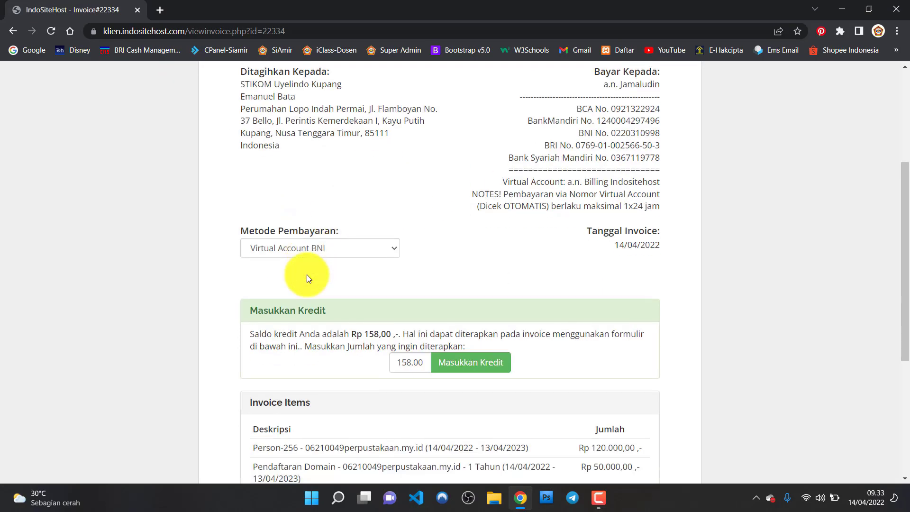
scroll(379, 289, "up", 4)
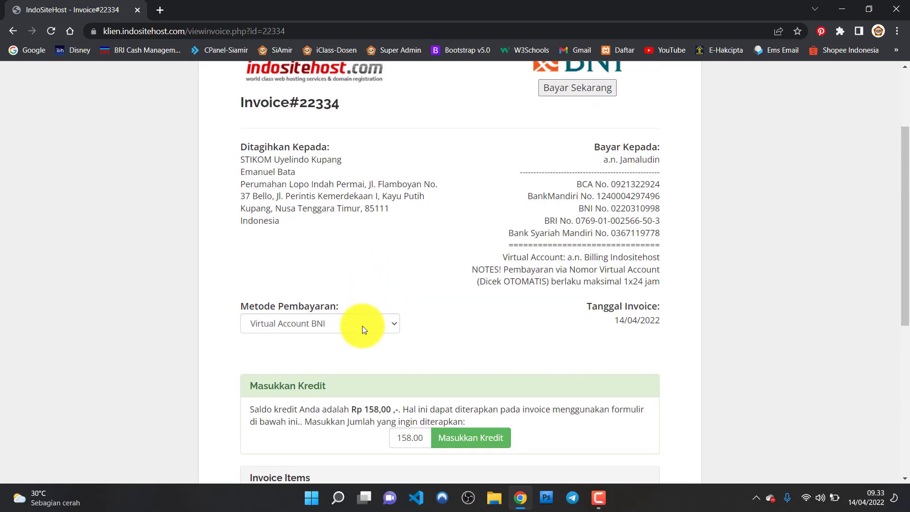
left_click(362, 325)
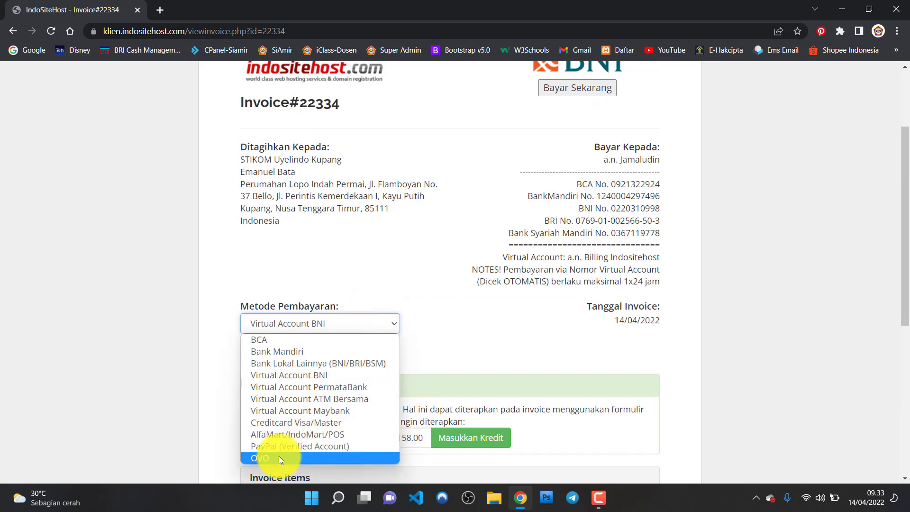
left_click(112, 275)
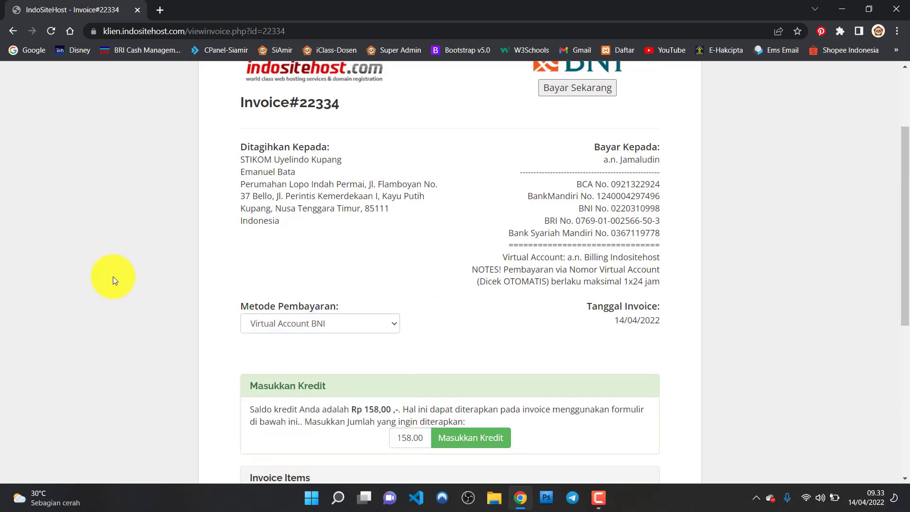
scroll(101, 247, "up", 3)
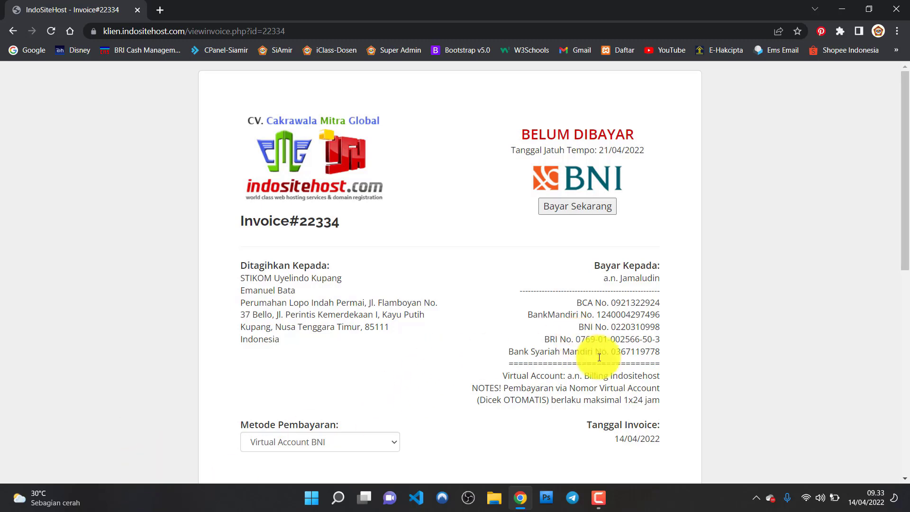
Try Bayar Sekarang twice, returning to the still-unpaid invoice after each Duitku server error.
left_click(564, 212)
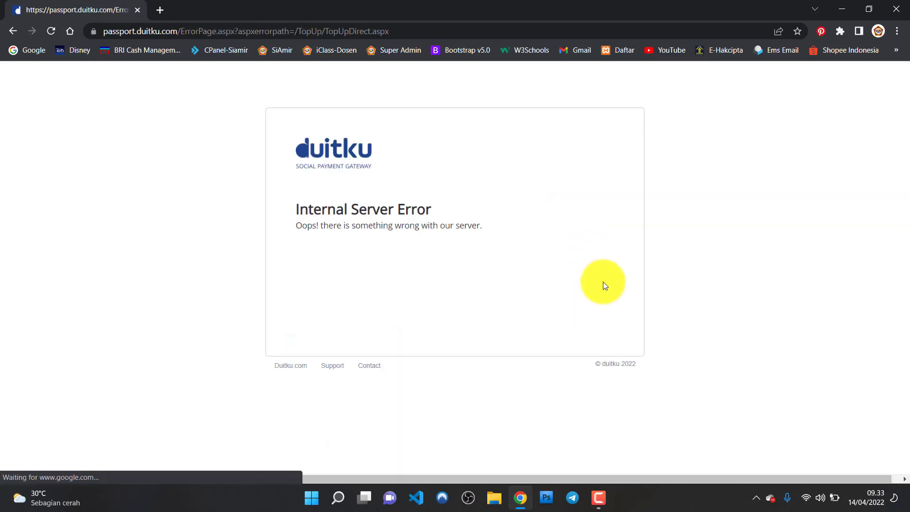
left_click(13, 32)
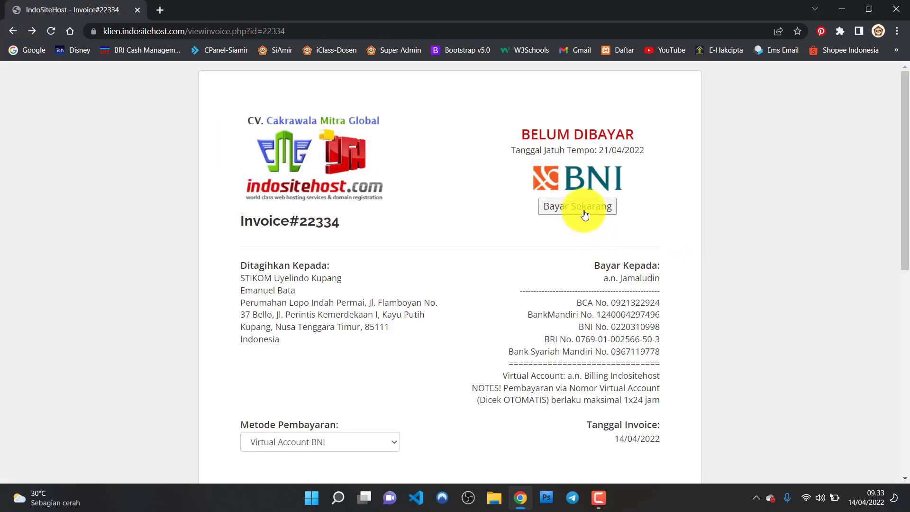
left_click(584, 210)
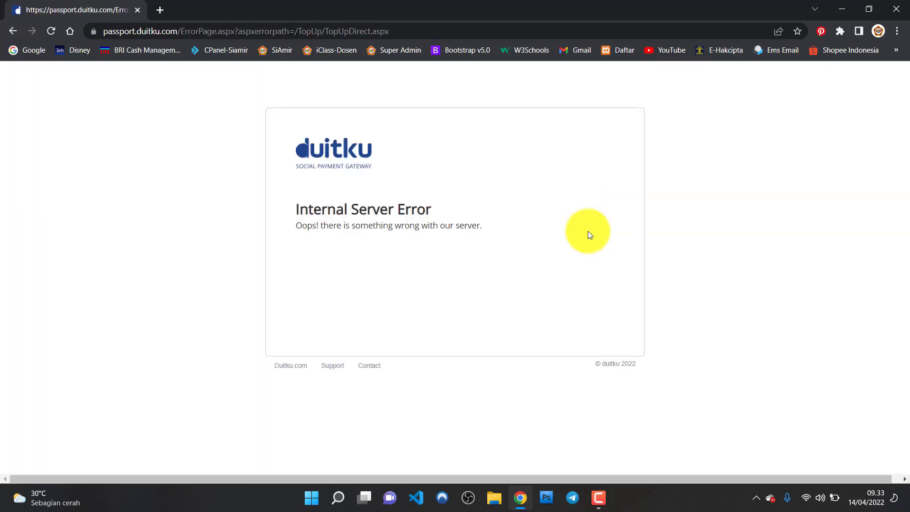
left_click(12, 32)
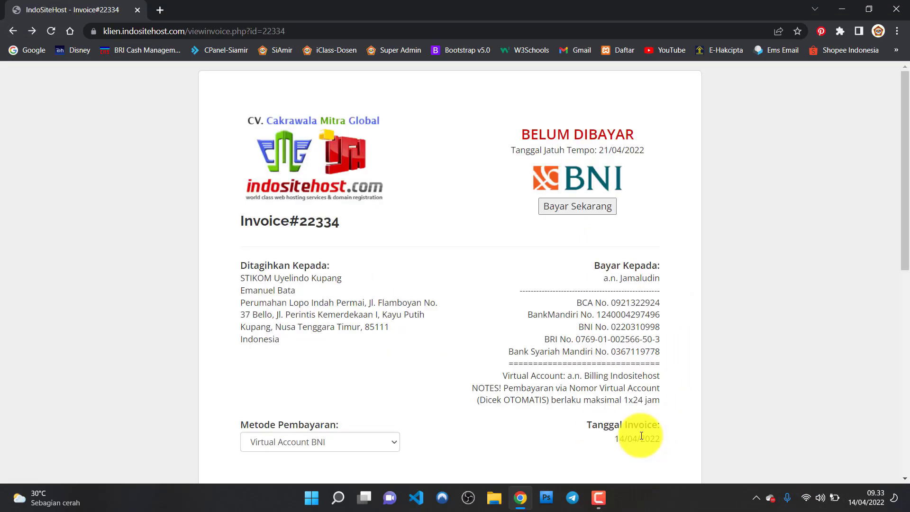
scroll(602, 368, "down", 3)
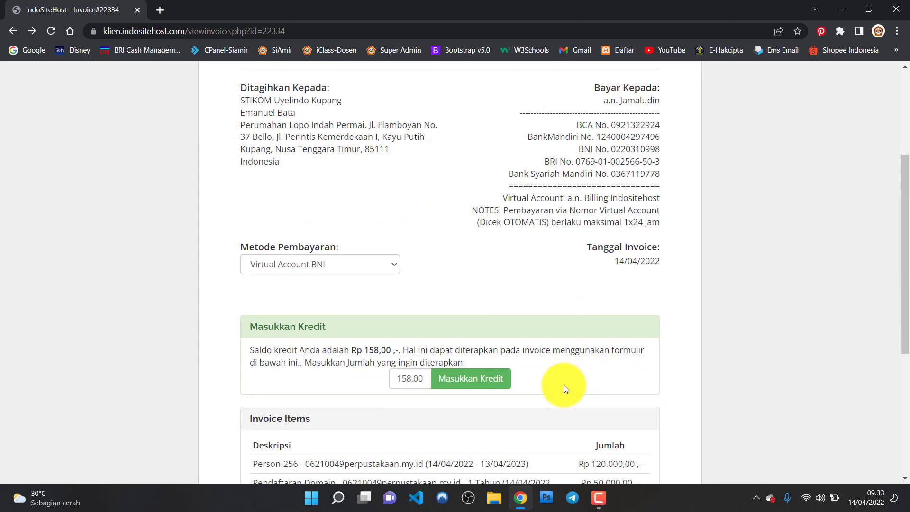
scroll(564, 385, "up", 4)
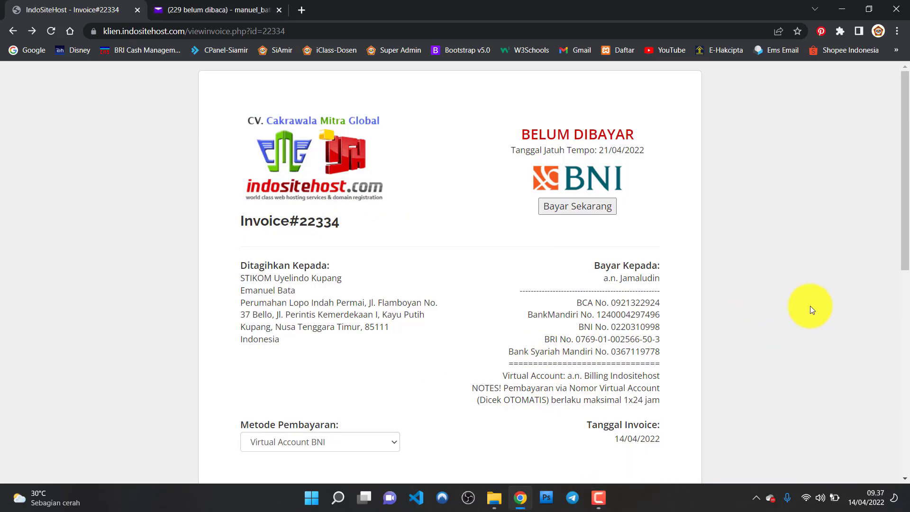
Switch to Yahoo Mail and read the Paid Invoice Confirmation for invoice #22334, marked Lunas, Rp 170.000,00.
left_click(189, 14)
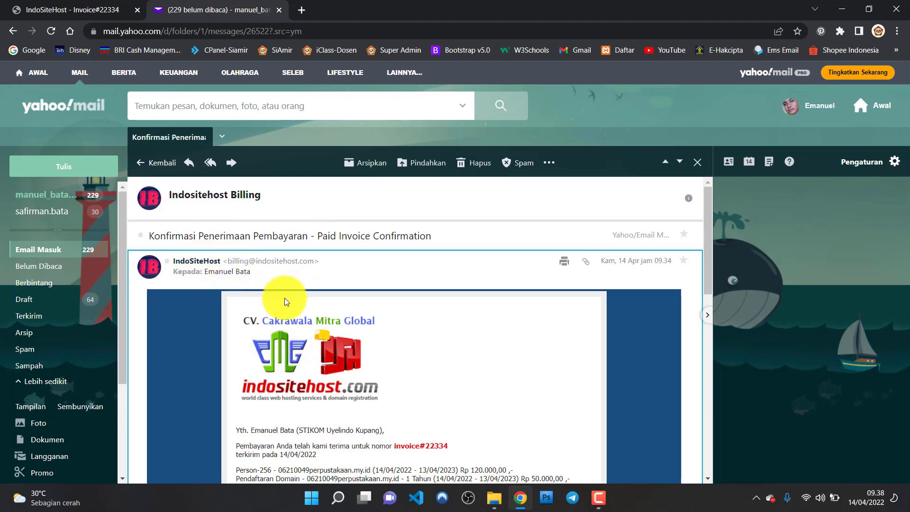
scroll(285, 298, "down", 1)
scroll(285, 297, "down", 1)
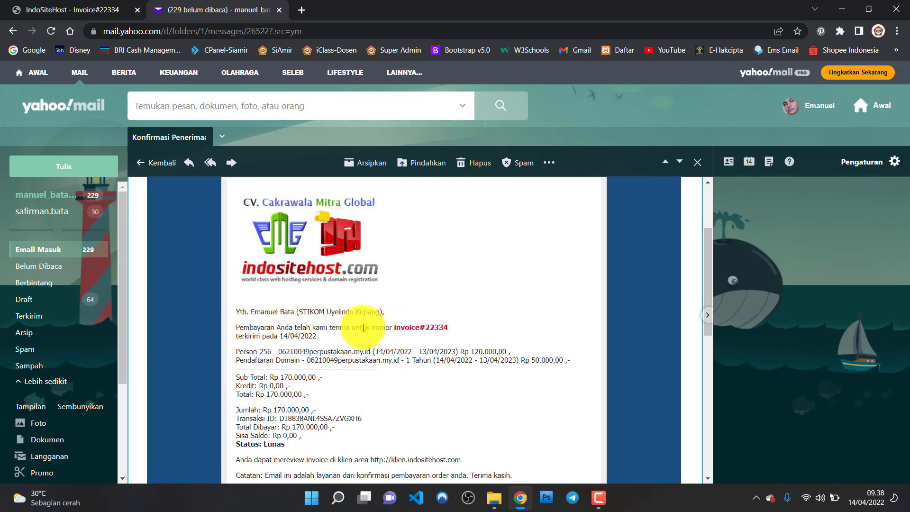
scroll(362, 323, "down", 5)
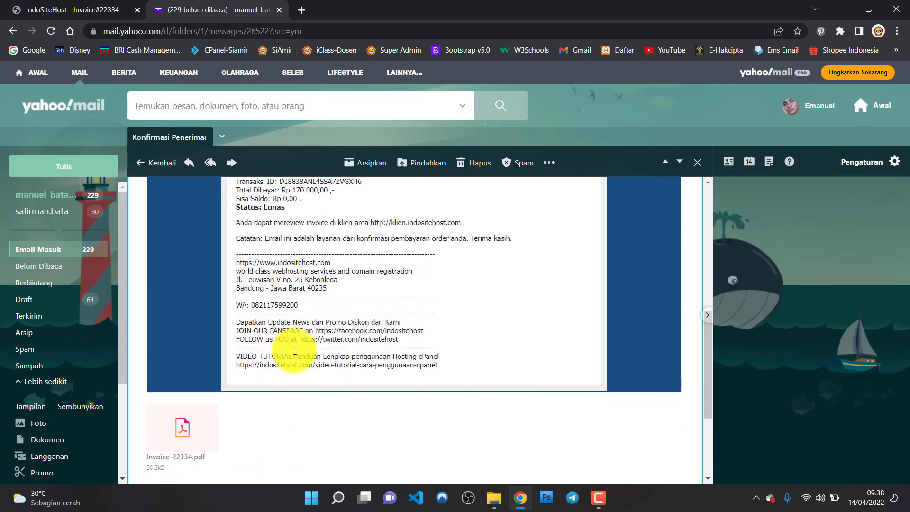
scroll(295, 350, "up", 6)
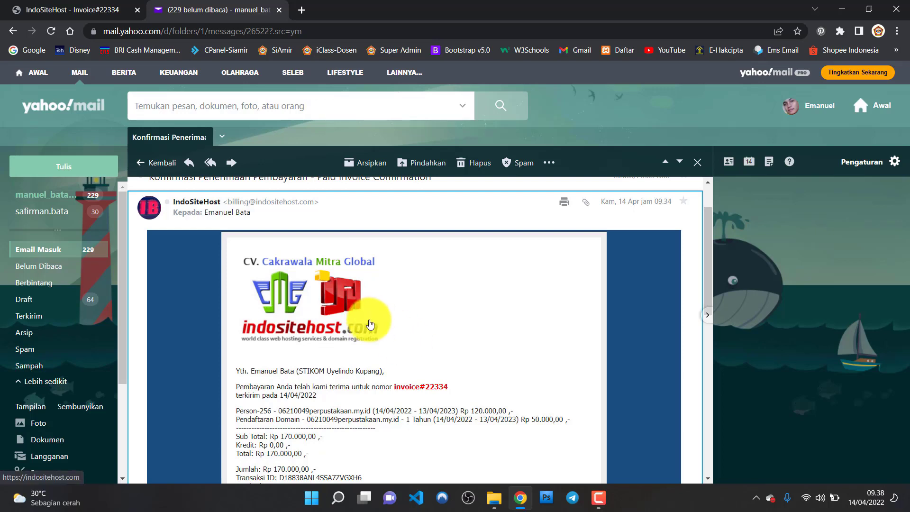
scroll(292, 383, "down", 1)
scroll(292, 383, "down", 2)
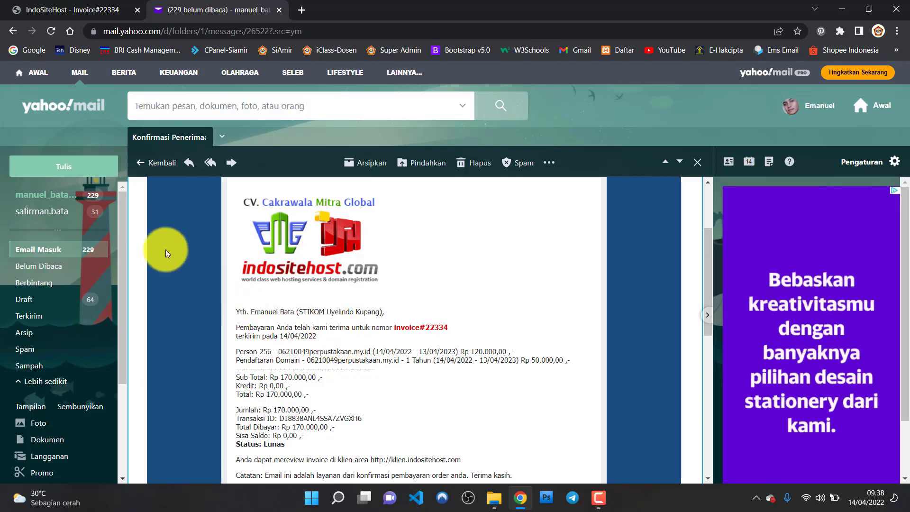
Start a new email addressed to the Indositehost support and billing contacts.
left_click(90, 167)
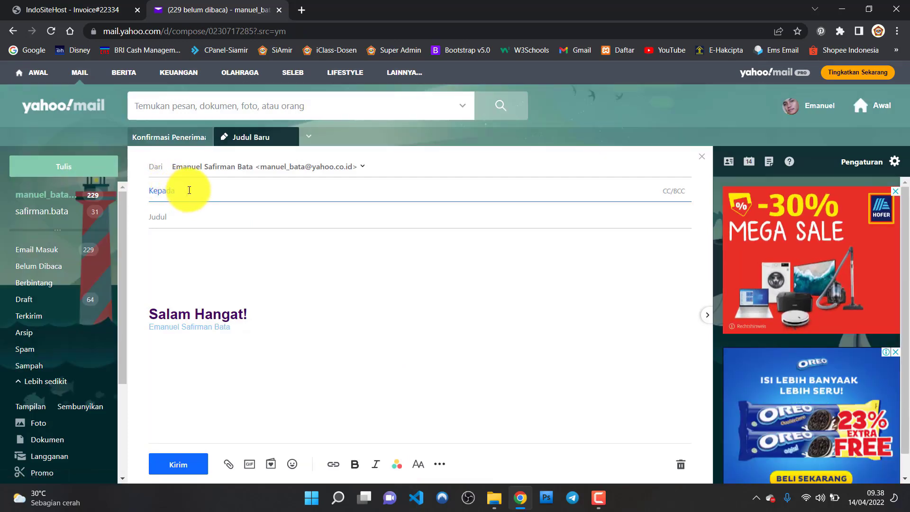
type("indo")
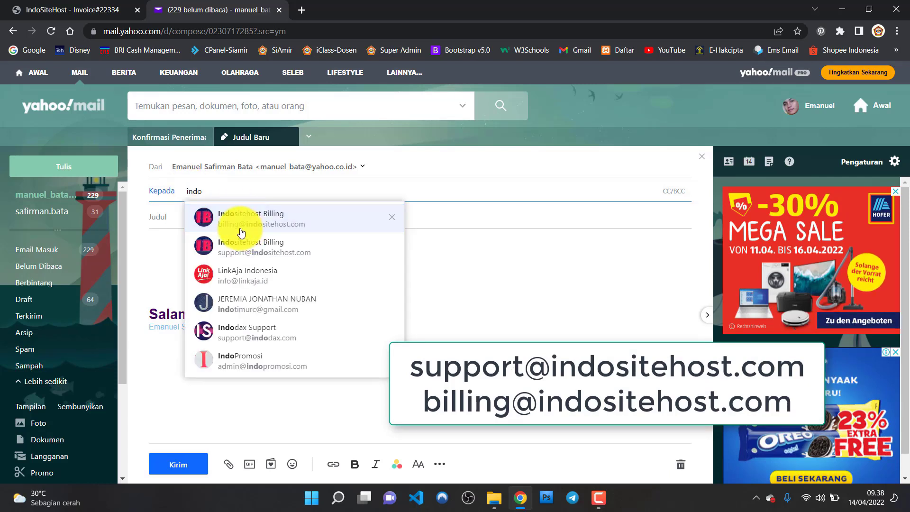
left_click(239, 249)
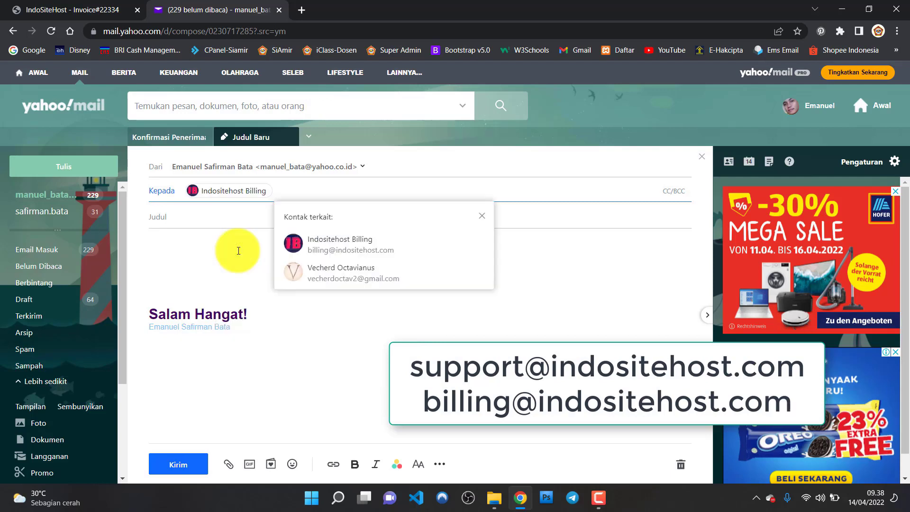
left_click(380, 245)
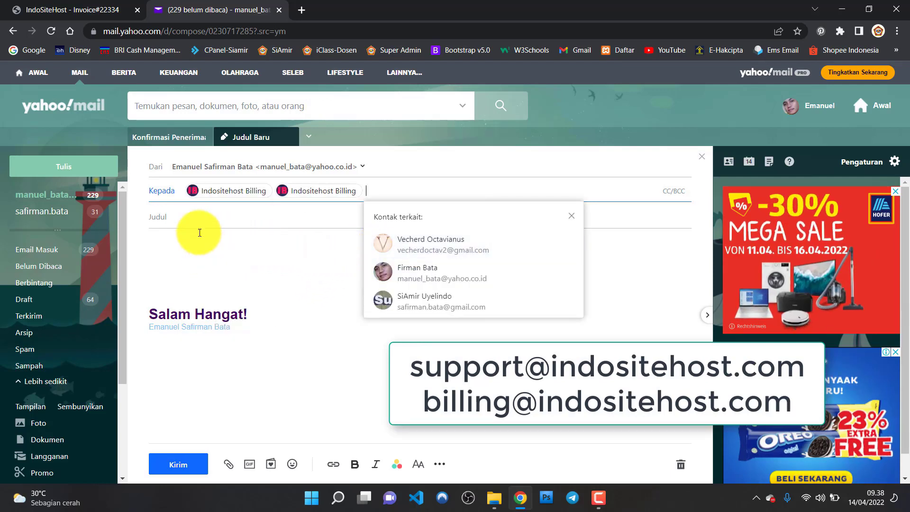
Enter the subject 'Konfirmasi Pembayaran Hosting dan Domain'.
left_click(187, 219)
type("Ko")
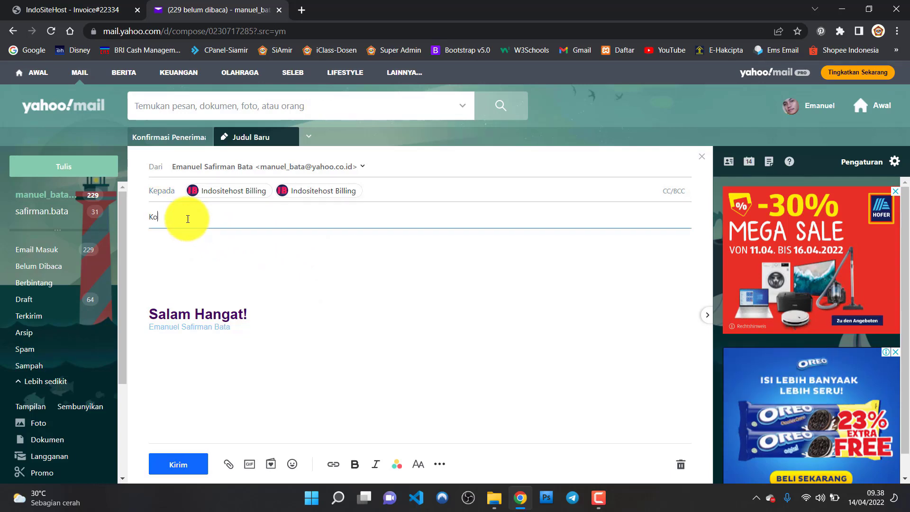
type("nfirmasi Pembayaran")
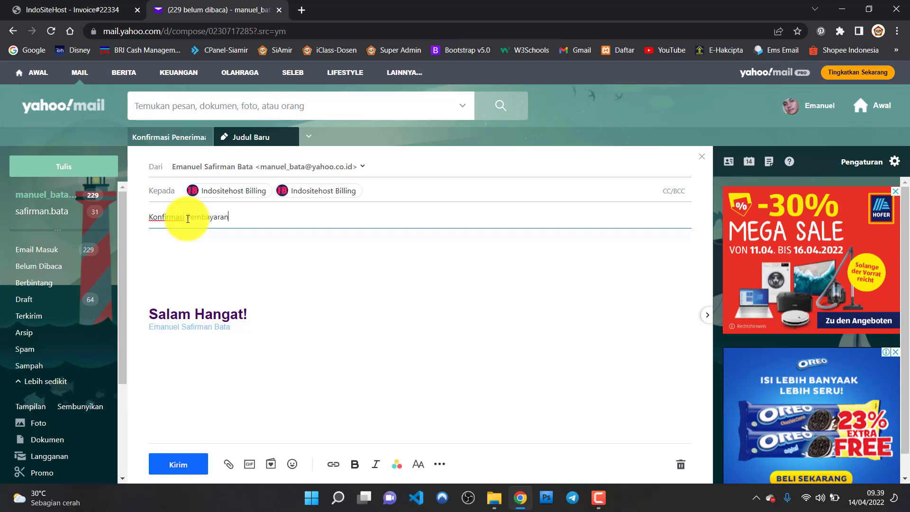
type(" Hosting dan ")
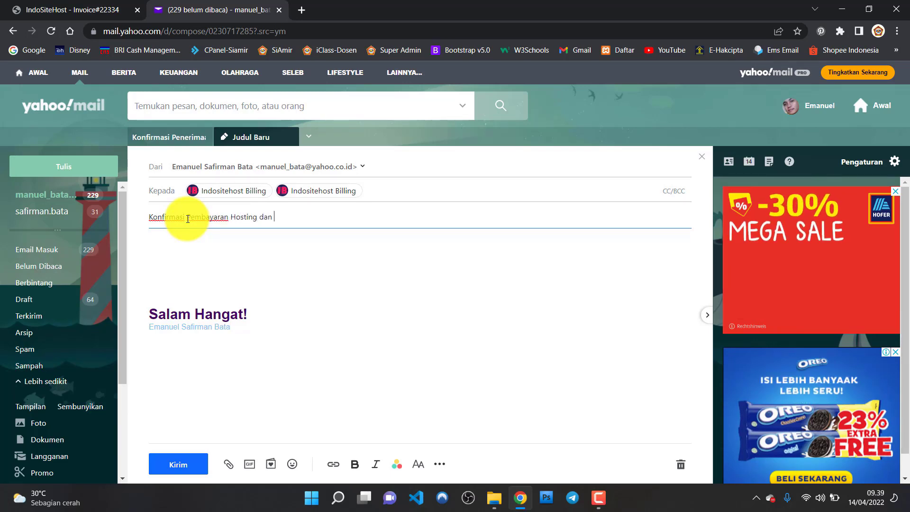
type("Domain")
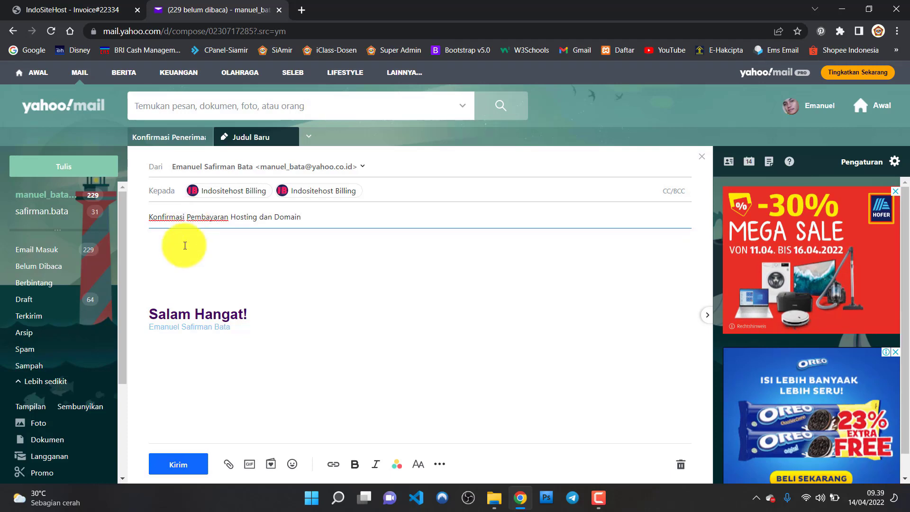
left_click(184, 246)
Write the body asking Admin to activate hosting and domain for 06210049perpustakaan.my.id, citing attached transfer proof and KTP.
type("Dear A")
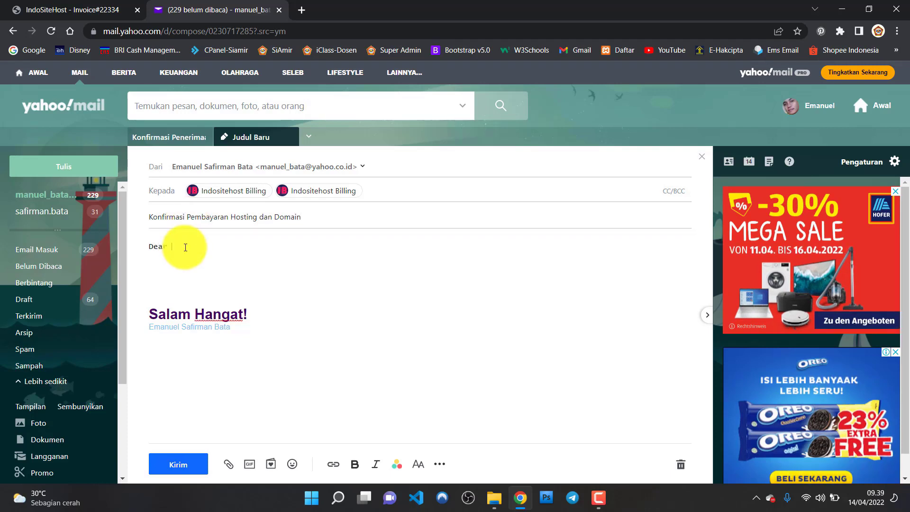
type("dmin.")
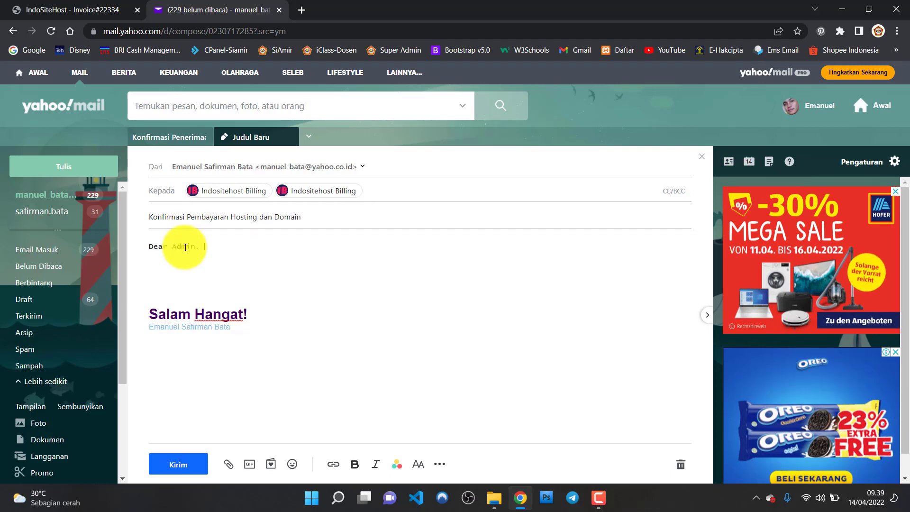
type(" Saya suda")
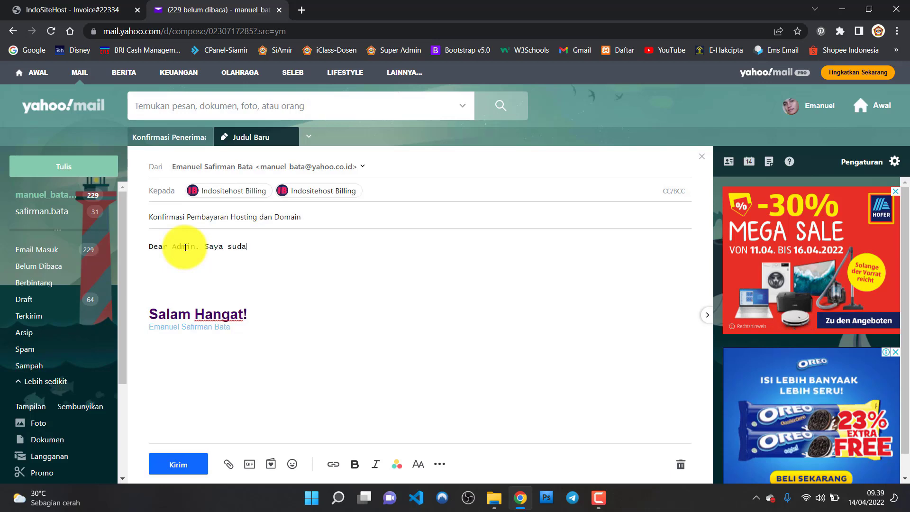
type("h melakukan pembayaran")
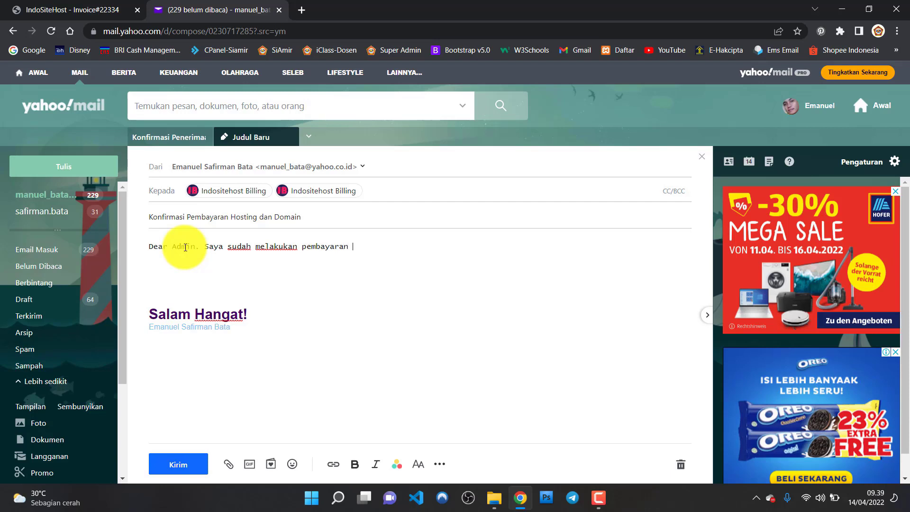
type(" hosting da")
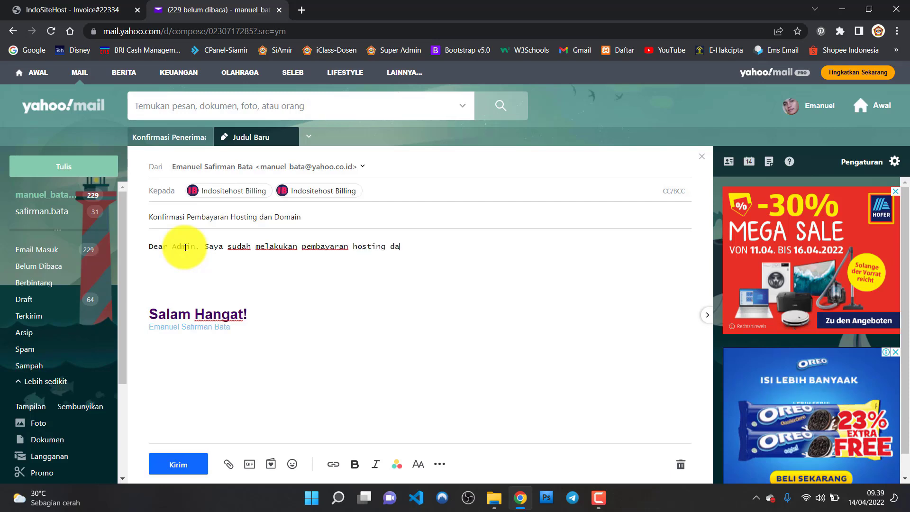
type("n domain")
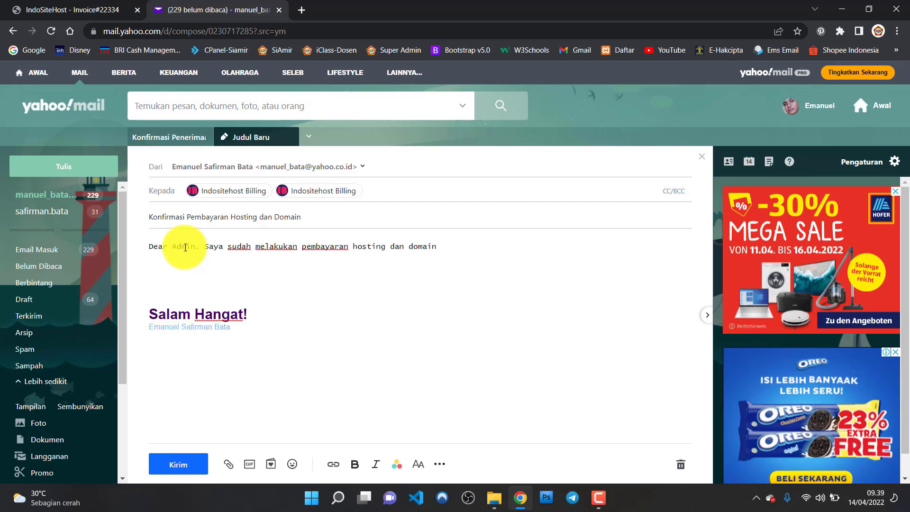
type(" untuk 062")
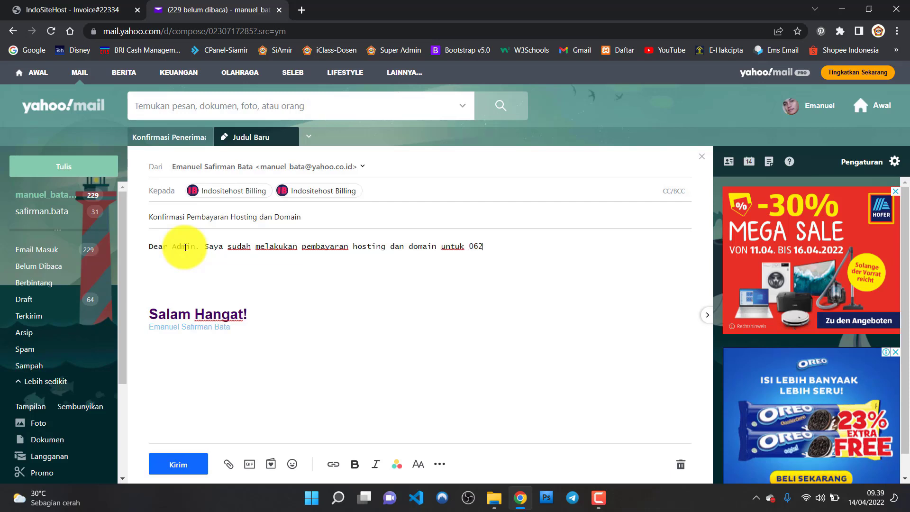
type("10049perpustakaan.")
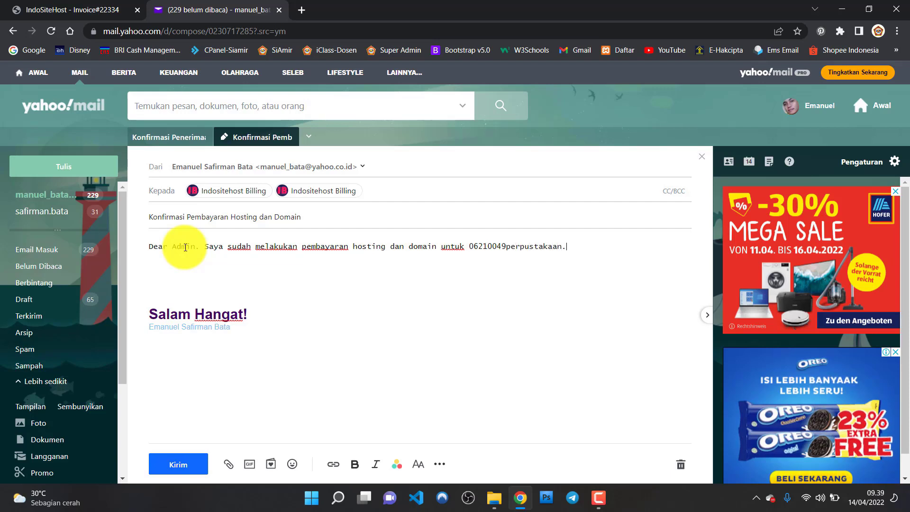
type("my.id. Mohon bantu")
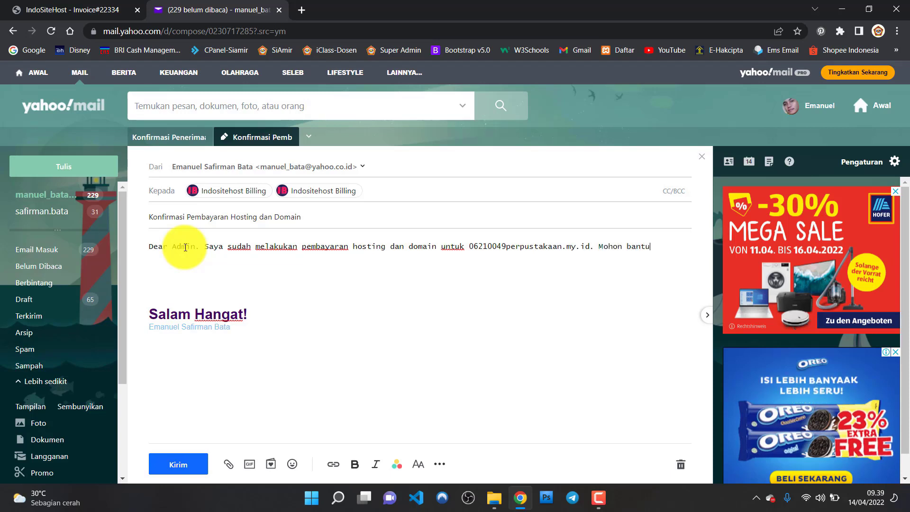
type("an Admin ")
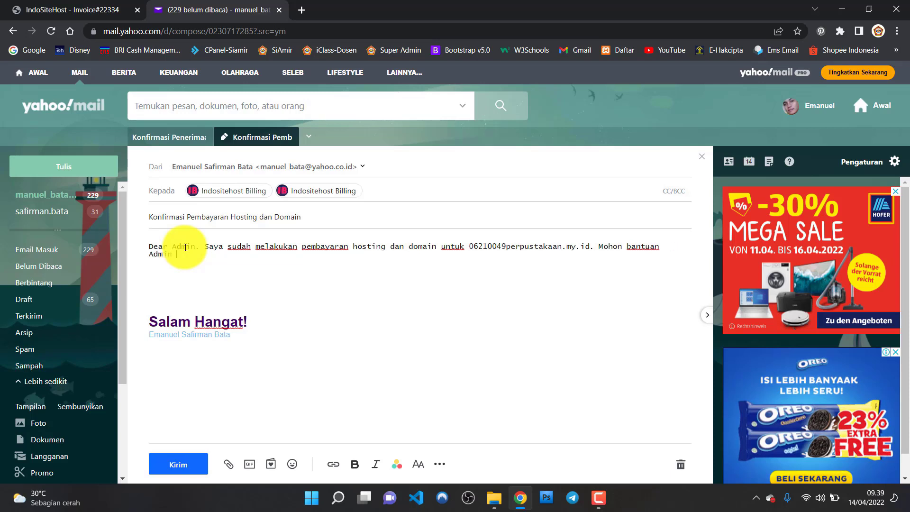
type("untuk sege")
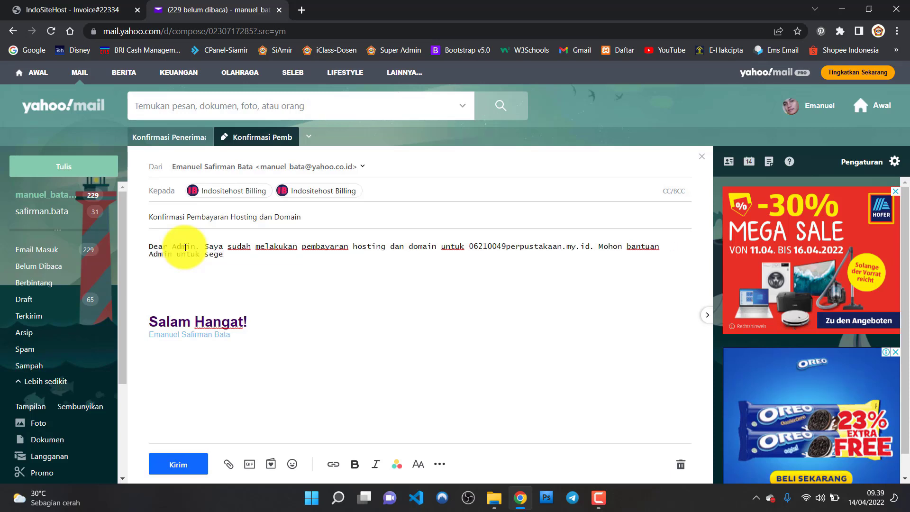
type("ra mengak")
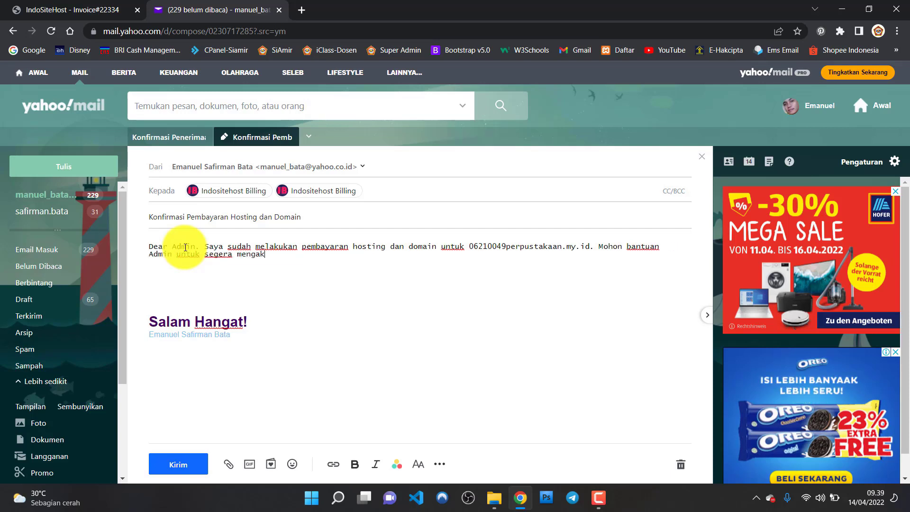
type("tifkan hosting dan")
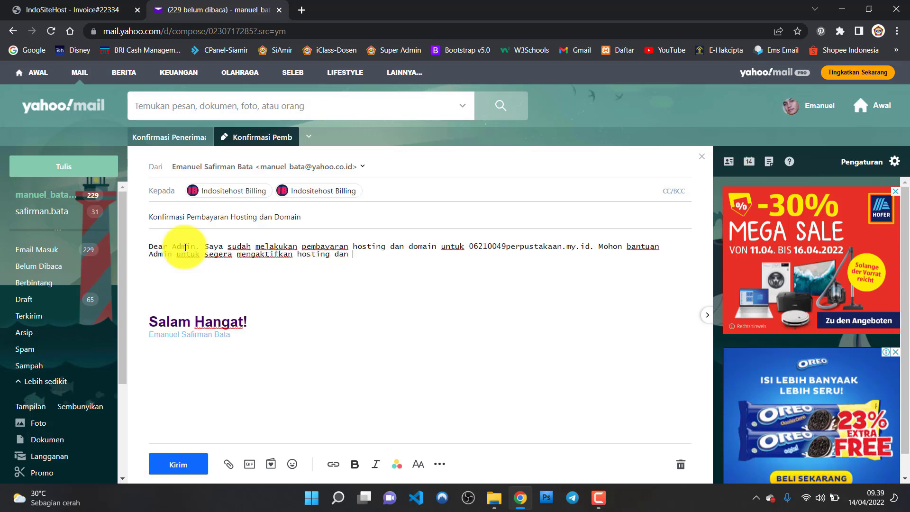
type(" domain saya")
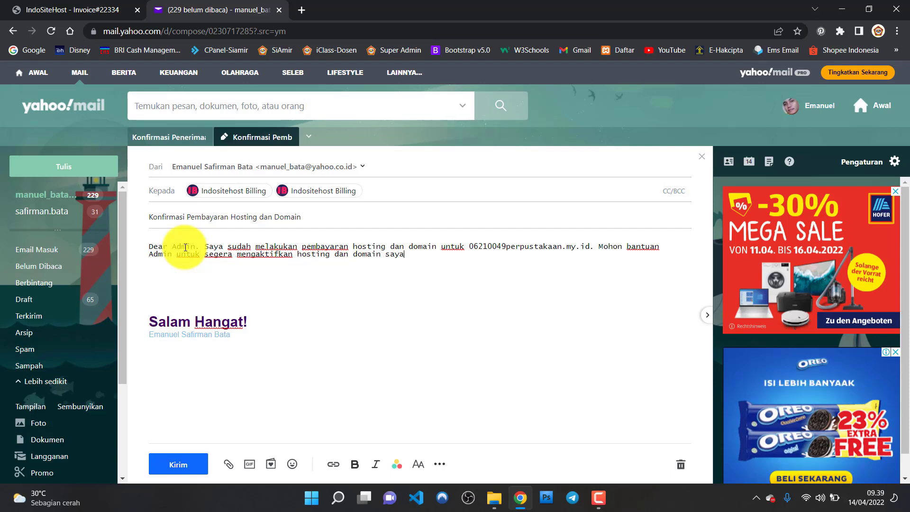
type(". Berikut saya lampirkan")
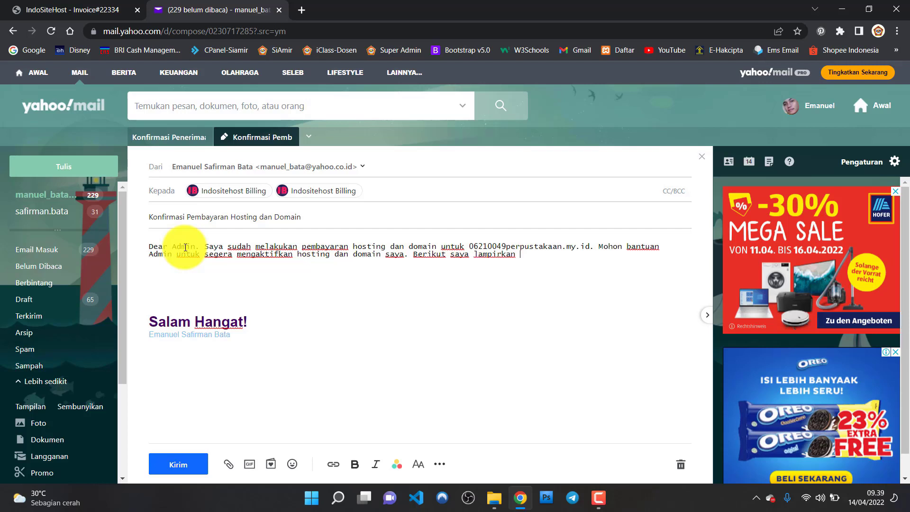
type(" Bukti transfer dan juga KTP saya")
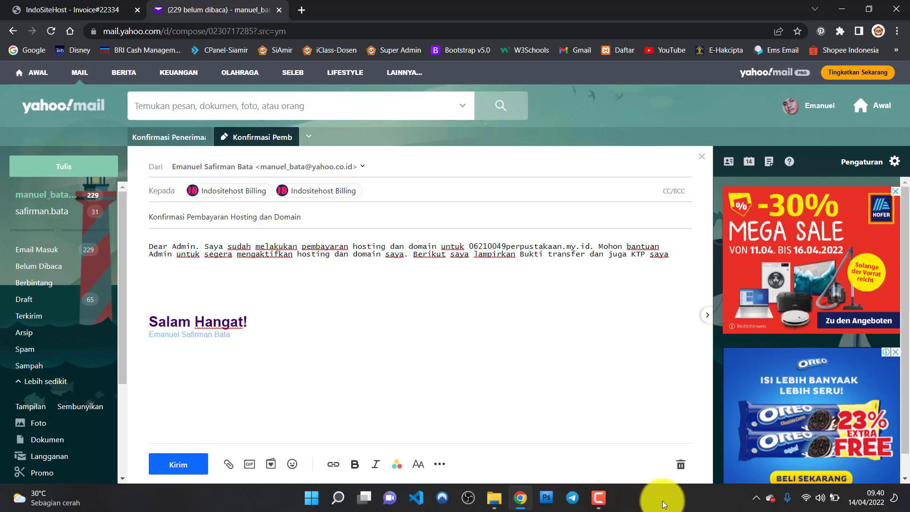
left_click(605, 500)
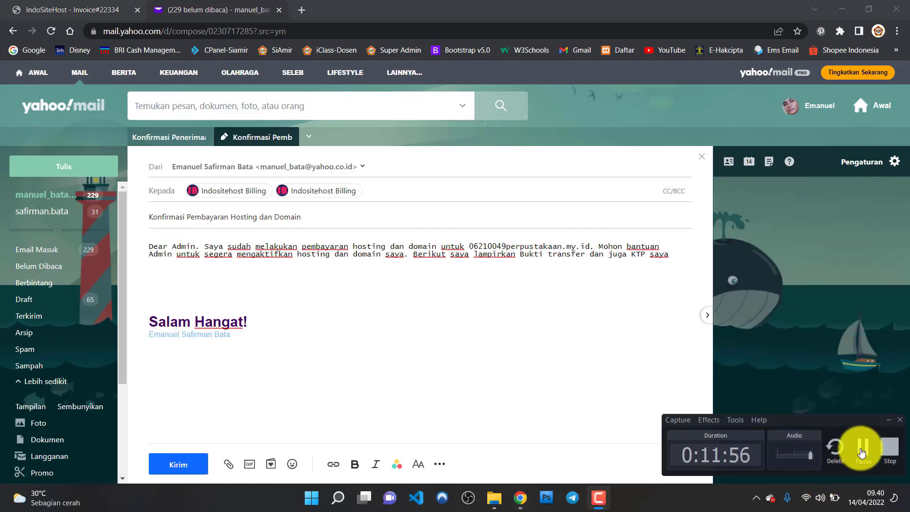
left_click(861, 448)
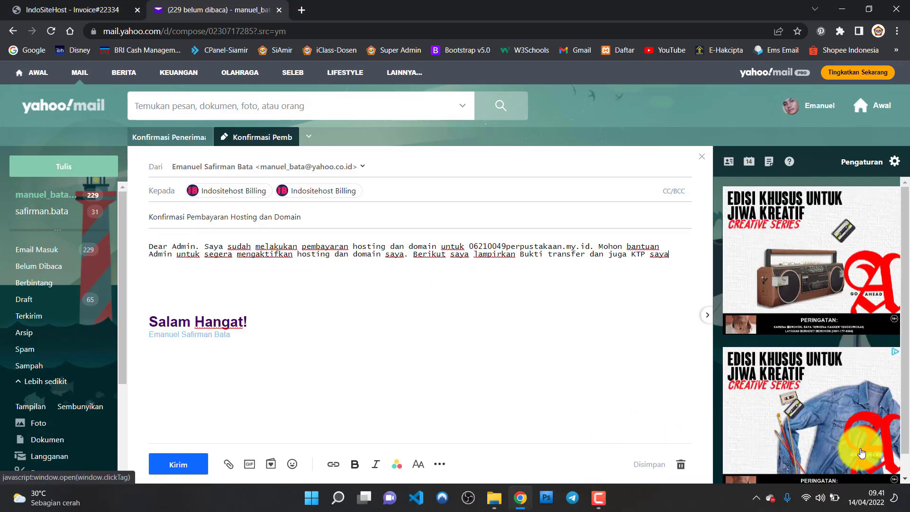
left_click(185, 275)
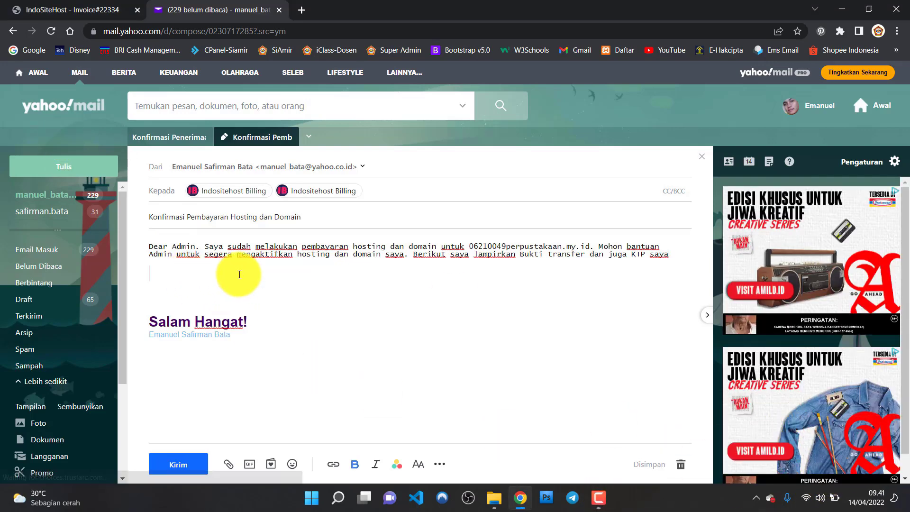
Attach the two photos from Downloads > Telegram Desktop and send the confirmation email.
left_click(229, 464)
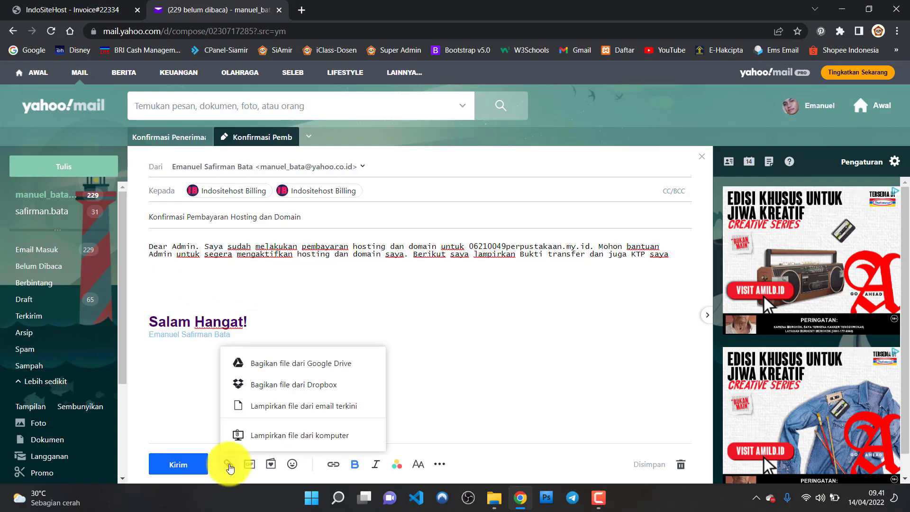
left_click(294, 435)
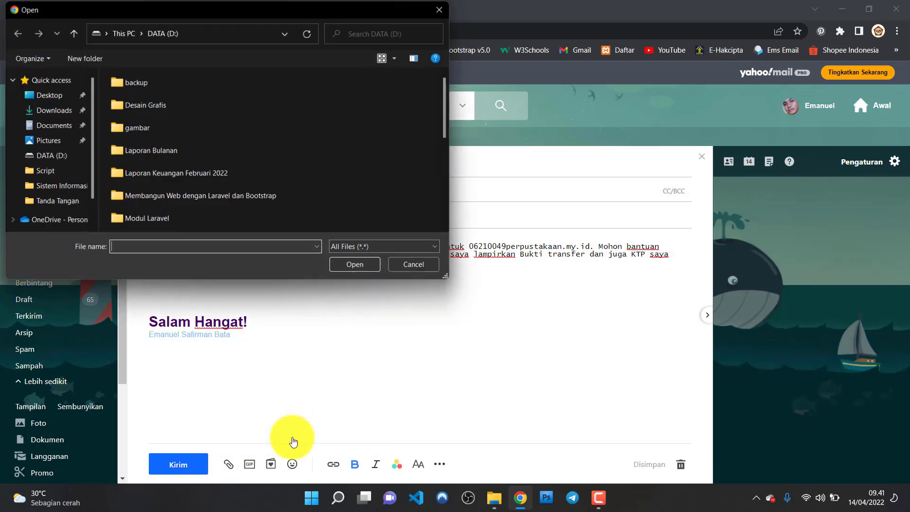
scroll(44, 162, "up", 3)
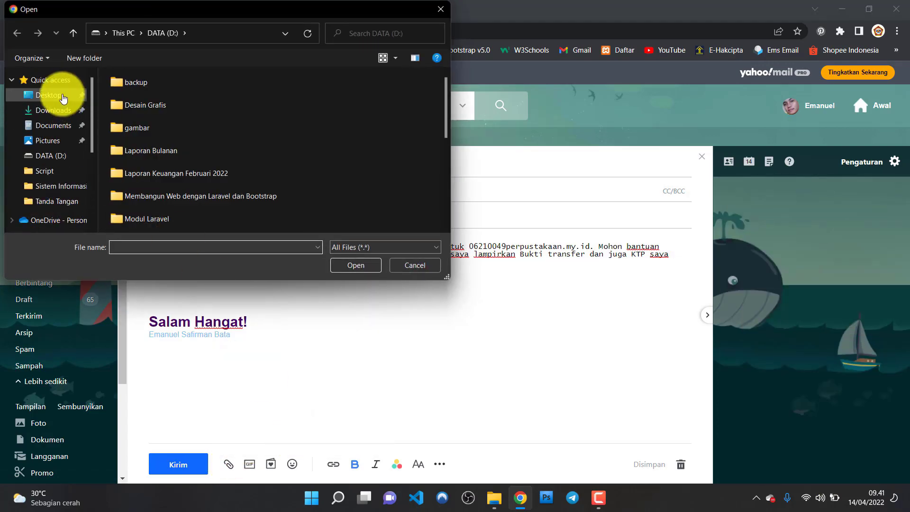
left_click(54, 110)
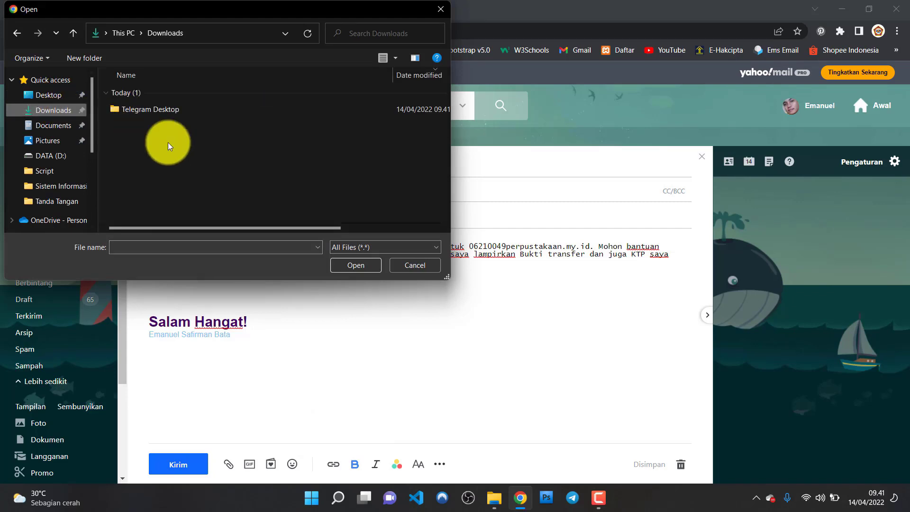
double_click(160, 114)
left_click(141, 150)
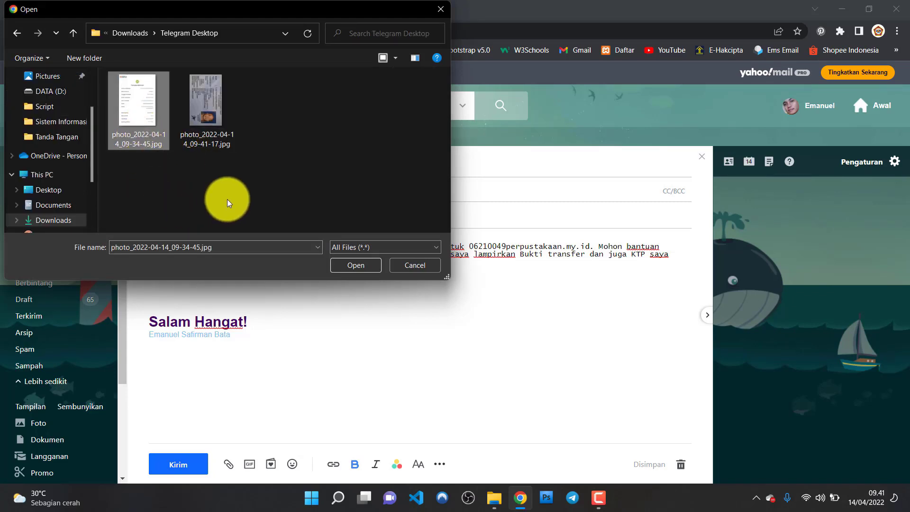
left_click(205, 138, "ctrl")
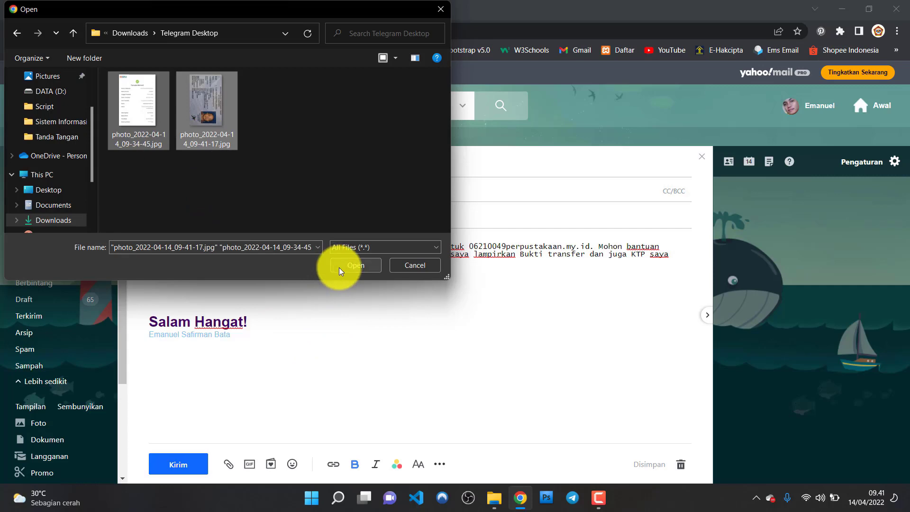
left_click(354, 265)
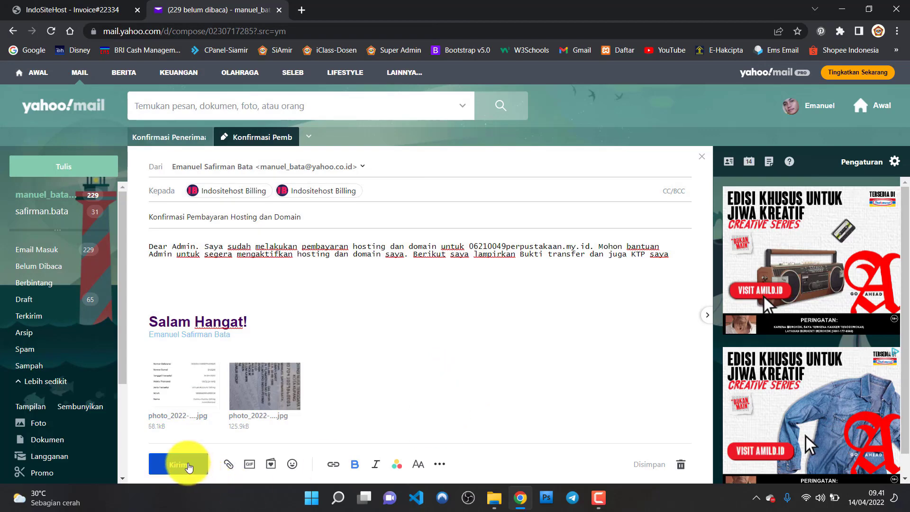
left_click(188, 466)
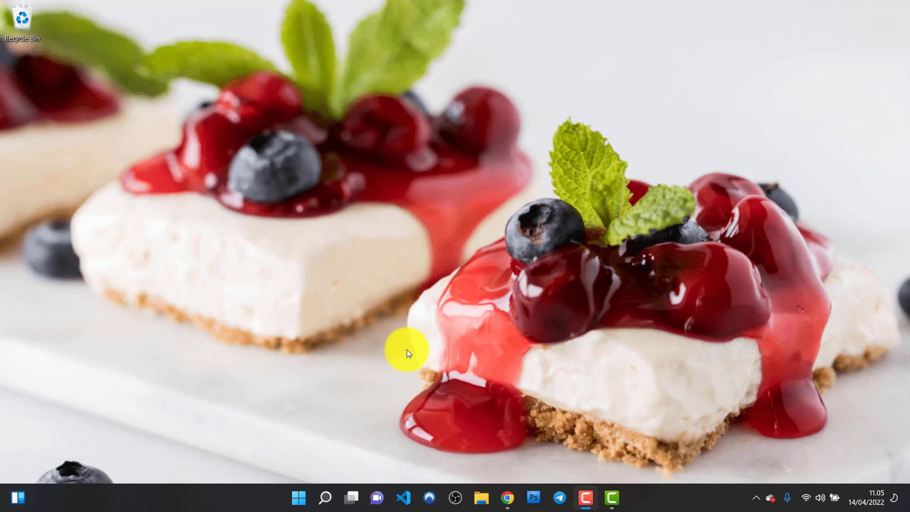
Restore the Chrome window showing the Yahoo Mail inbox with the IndoSiteHost messages.
left_click(512, 498)
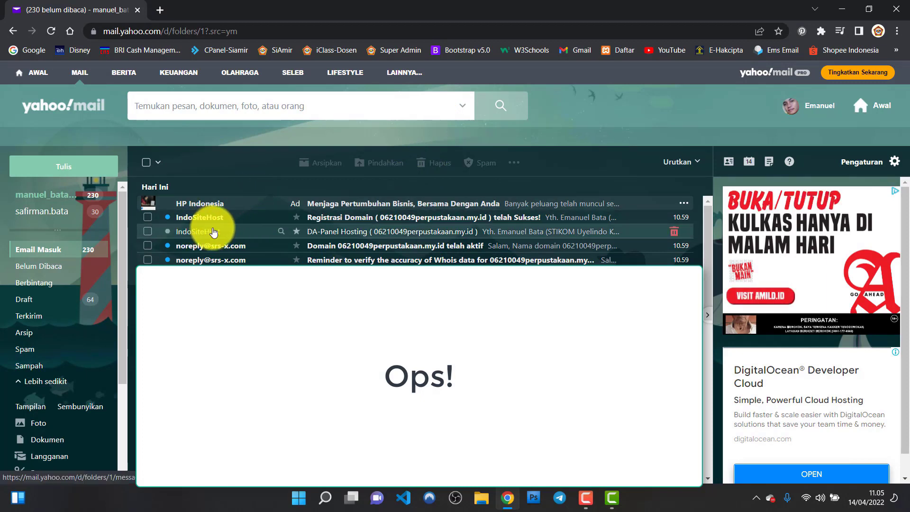
Open the DA-Panel Hosting email and copy the DirectAdmin URL flashgordon.duniaserver.com:2222.
left_click(320, 232)
scroll(339, 233, "down", 3)
scroll(384, 239, "down", 10)
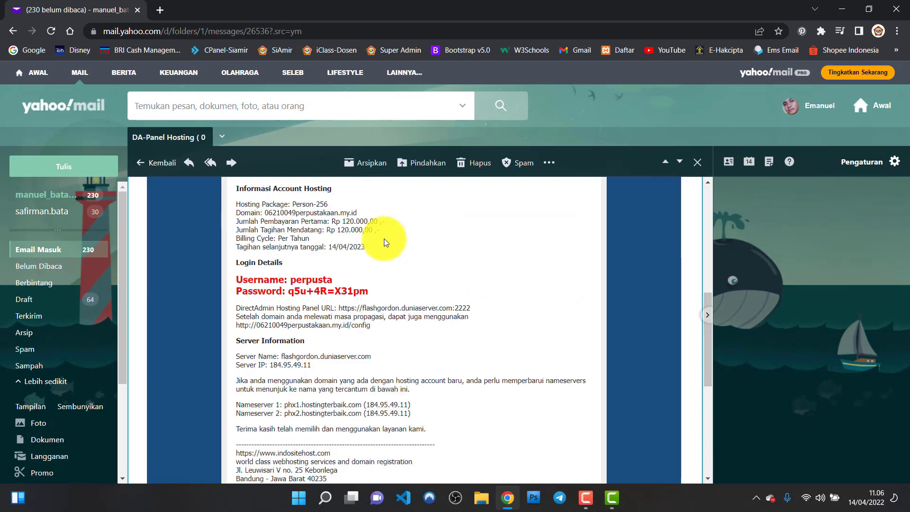
scroll(385, 244, "up", 5)
scroll(387, 246, "up", 2)
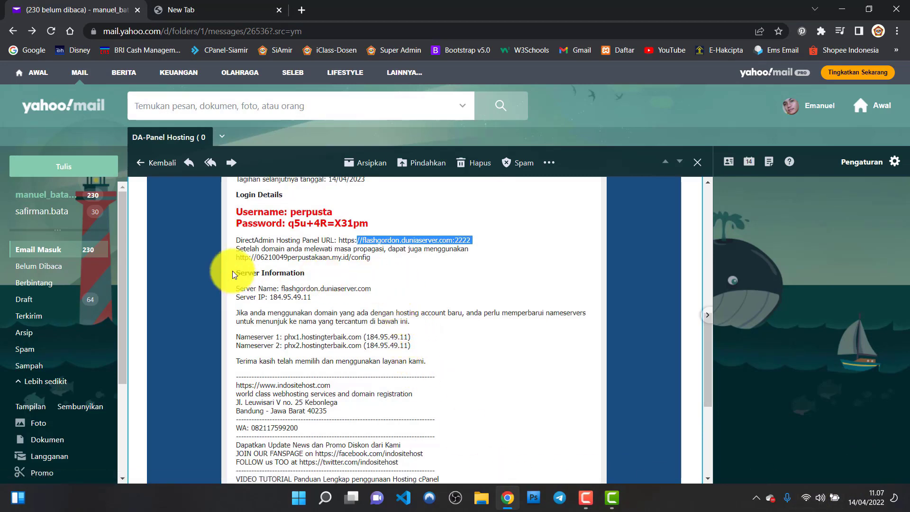
right_click(415, 242)
left_click(431, 252)
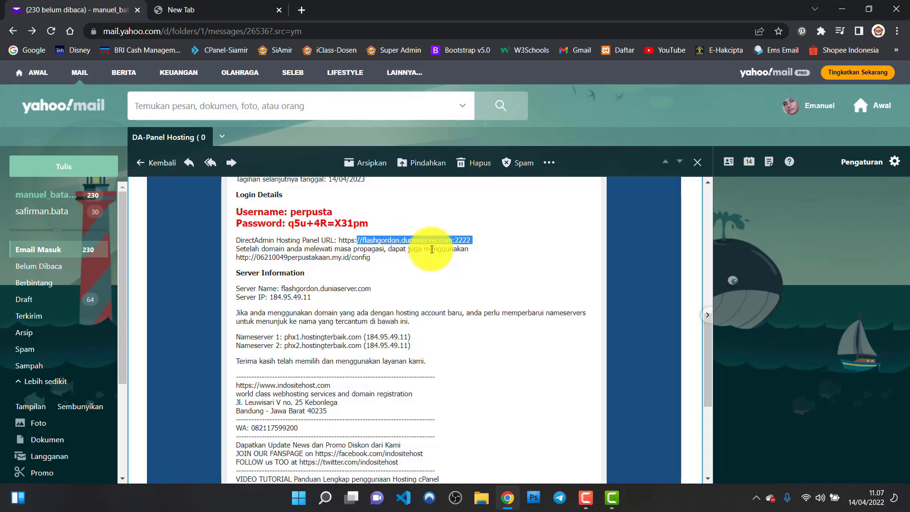
left_click(584, 498)
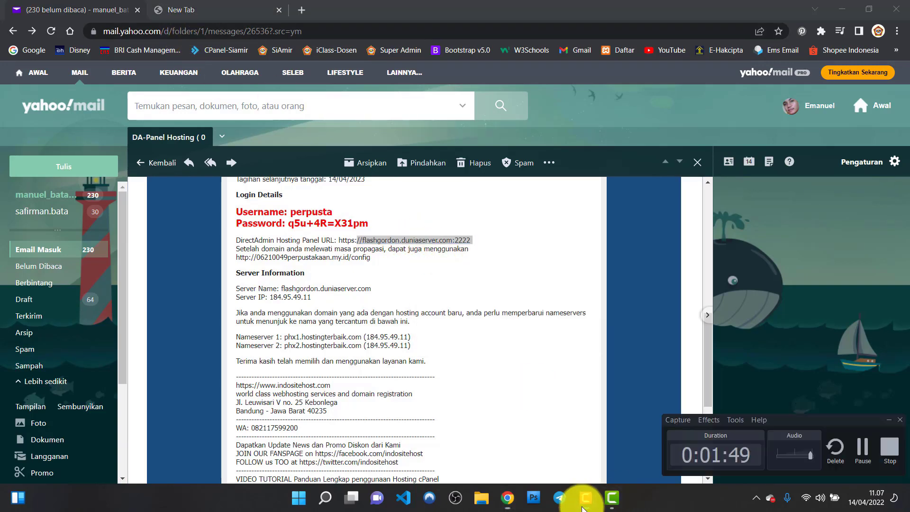
Load the DirectAdmin login page by pasting the copied panel URL into a new tab.
left_click(584, 498)
left_click(224, 10)
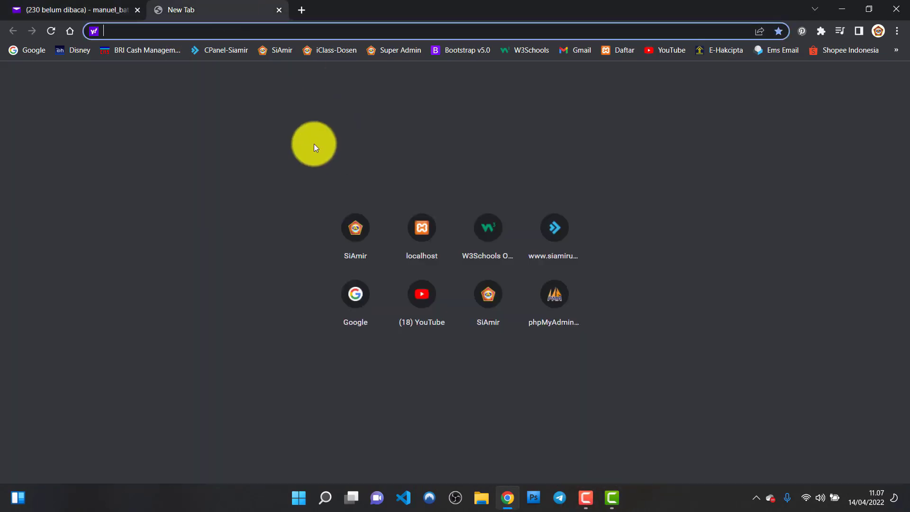
key("ctrl+v")
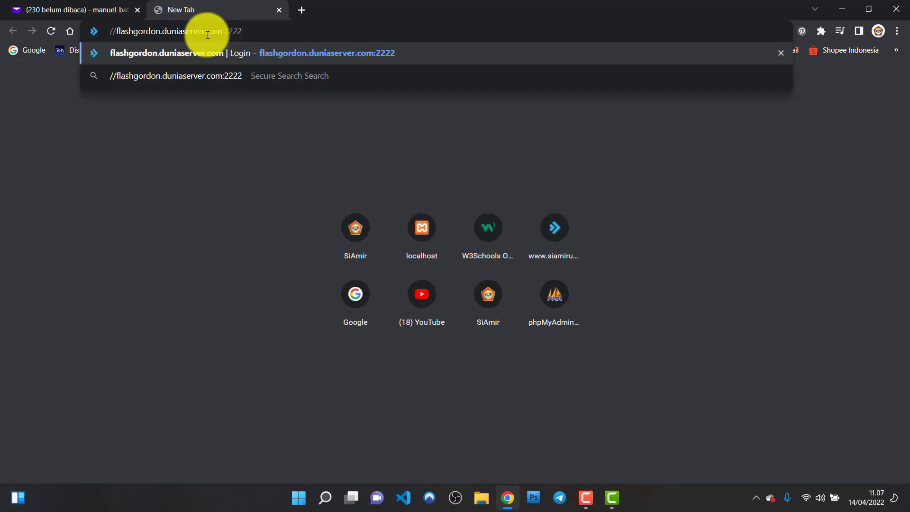
key("Return")
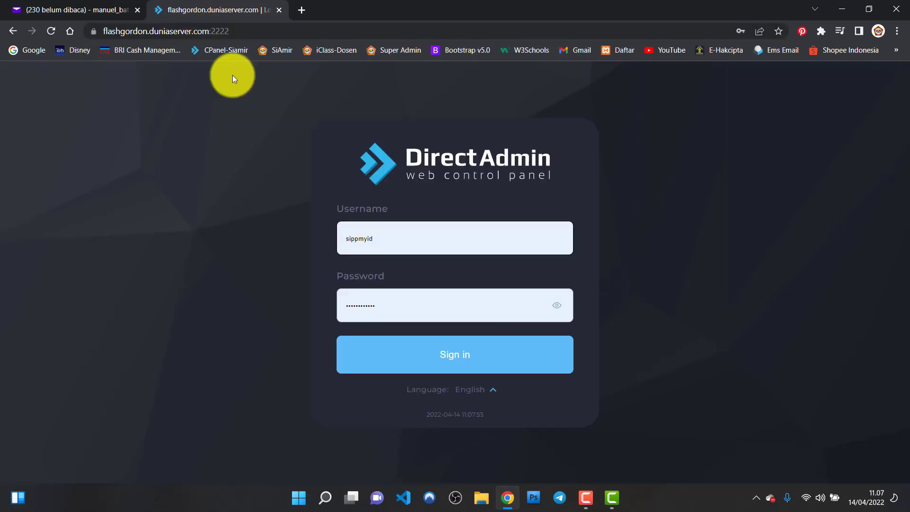
Copy the account username from the hosting email into the DirectAdmin login form.
left_click(36, 7)
scroll(343, 283, "down", 5)
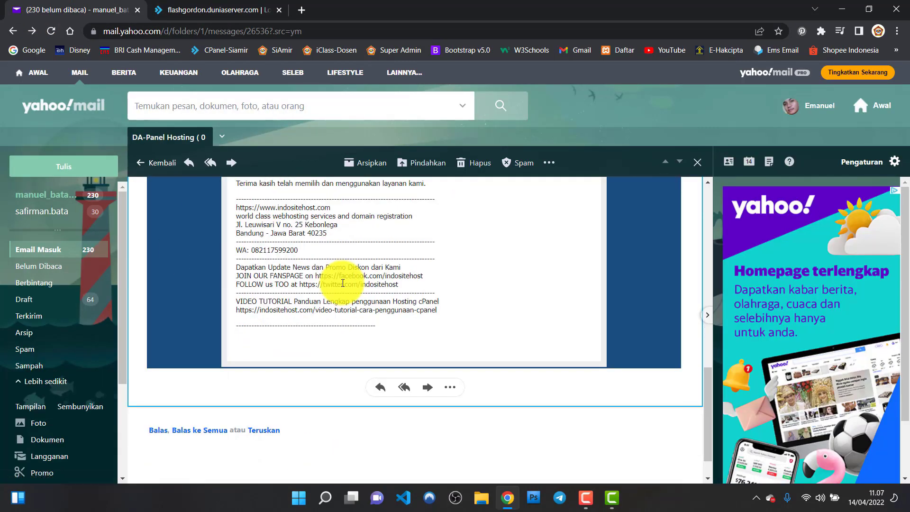
scroll(342, 283, "up", 4)
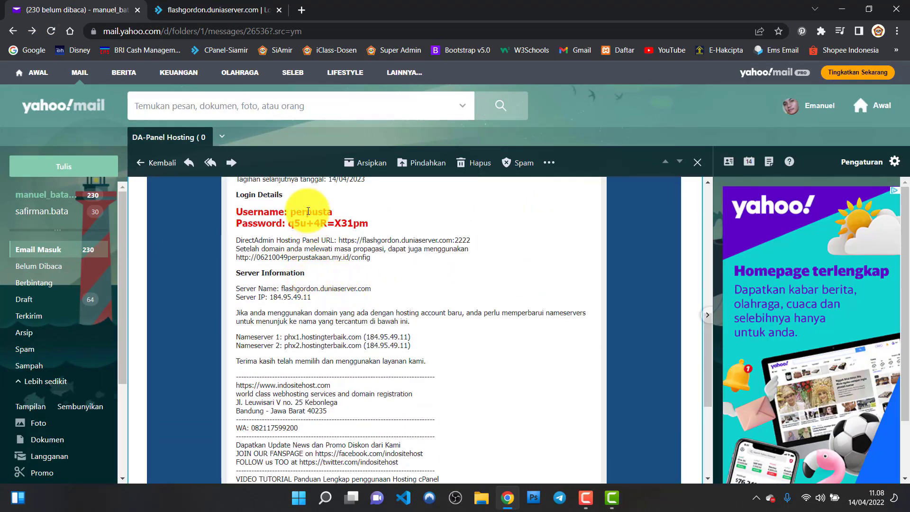
double_click(309, 211)
right_click(308, 212)
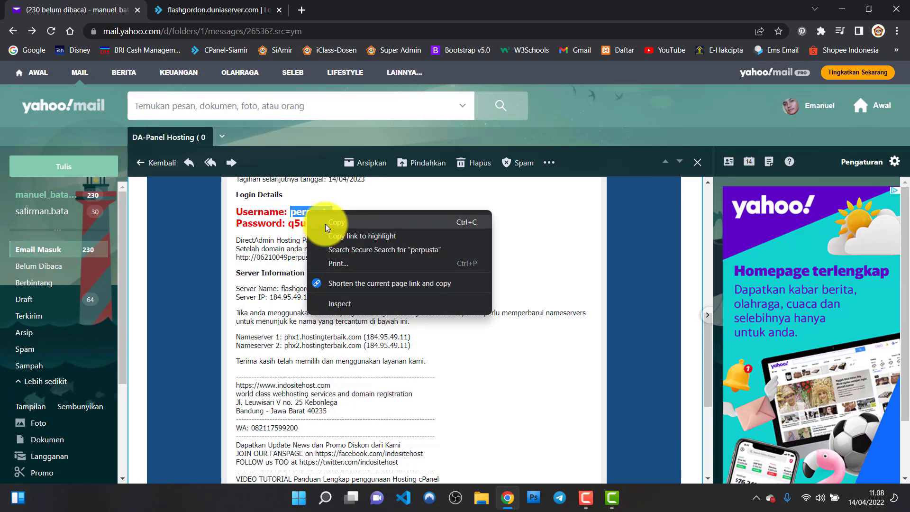
left_click(325, 222)
left_click(199, 10)
double_click(407, 242)
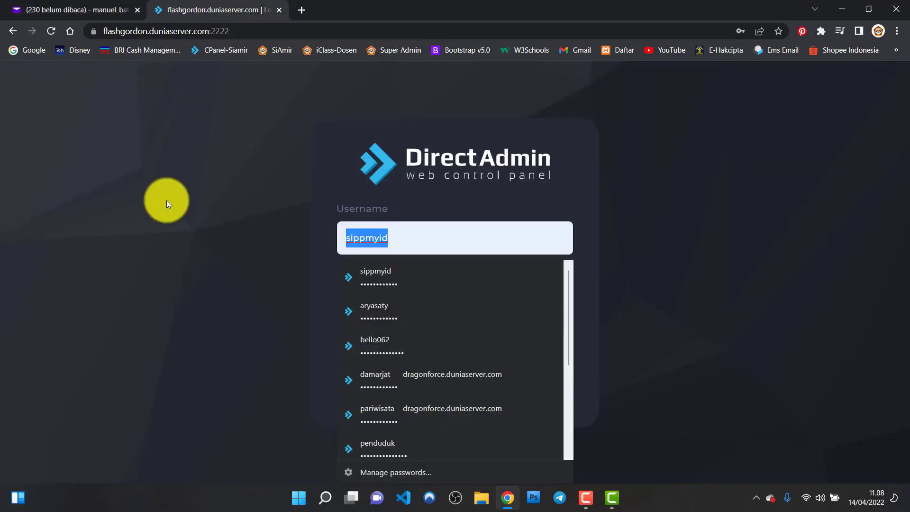
key("ctrl+v")
Replace the password field with the account password from the email and sign in.
left_click(99, 10)
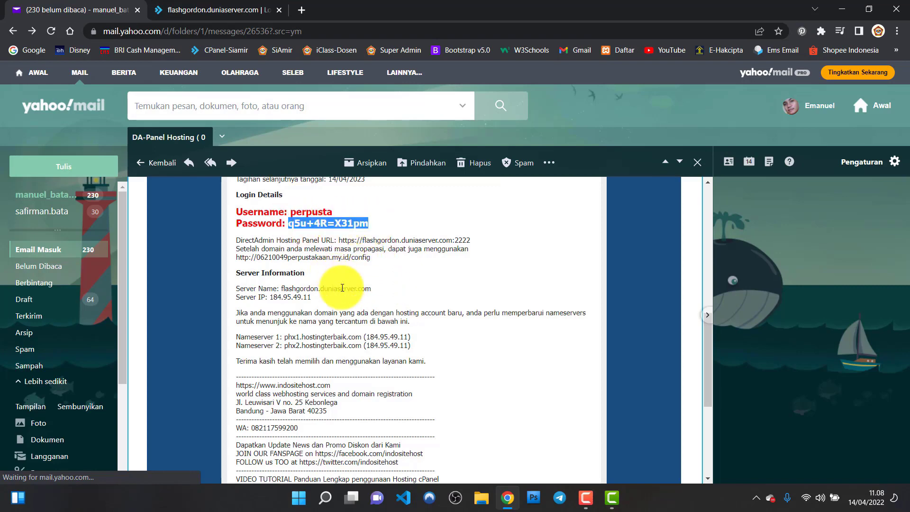
left_click(216, 10)
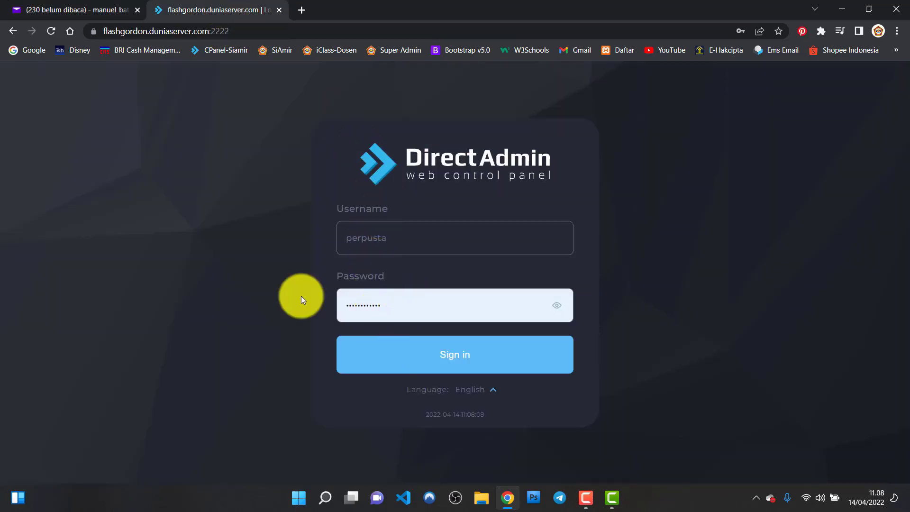
key("ctrl+a")
key("BackSpace")
key("ctrl+v")
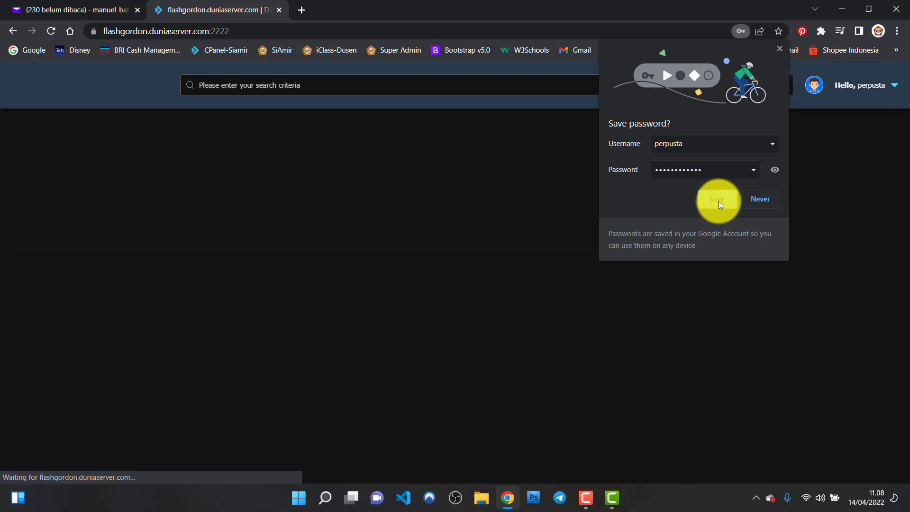
left_click(718, 200)
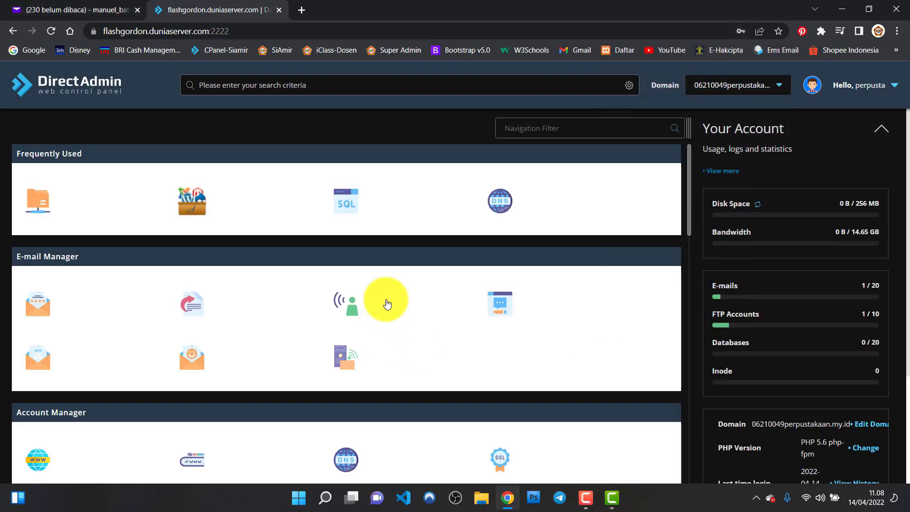
List the PHP versions available for the domain (currently 5.6 php-fpm), then start a new browser tab.
scroll(812, 317, "down", 3)
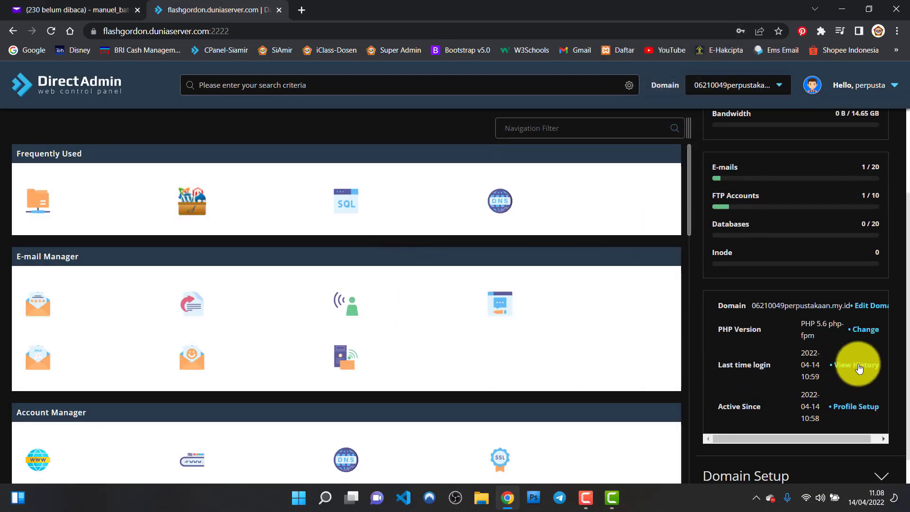
left_click(859, 334)
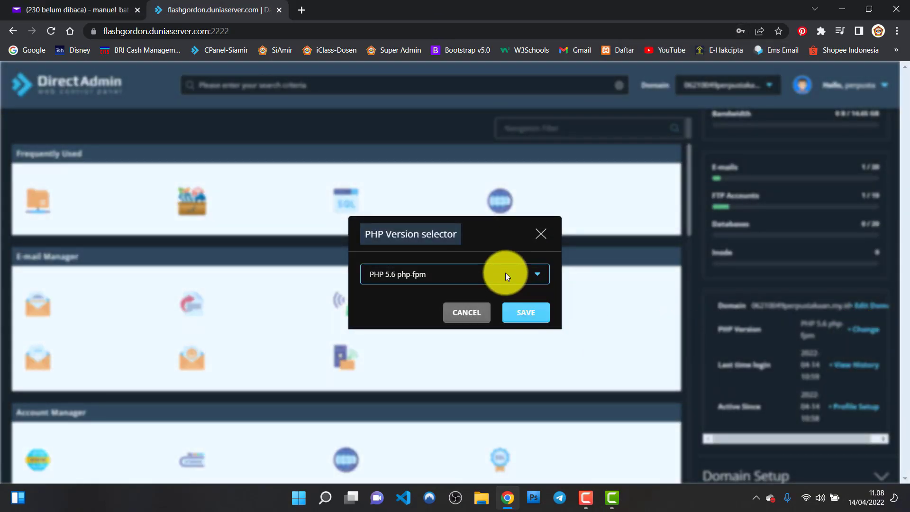
left_click(505, 273)
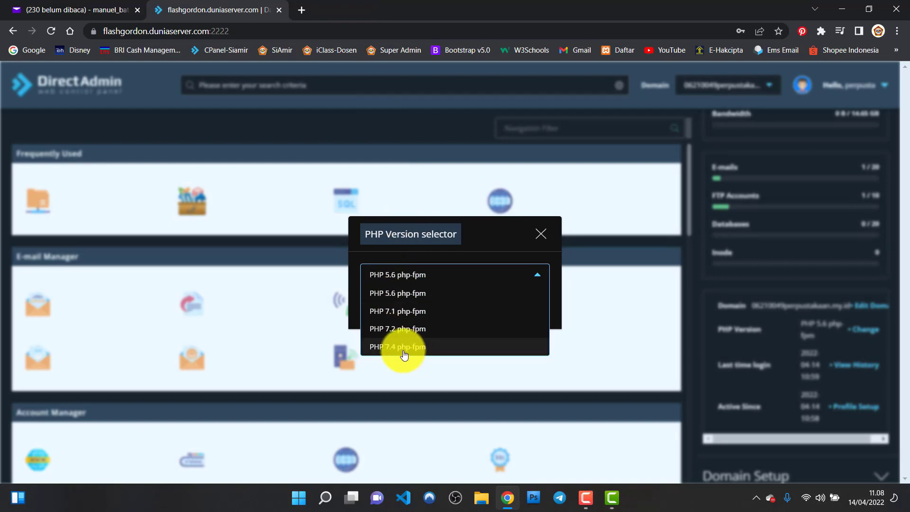
left_click(301, 10)
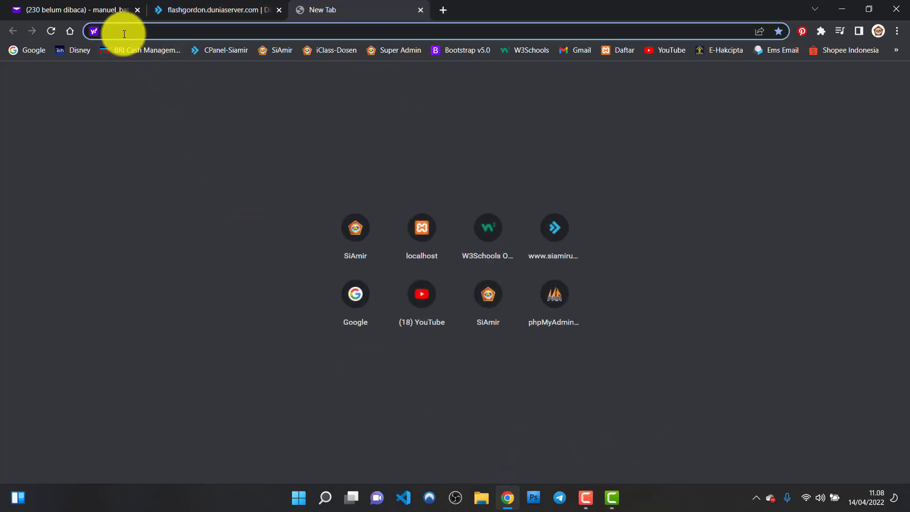
Try the local phpMyAdmin address, then launch the XAMPP Control Panel from Windows search.
type("lo")
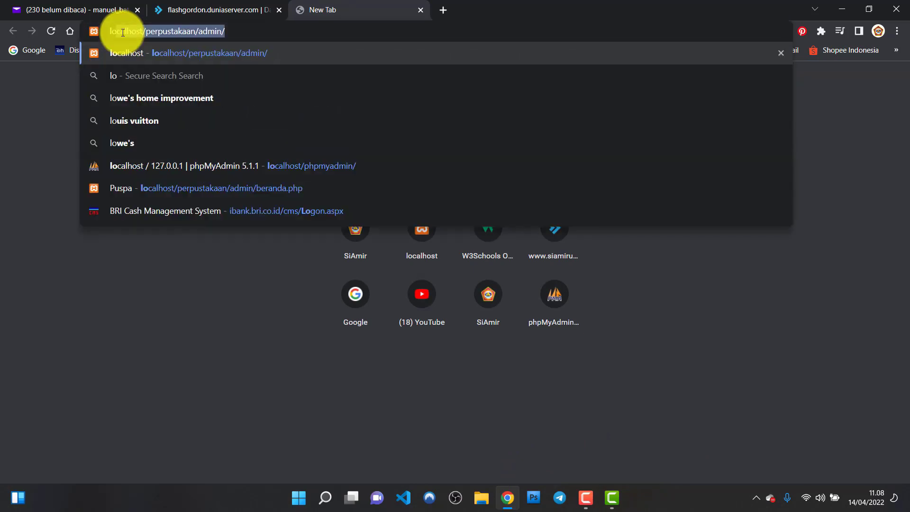
left_click(162, 170)
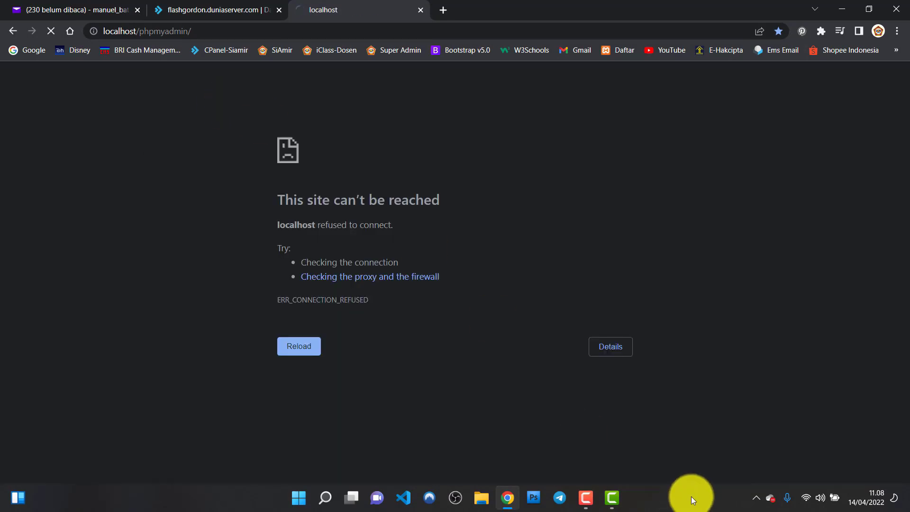
left_click(319, 506)
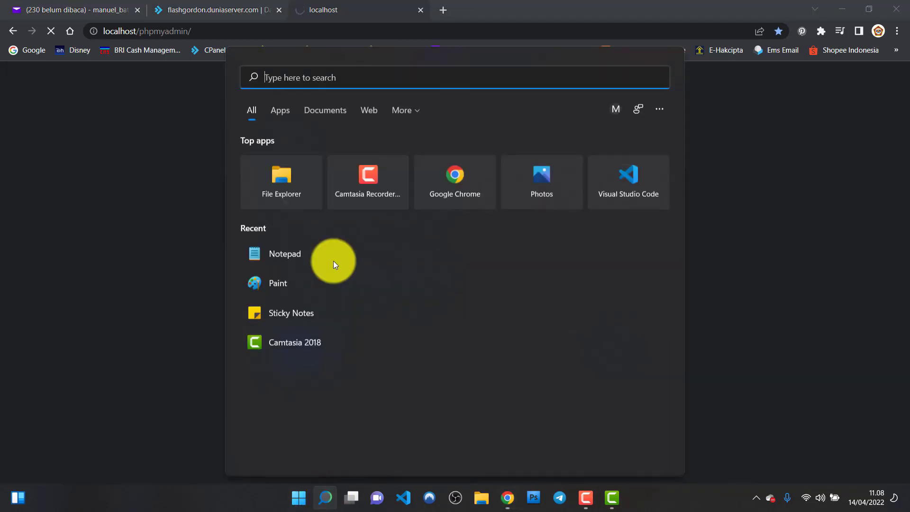
type("xamp")
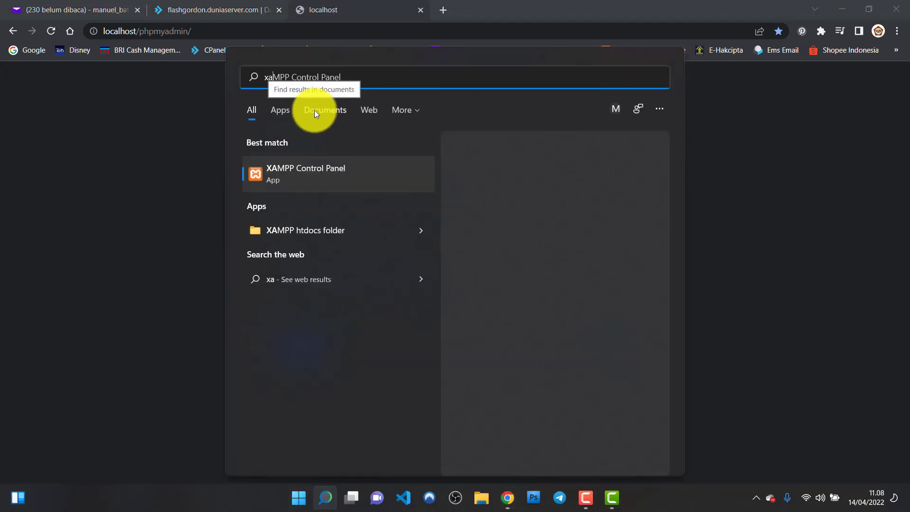
left_click(334, 178)
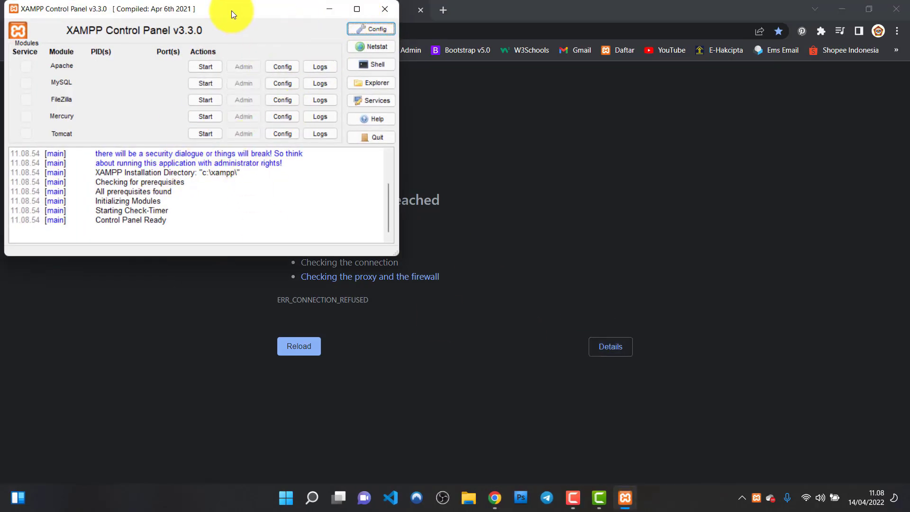
left_click_drag(232, 12, 581, 236)
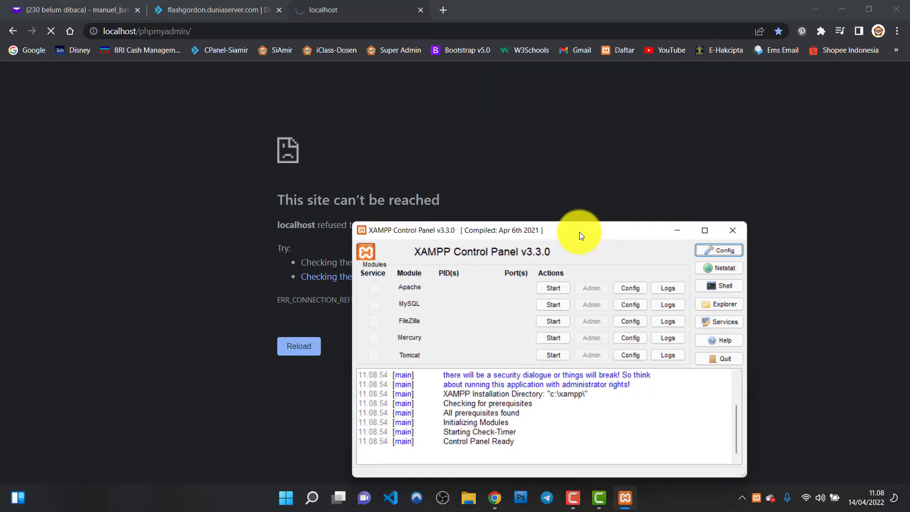
Start Apache and MySQL and open the local phpMyAdmin home page showing PHP 7.4.27.
left_click(551, 288)
left_click(550, 303)
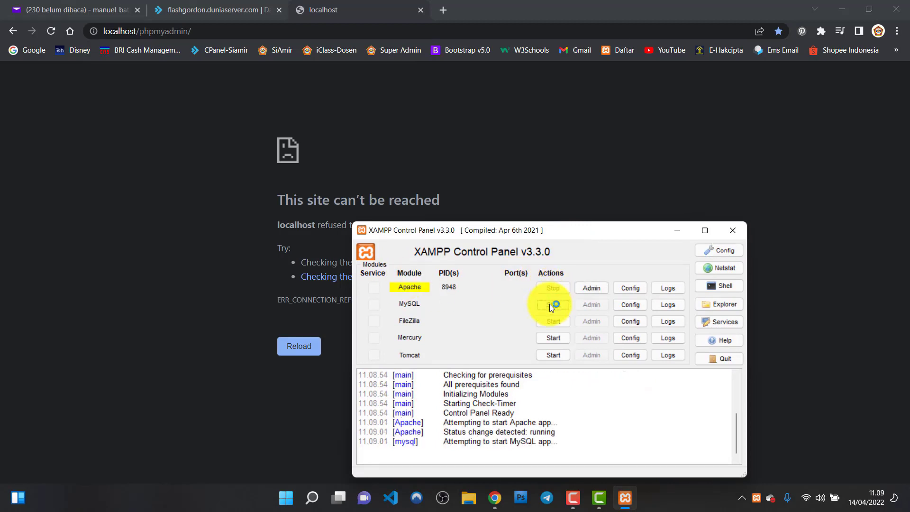
left_click(594, 308)
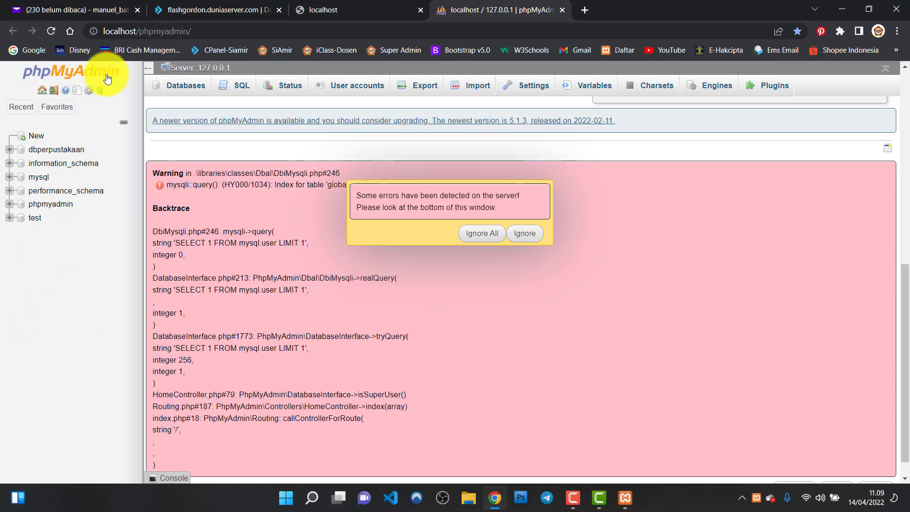
left_click(43, 91)
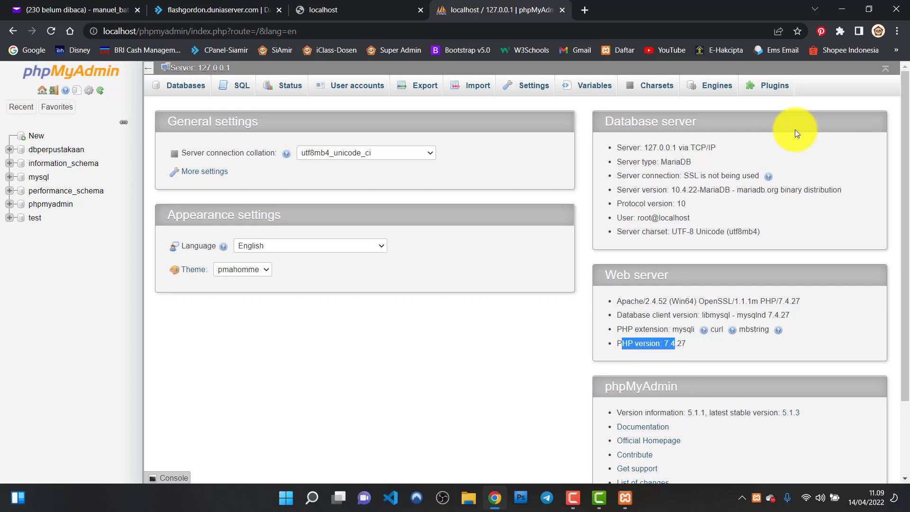
Switch the domain's PHP version from 5.6 to PHP 7.4 php-fpm and save it.
left_click(234, 9)
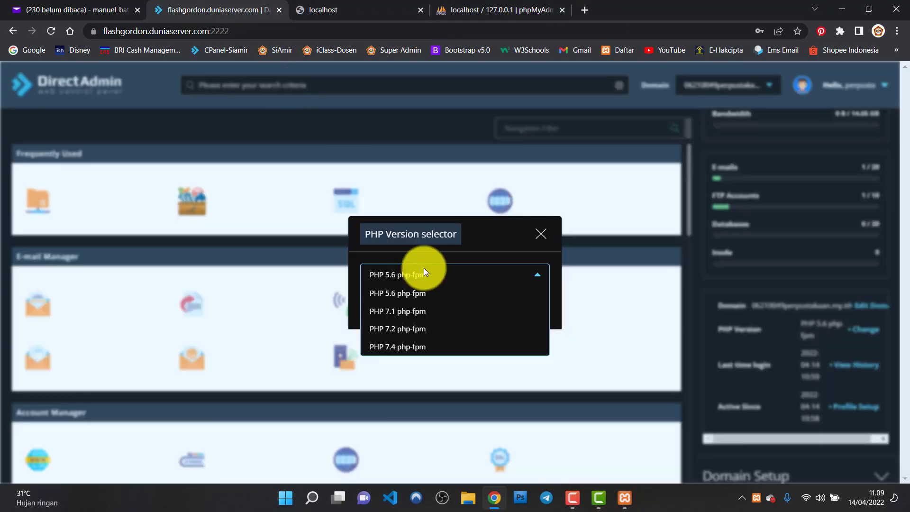
left_click(413, 346)
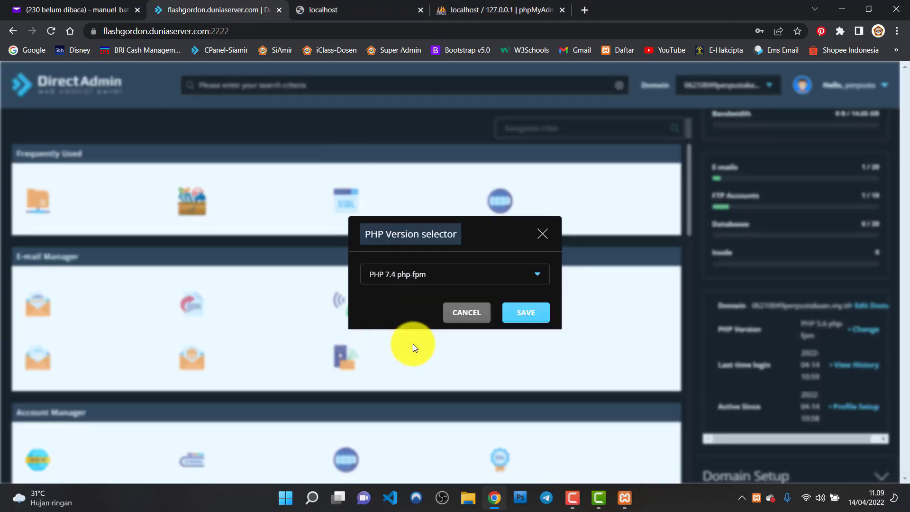
left_click(531, 314)
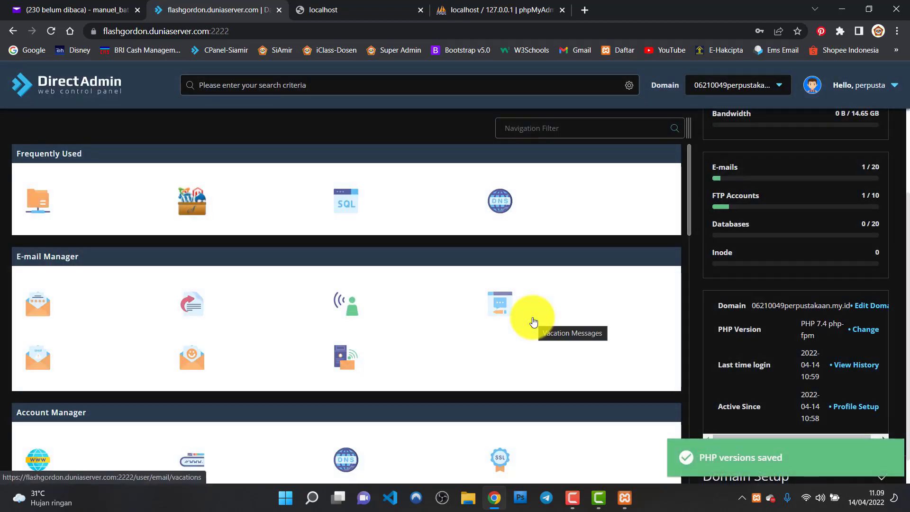
scroll(808, 342, "up", 3)
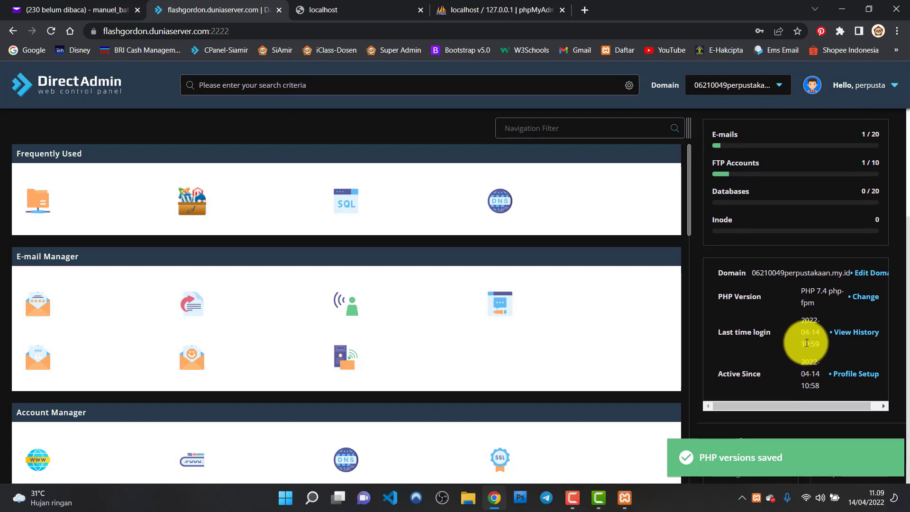
scroll(807, 342, "down", 3)
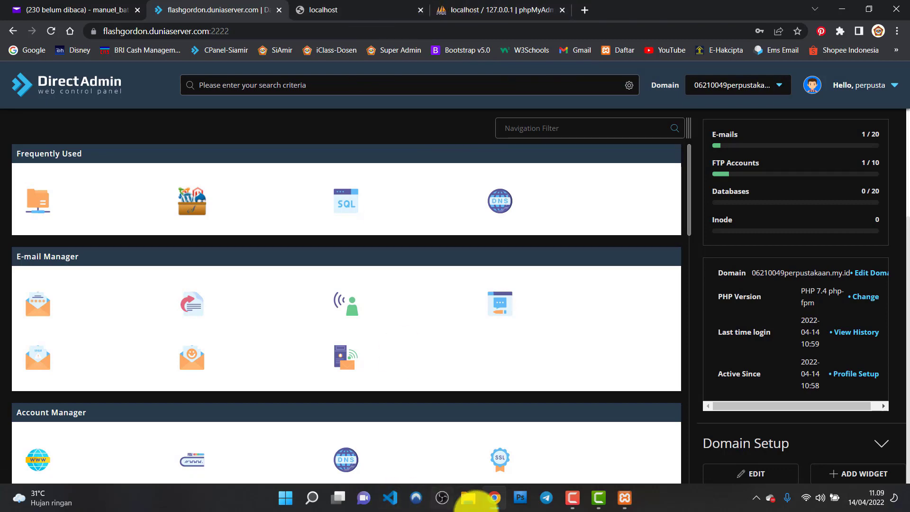
left_click(469, 498)
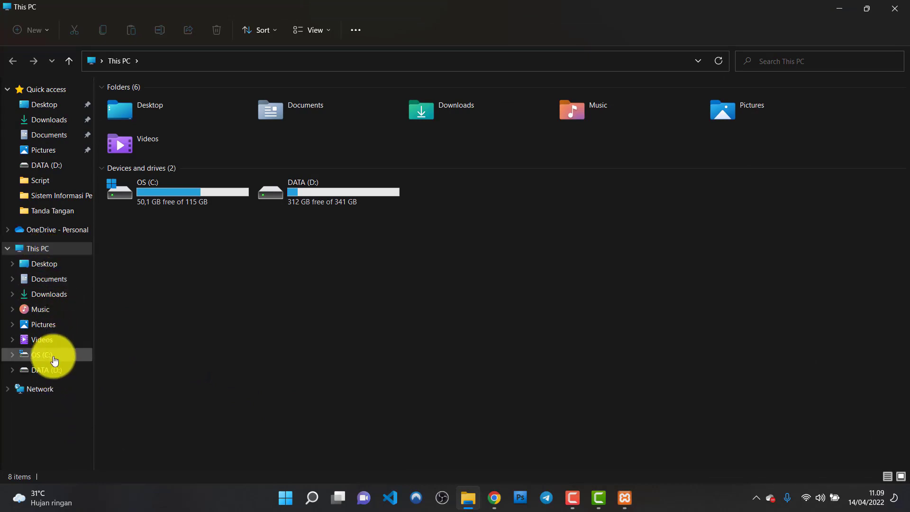
Compress the perpustakaan folder in C:\xampp\htdocs into perpustakaan (2).zip, keeping the default name.
left_click(53, 360)
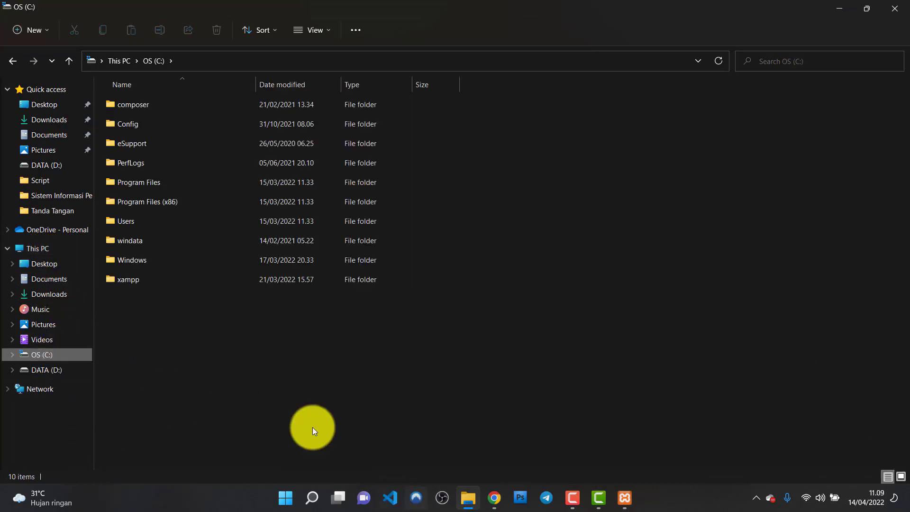
double_click(149, 280)
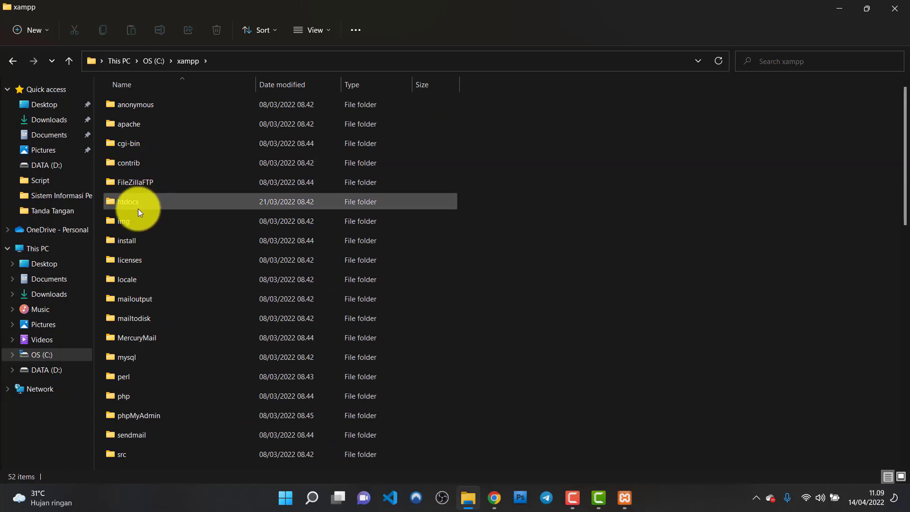
double_click(138, 208)
right_click(143, 146)
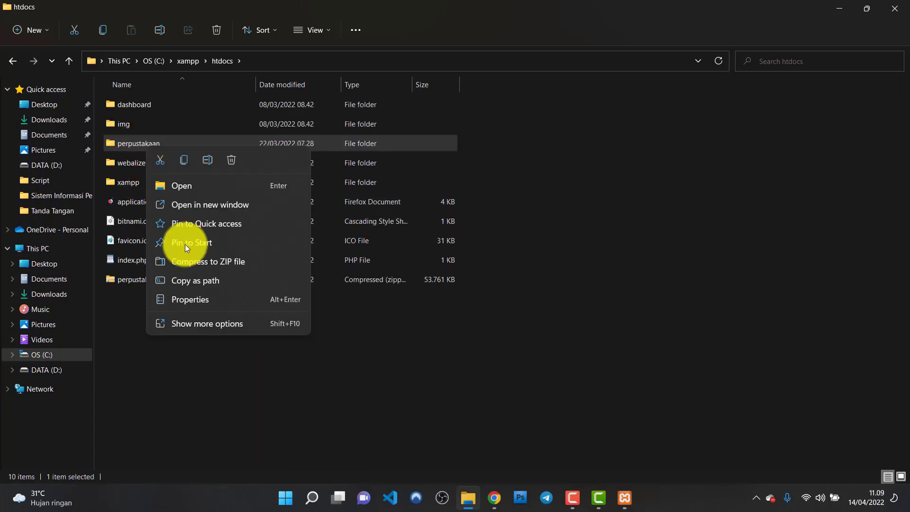
left_click(210, 265)
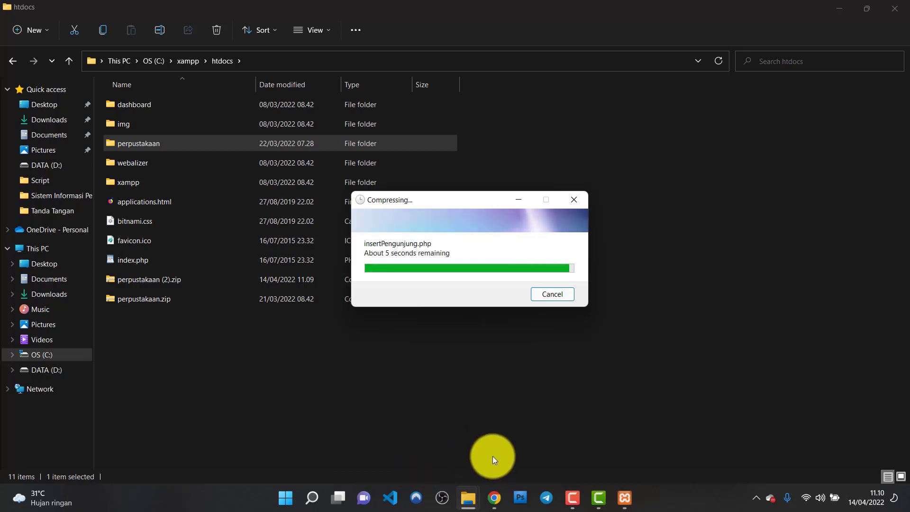
left_click(468, 399)
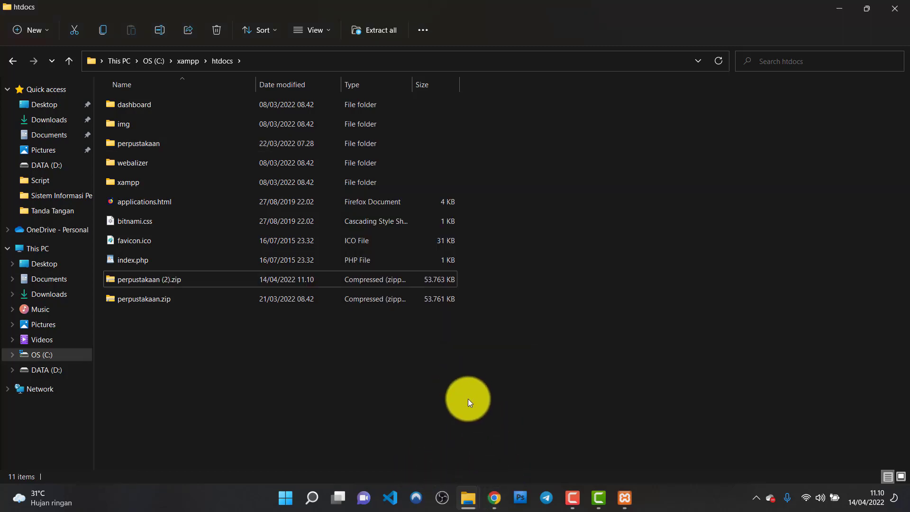
Compare the new perpustakaan (2).zip with the older perpustakaan.zip in htdocs.
left_click(170, 290)
left_click(175, 298)
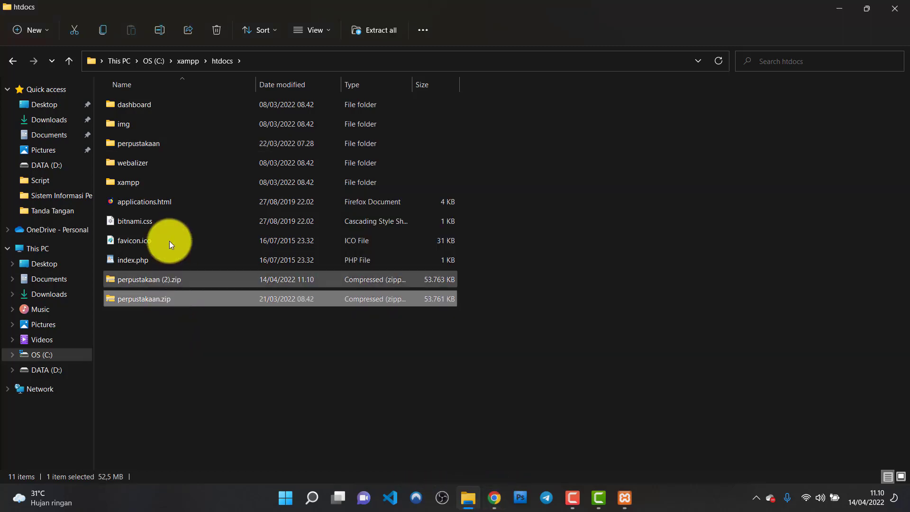
left_click(160, 282)
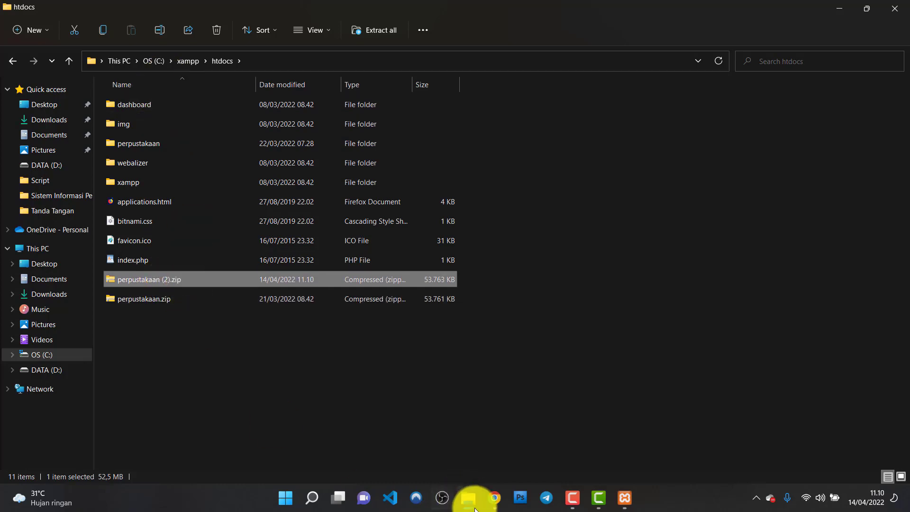
left_click(494, 498)
In File Manager, delete cgi-bin and index.html from the domain's public_html folder.
left_click(27, 208)
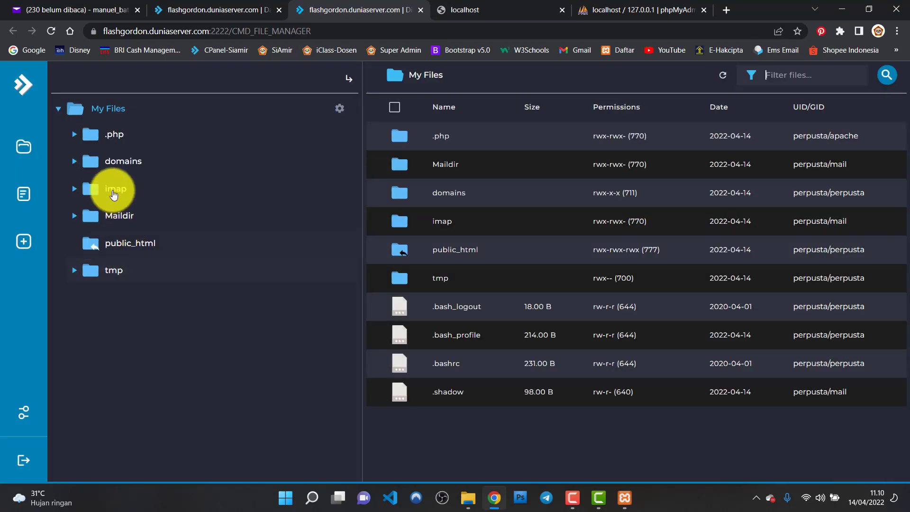
left_click(162, 246)
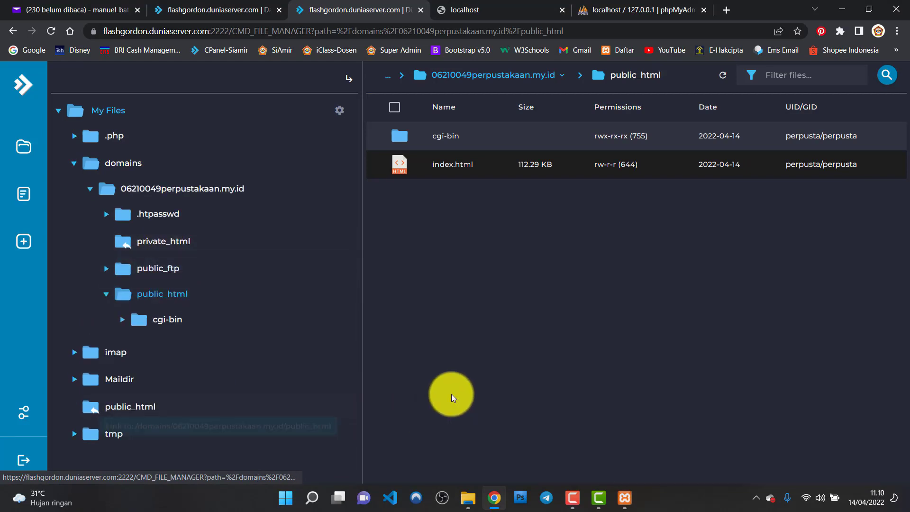
left_click(394, 108)
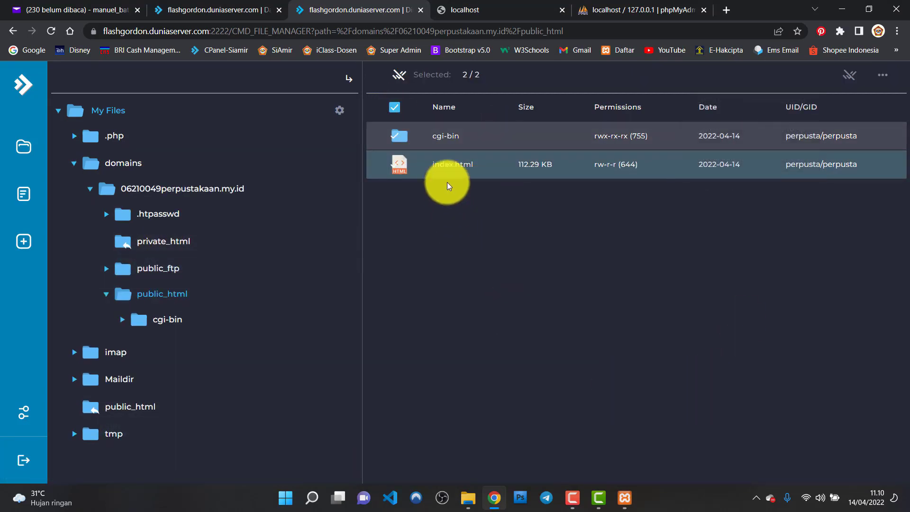
right_click(451, 166)
left_click(480, 268)
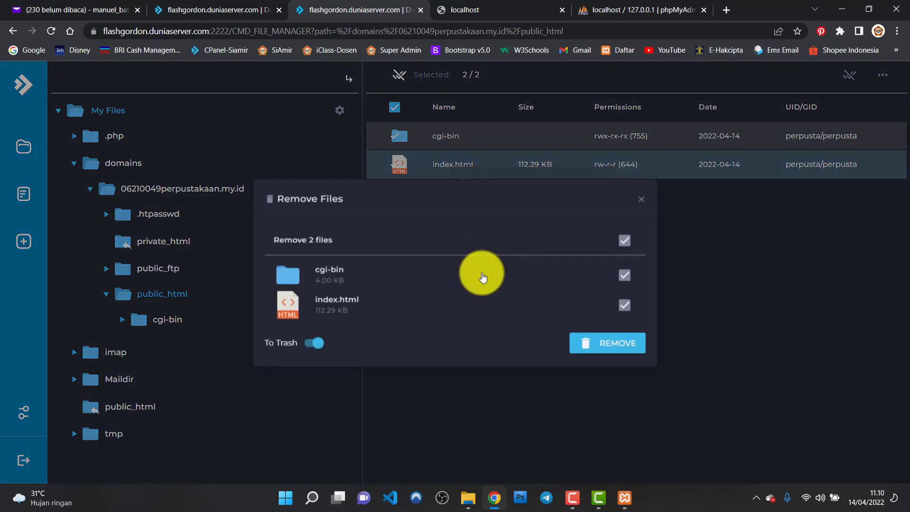
left_click(601, 352)
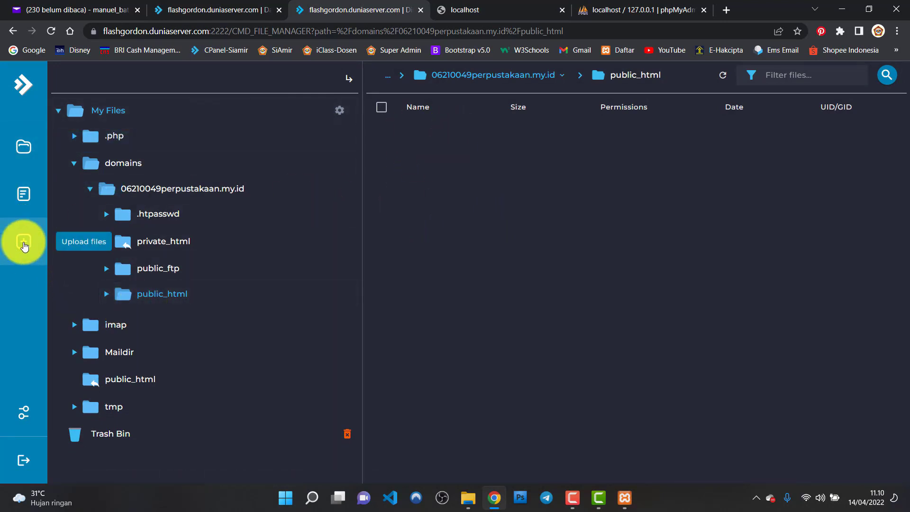
Start a file upload to public_html and browse to C:\xampp\htdocs.
left_click(22, 243)
left_click(387, 306)
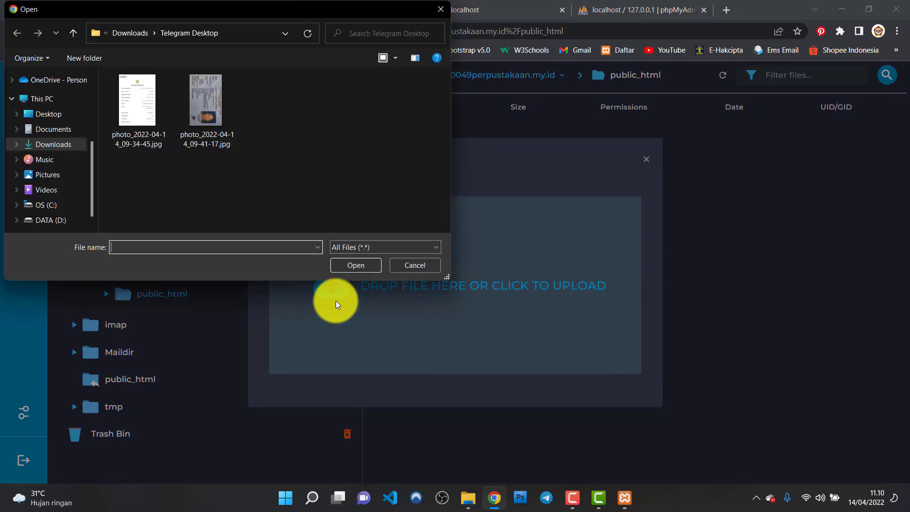
scroll(53, 207, "down", 1)
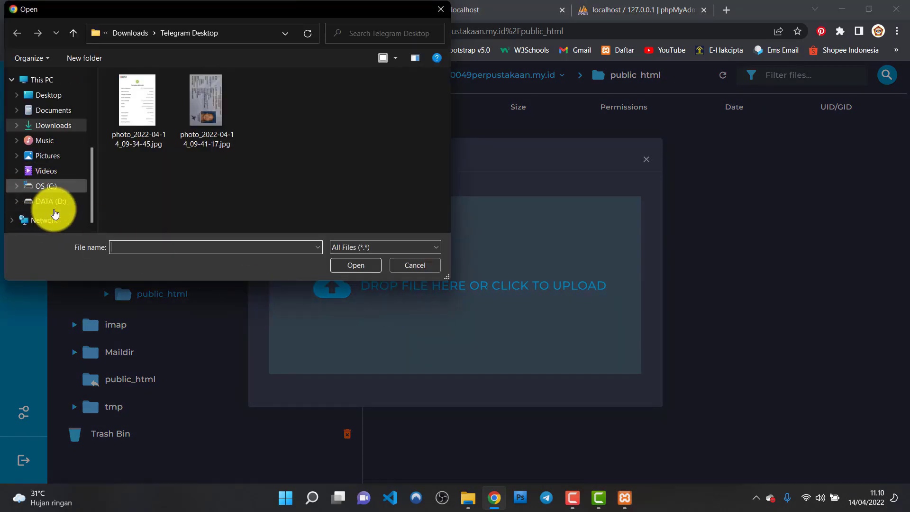
scroll(57, 206, "up", 7)
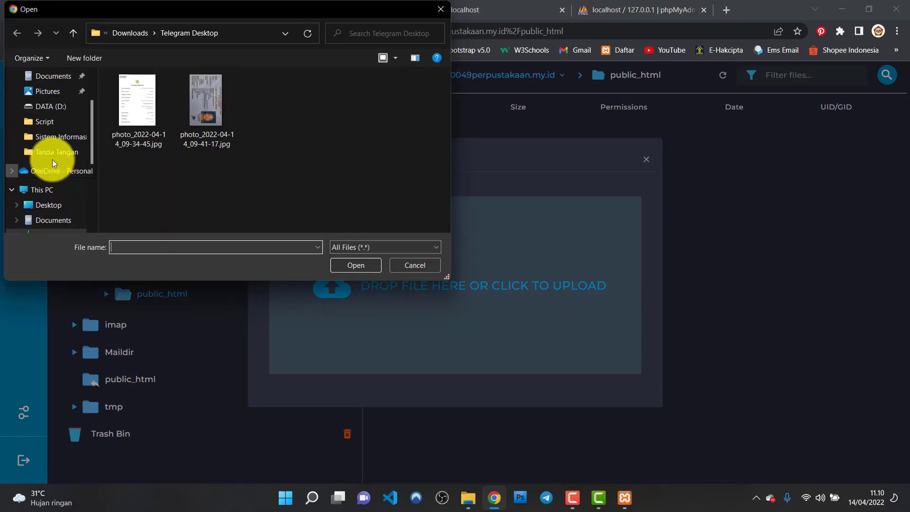
scroll(52, 132, "down", 6)
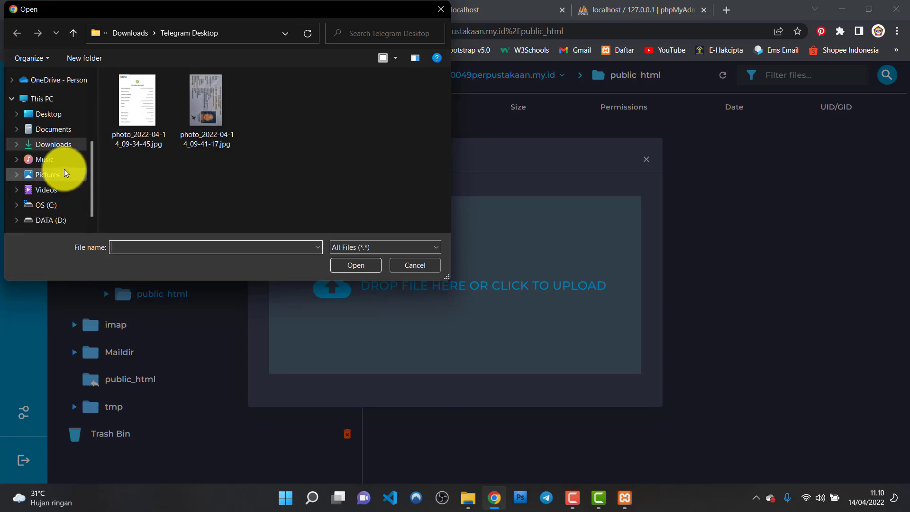
left_click(73, 207)
scroll(148, 199, "down", 1)
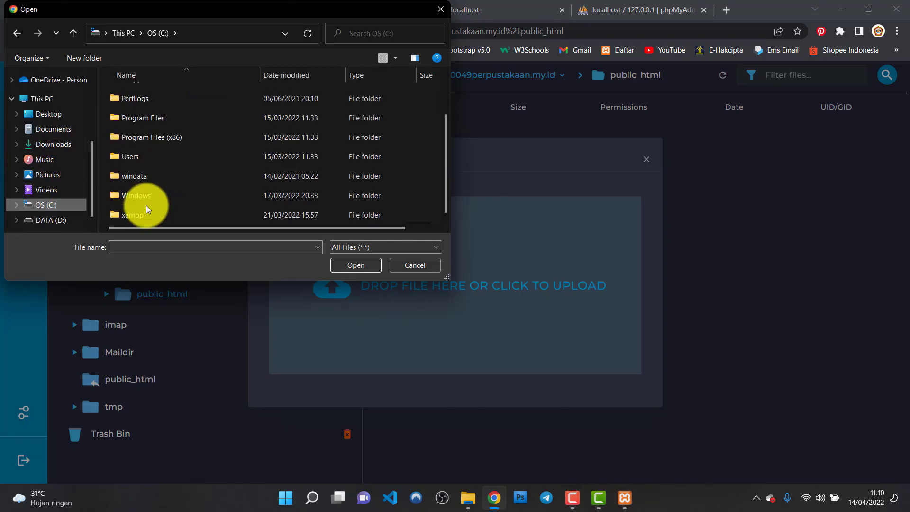
double_click(149, 216)
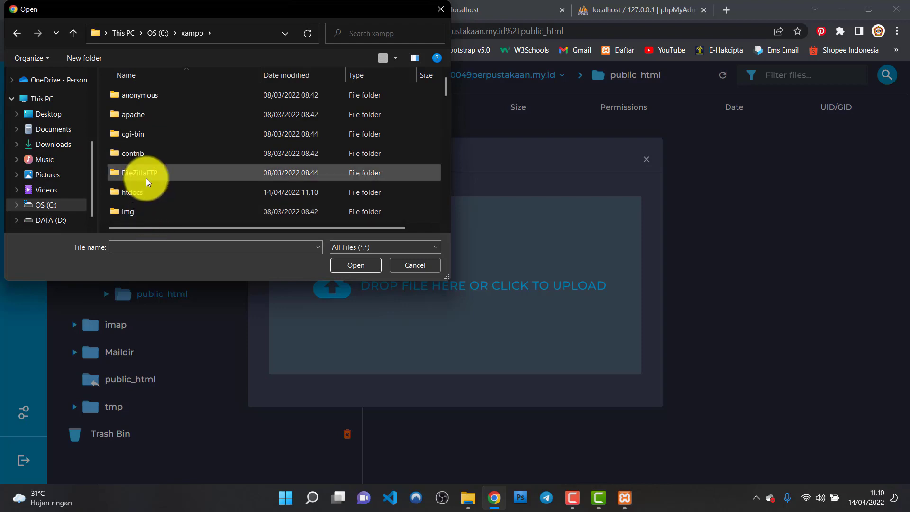
double_click(153, 191)
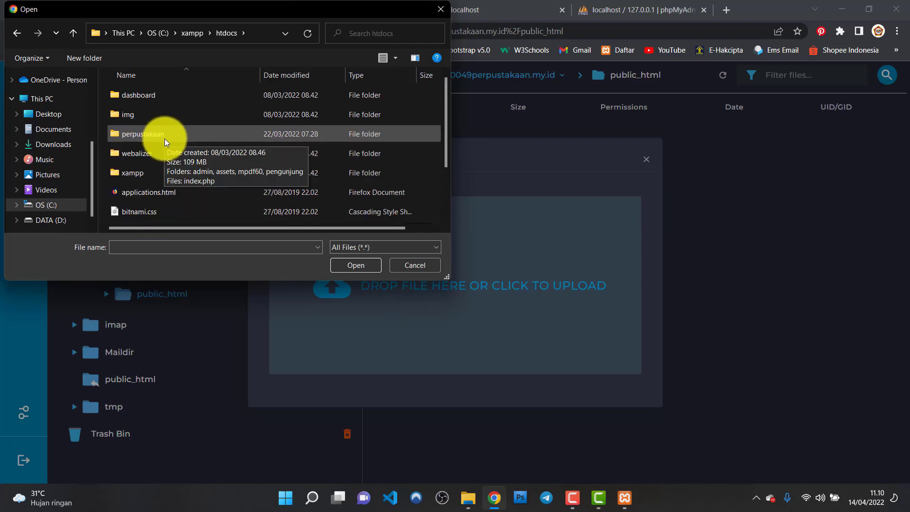
Upload perpustakaan (2).zip to public_html and clear the finished upload list.
scroll(164, 138, "down", 1)
left_click(178, 196)
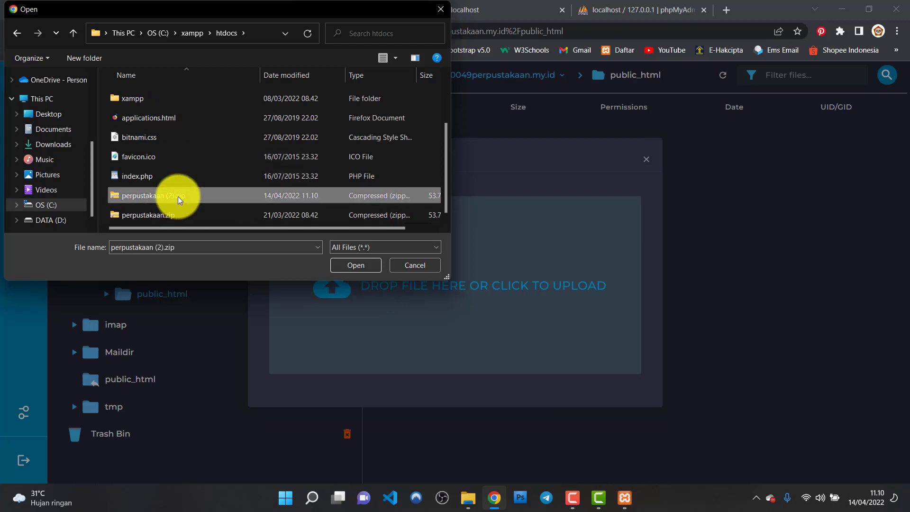
left_click(335, 265)
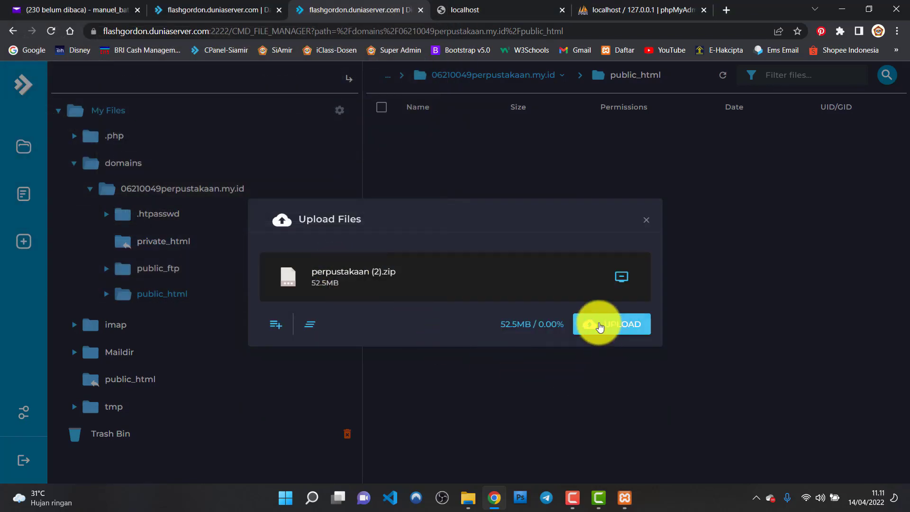
left_click(599, 326)
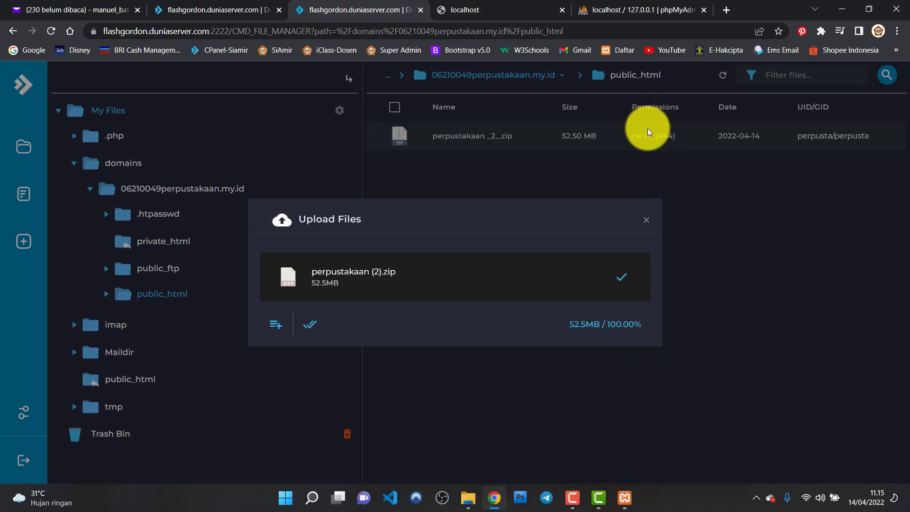
left_click(309, 324)
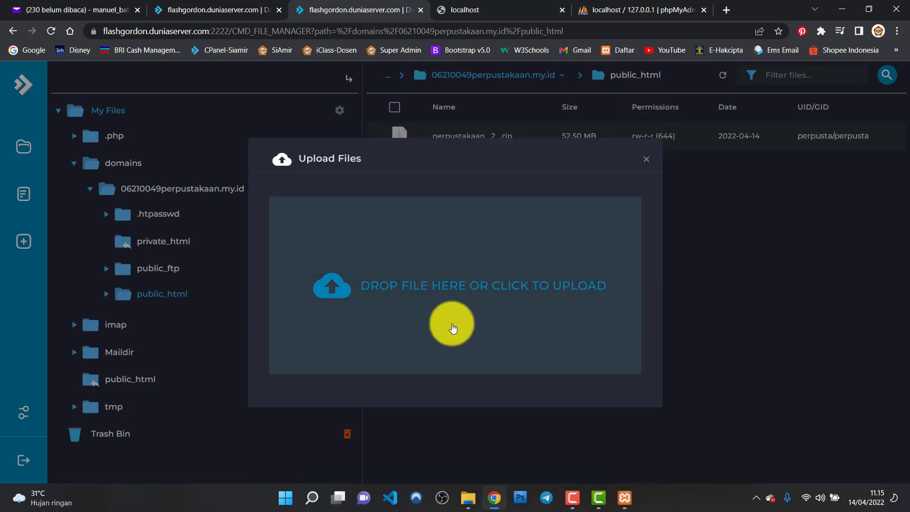
Extract the uploaded perpustakaan_2_.zip archive in public_html.
left_click(718, 226)
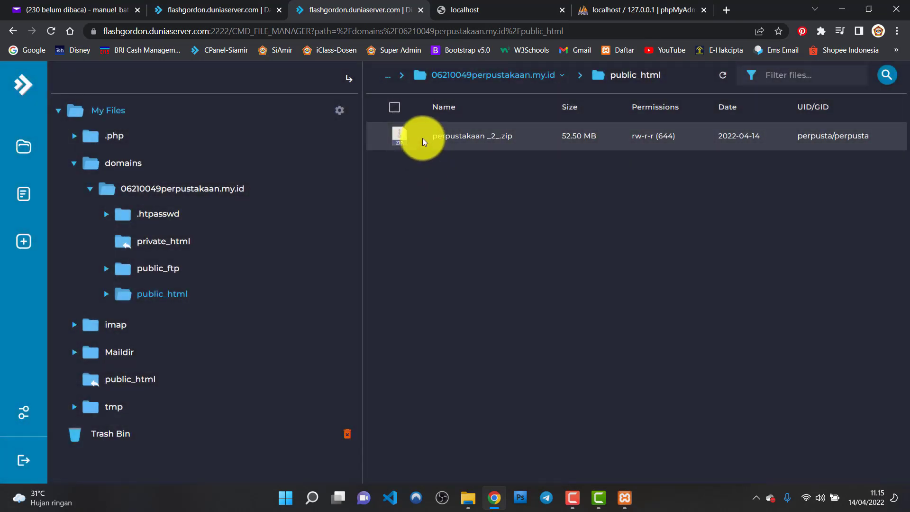
left_click(421, 138)
right_click(421, 138)
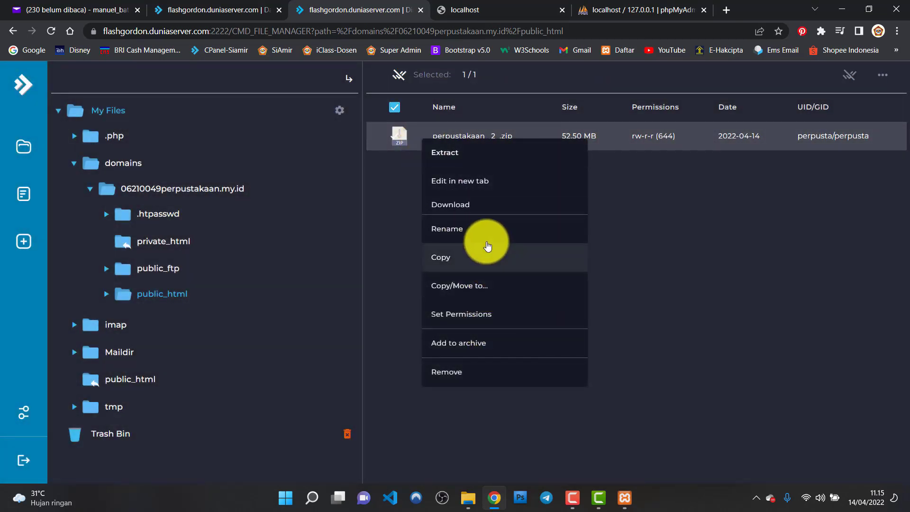
left_click(455, 150)
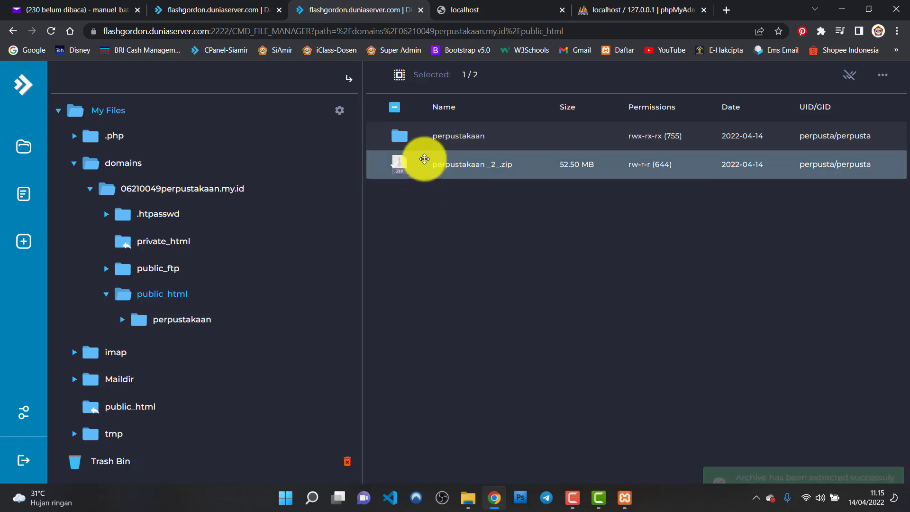
Remove the zip to the trash and open the extracted perpustakaan folder.
right_click(425, 166)
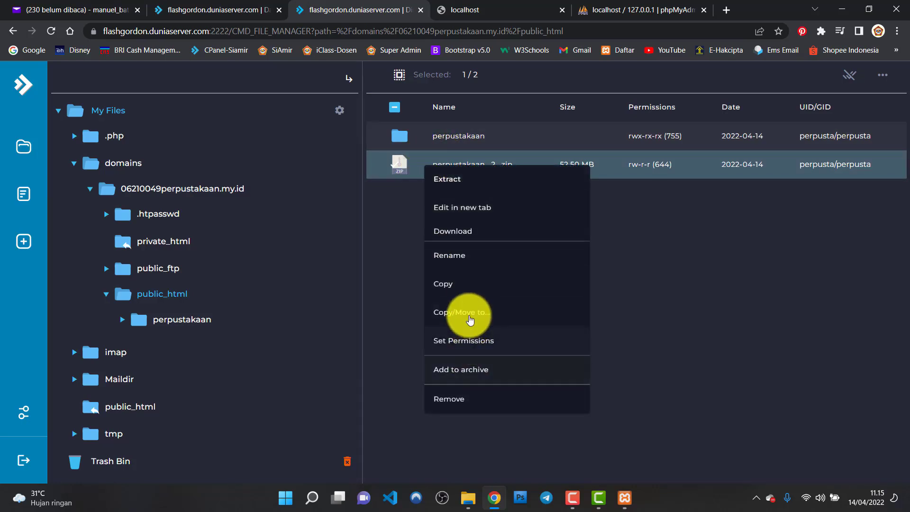
left_click(488, 399)
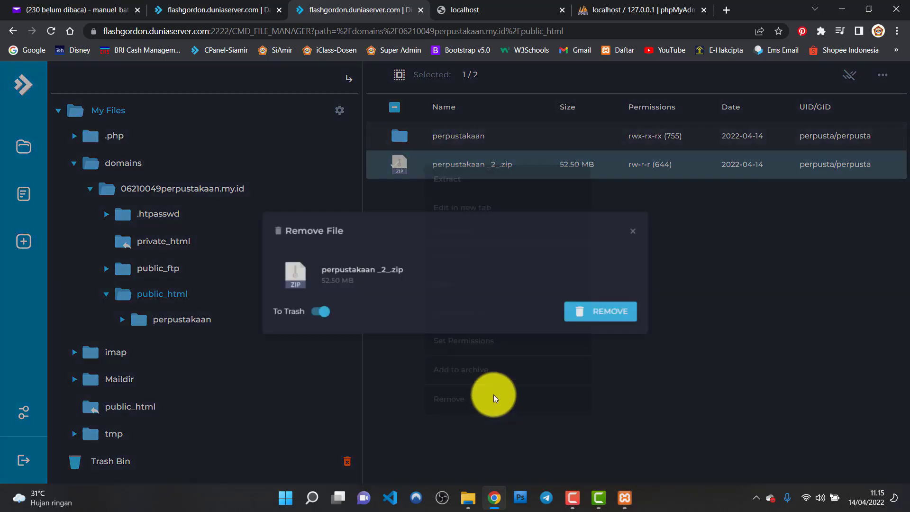
left_click(611, 315)
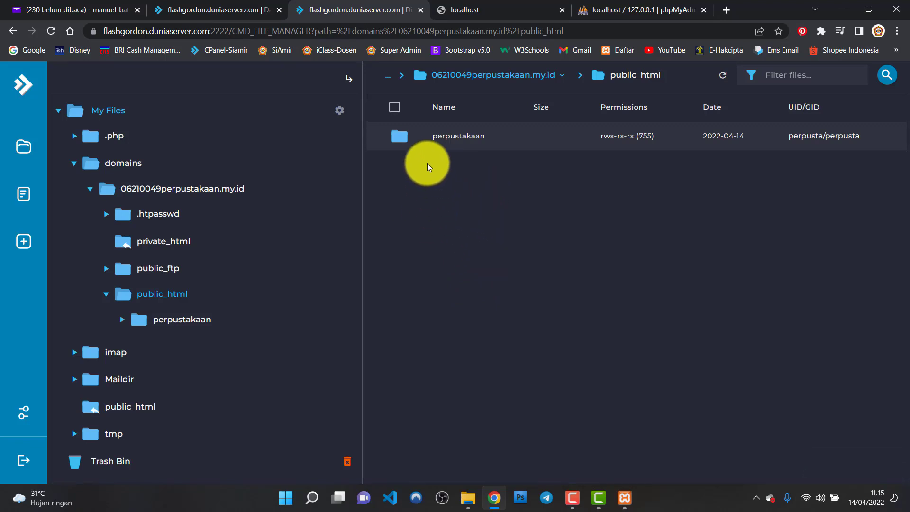
double_click(420, 132)
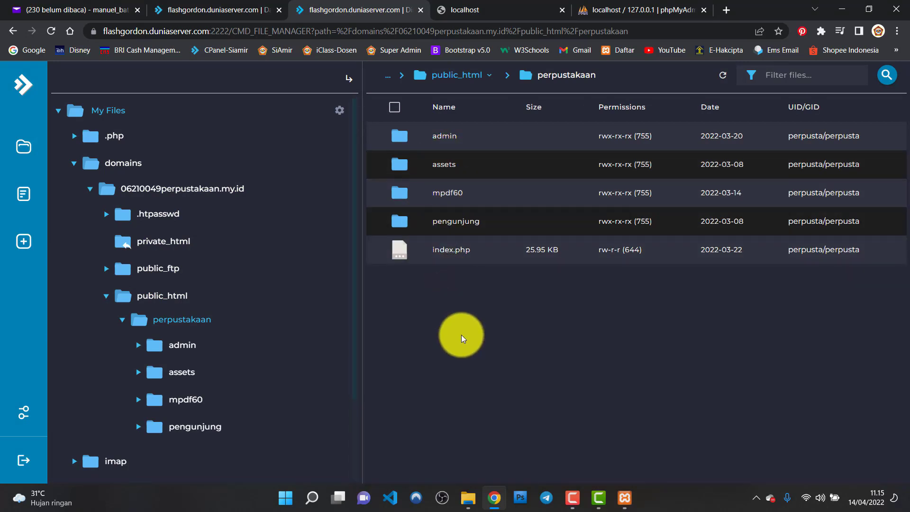
Close the localhost tab and open MySQL Management's Create New Database form from the dashboard.
left_click(15, 31)
left_click(178, 9)
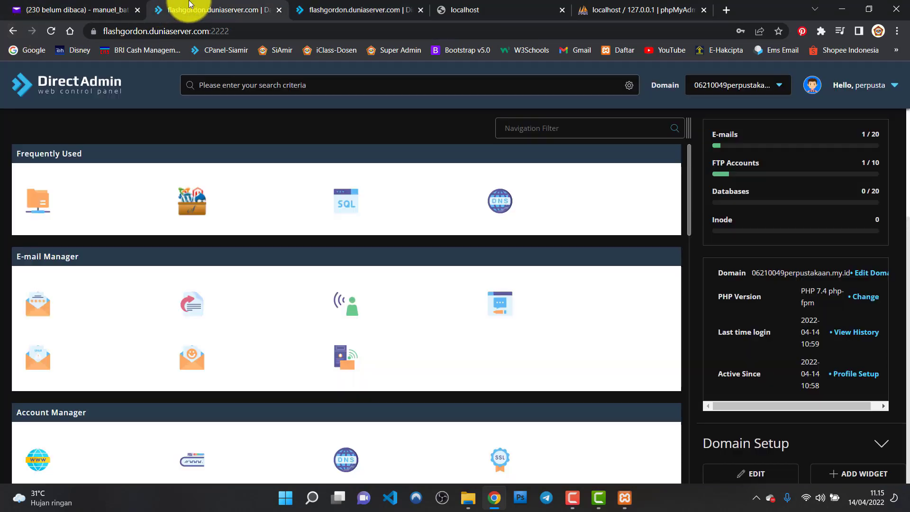
left_click(562, 10)
scroll(51, 215, "down", 6)
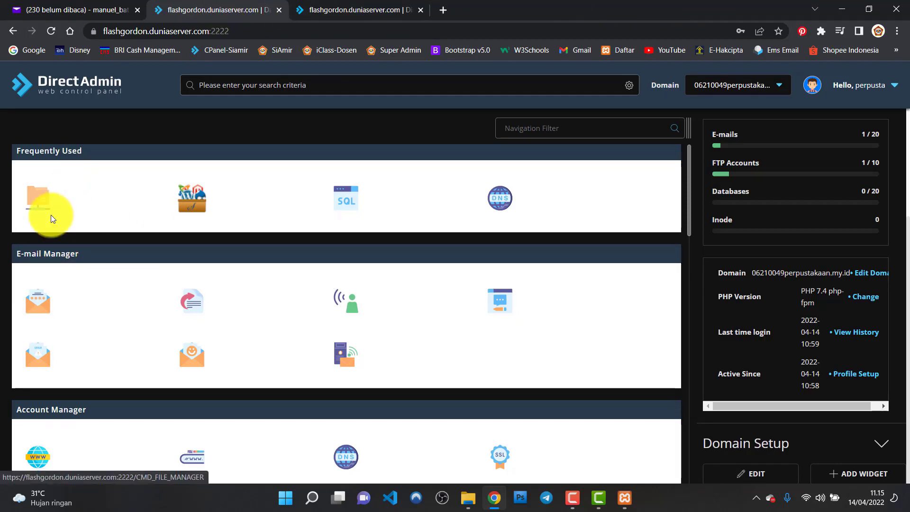
scroll(50, 217, "up", 6)
scroll(61, 248, "down", 4)
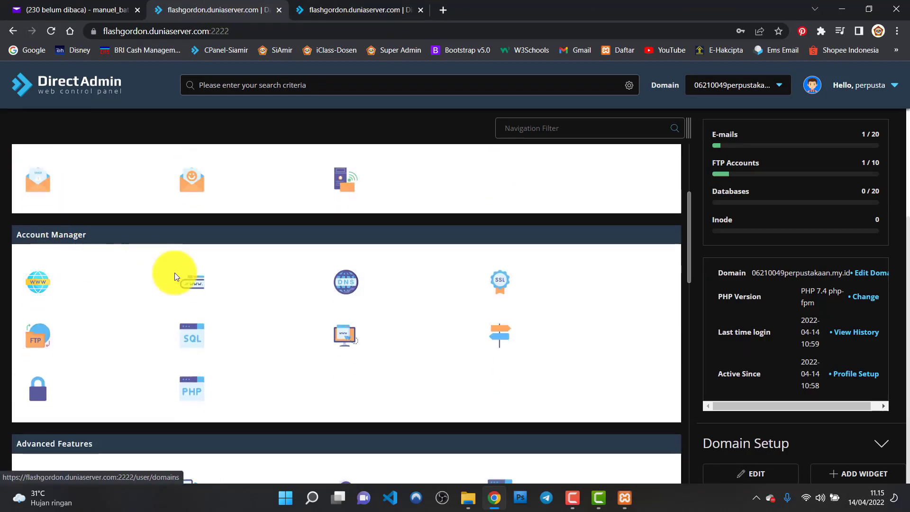
scroll(175, 271, "up", 4)
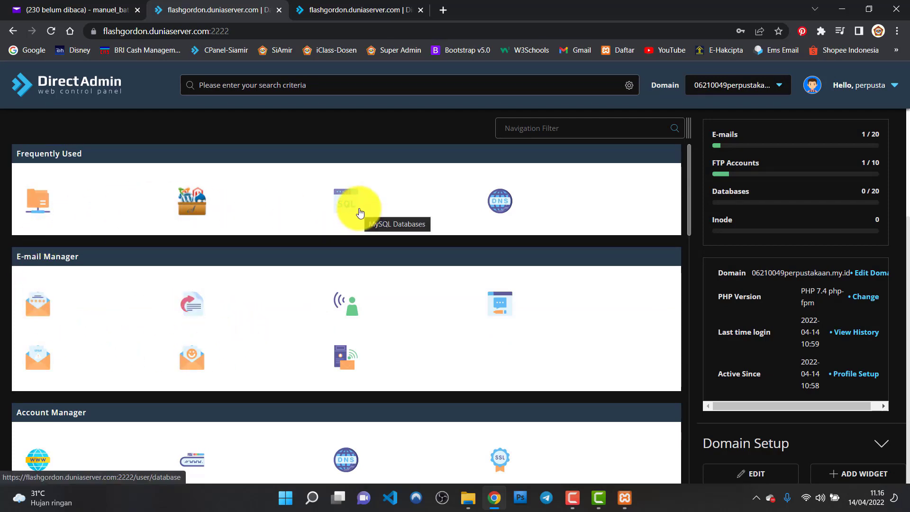
left_click(356, 208)
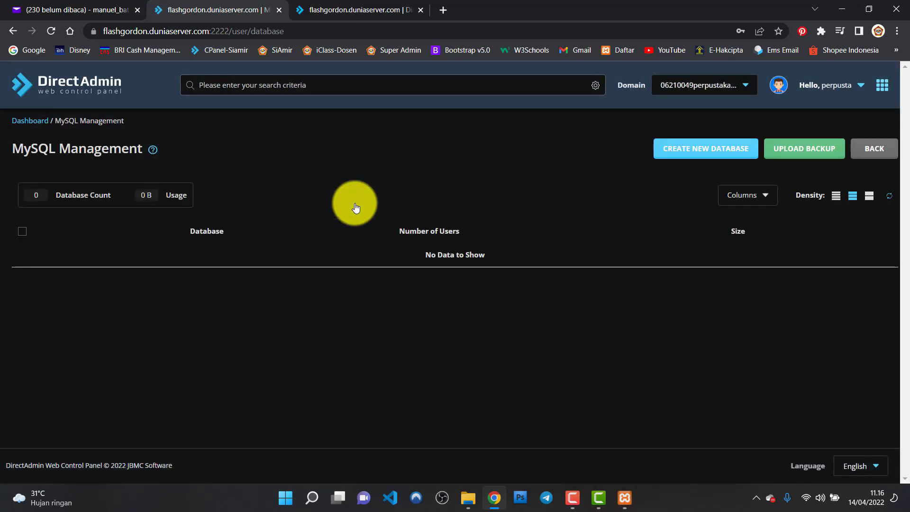
left_click(732, 148)
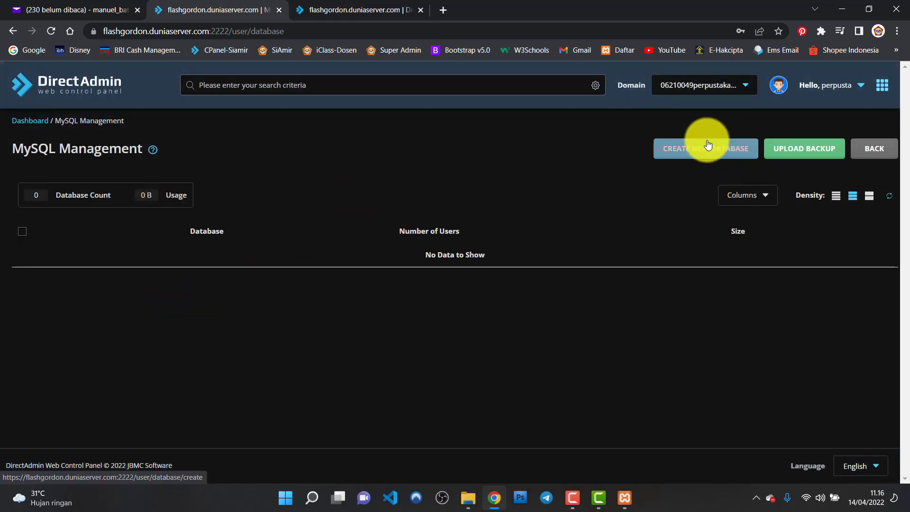
Enter perpustakaan as the new database name.
left_click(423, 195)
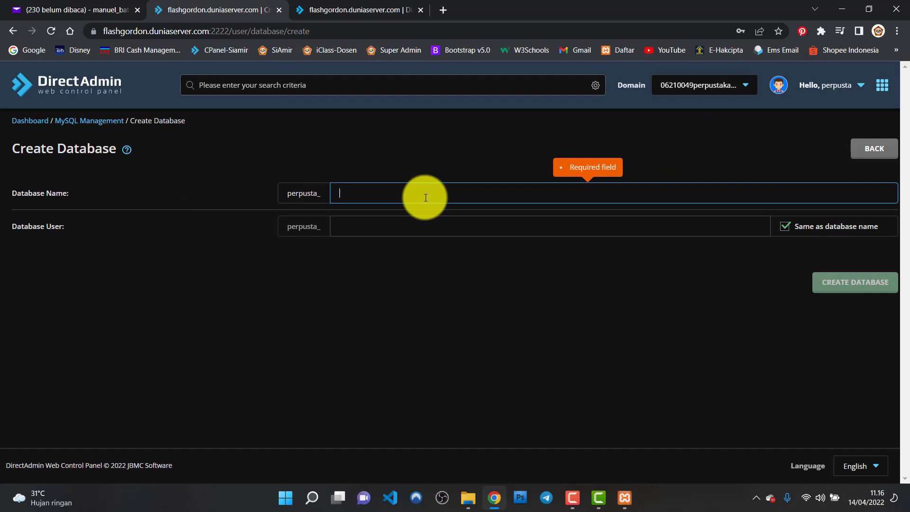
type("perpustakaan")
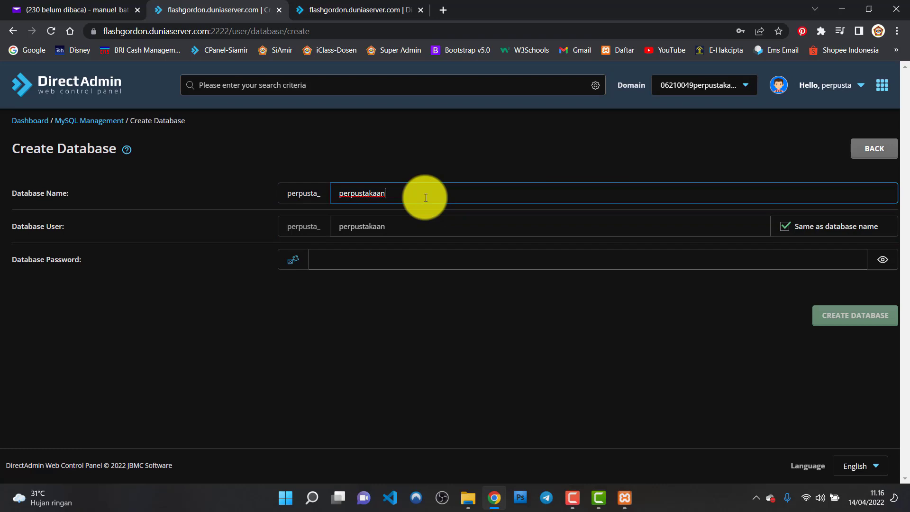
left_click_drag(426, 197, 313, 198)
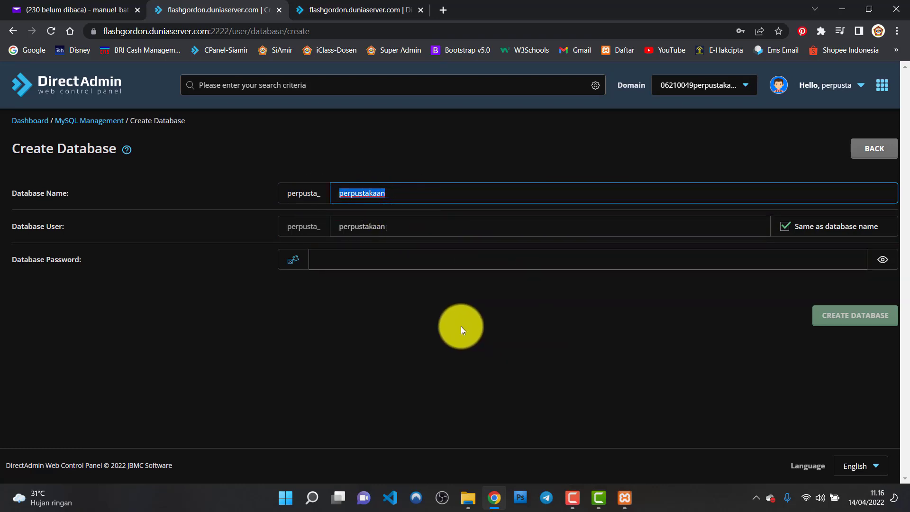
left_click(463, 330)
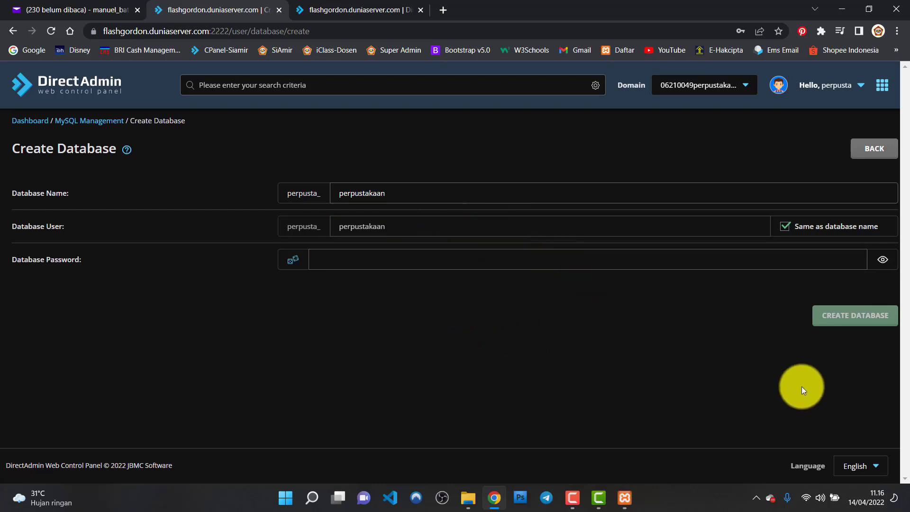
Generate a random password, reveal and copy it, then create database perpusta_perpustakaan.
left_click(830, 262)
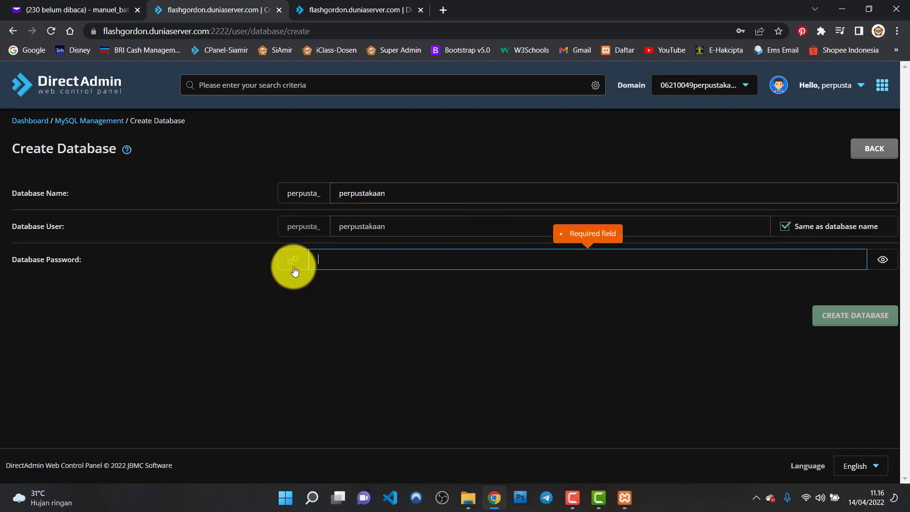
left_click(294, 265)
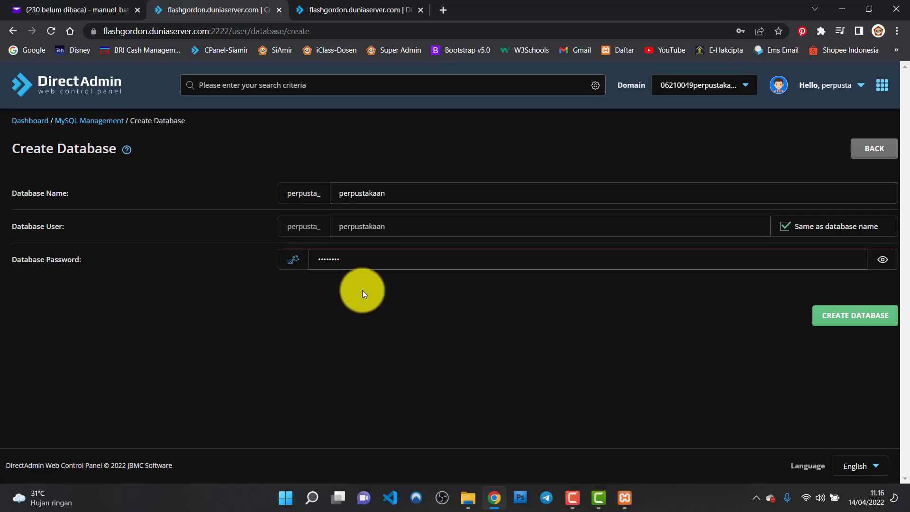
double_click(341, 260)
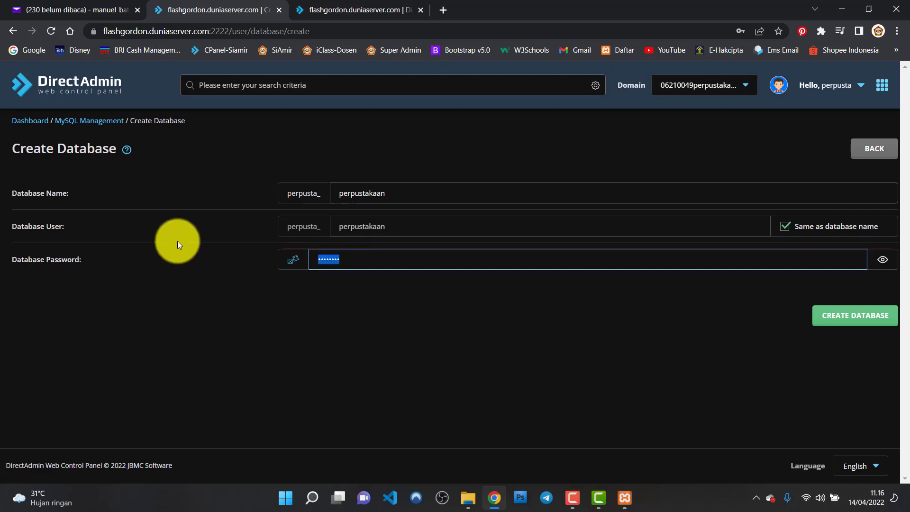
left_click(880, 264)
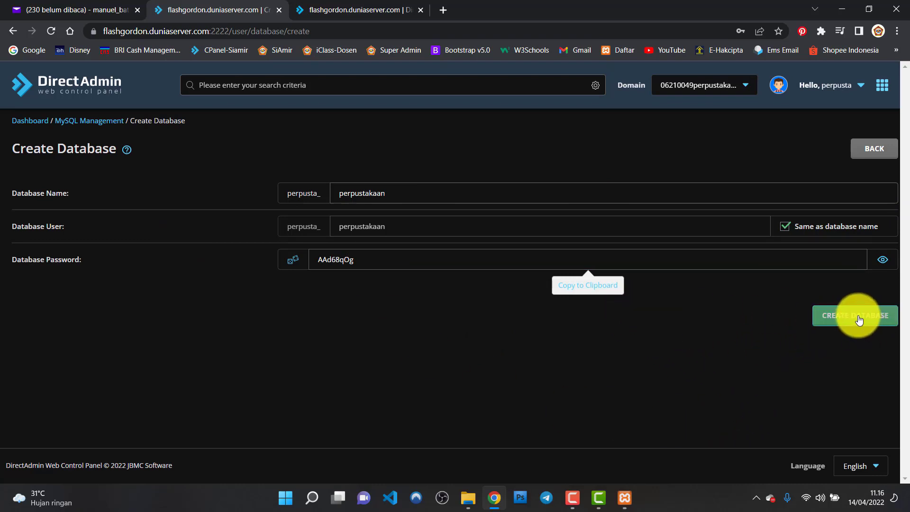
left_click_drag(392, 268, 275, 248)
right_click(347, 273)
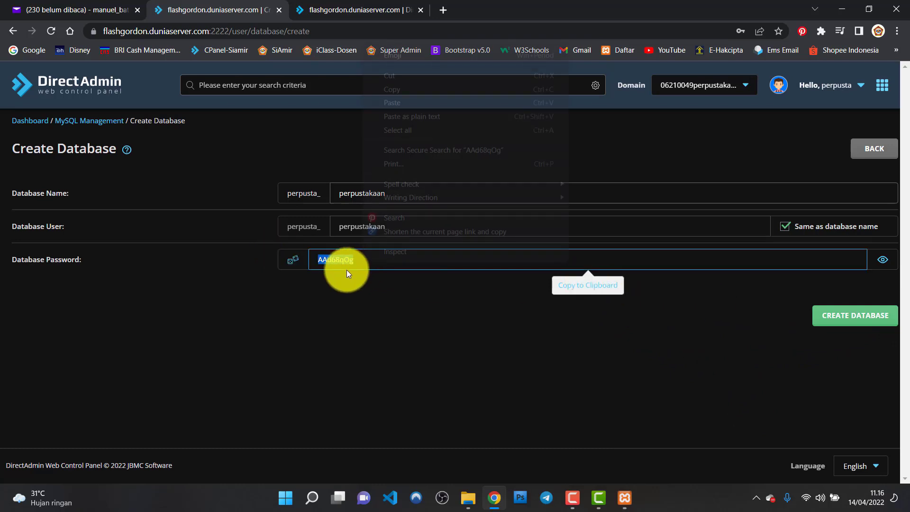
right_click(342, 262)
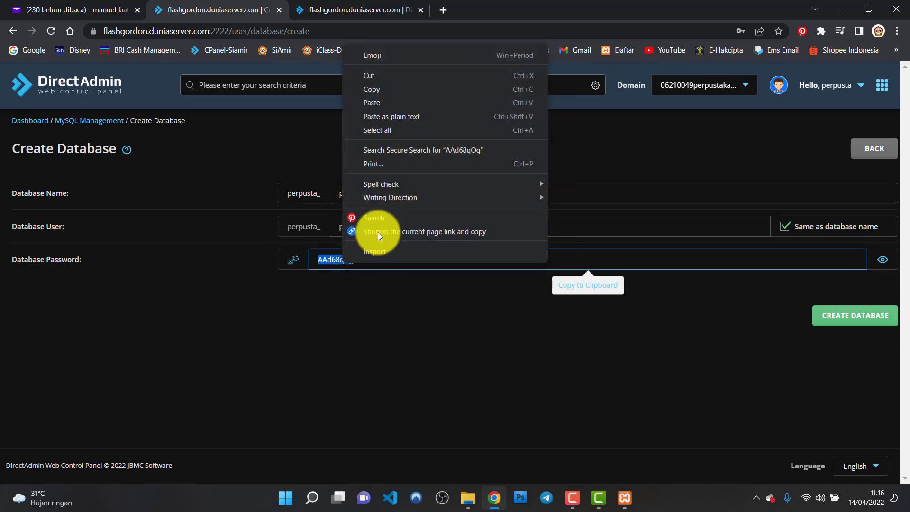
left_click(380, 89)
left_click(834, 317)
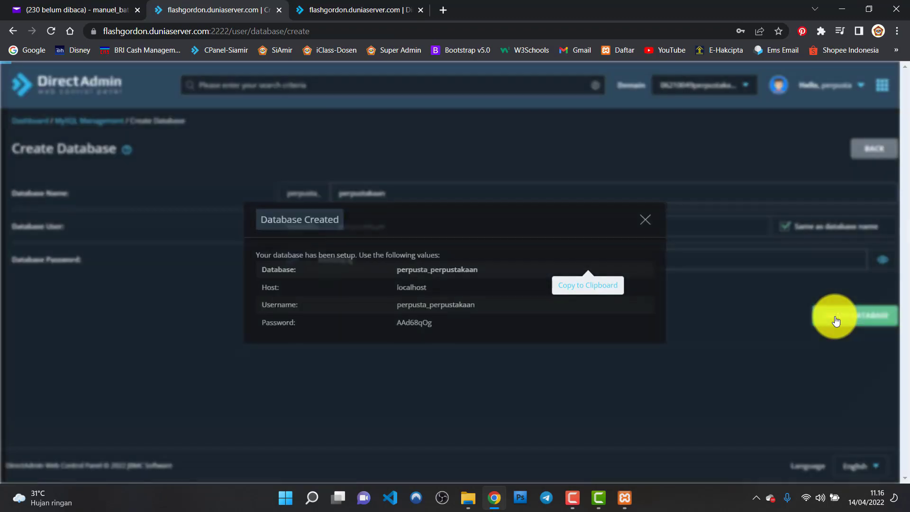
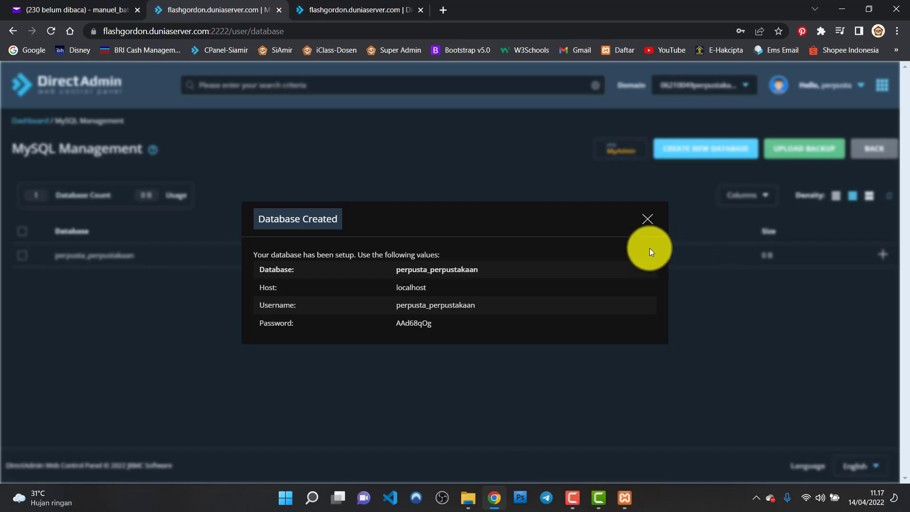
Dismiss the Database Created notice and launch phpMyAdmin from MySQL Management.
left_click(647, 219)
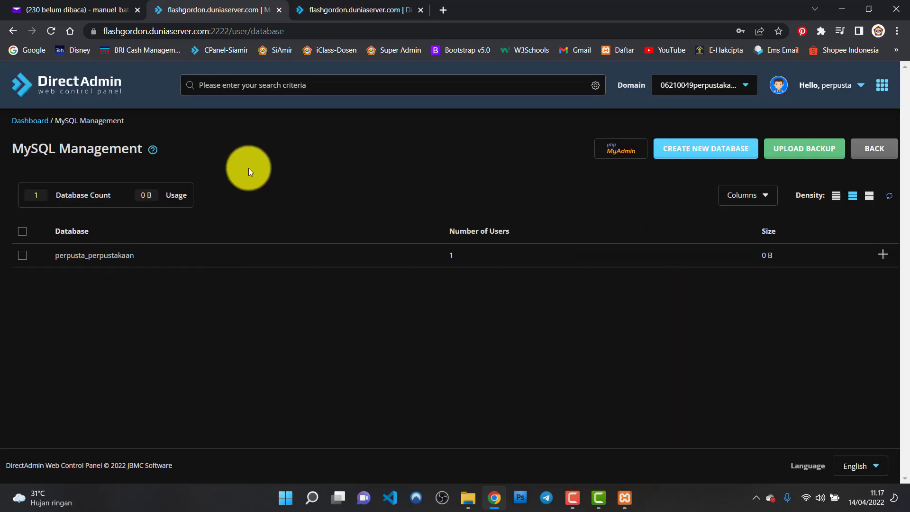
left_click(612, 161)
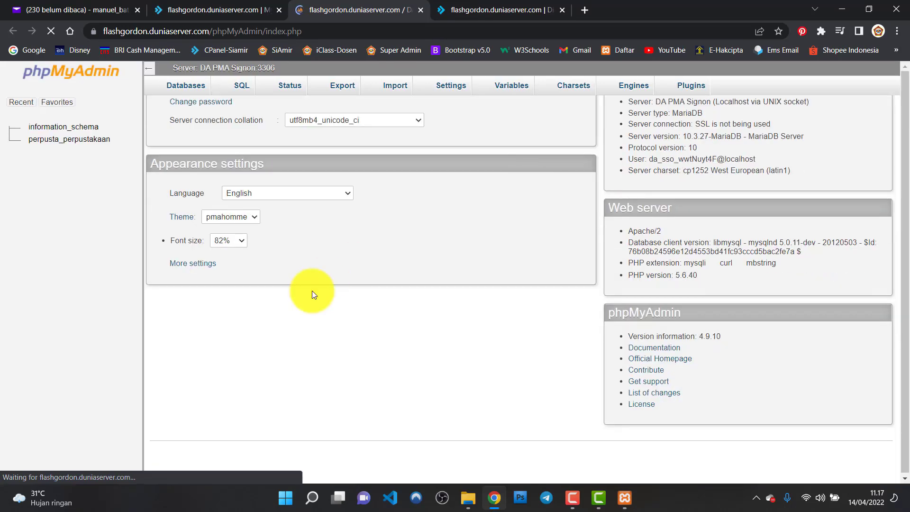
View the empty perpusta_perpustakaan database, then open a new tab showing the hidden bookmarks.
left_click(82, 141)
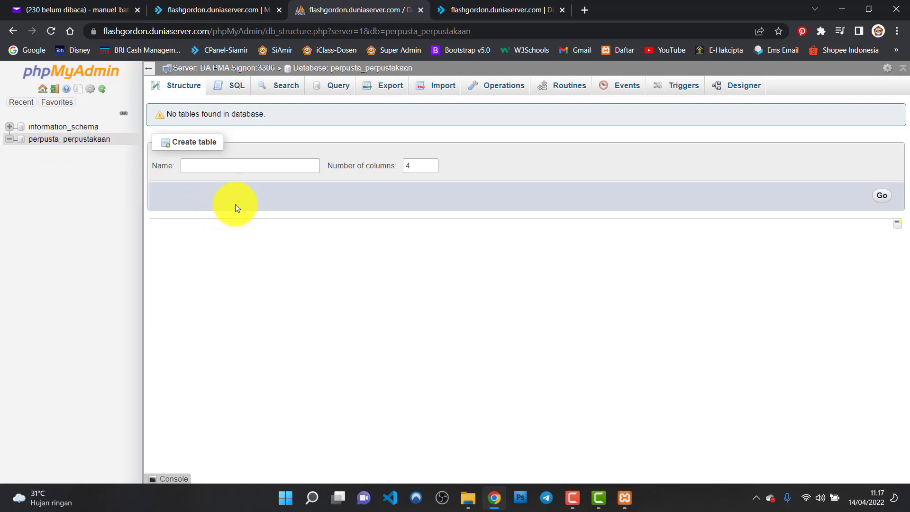
left_click(586, 10)
left_click(899, 53)
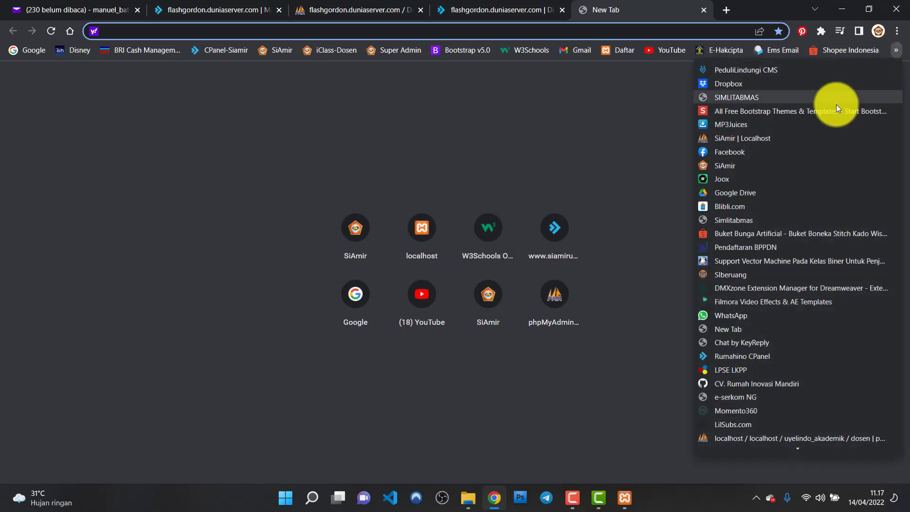
Quick-export the local dbperpustakaan database to dbperpustakaan.sql and close the localhost tab.
left_click(735, 139)
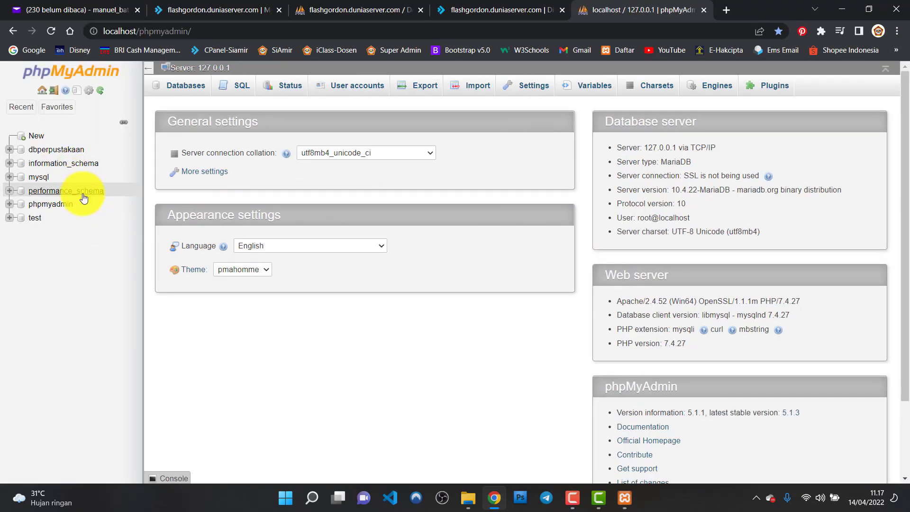
left_click(56, 154)
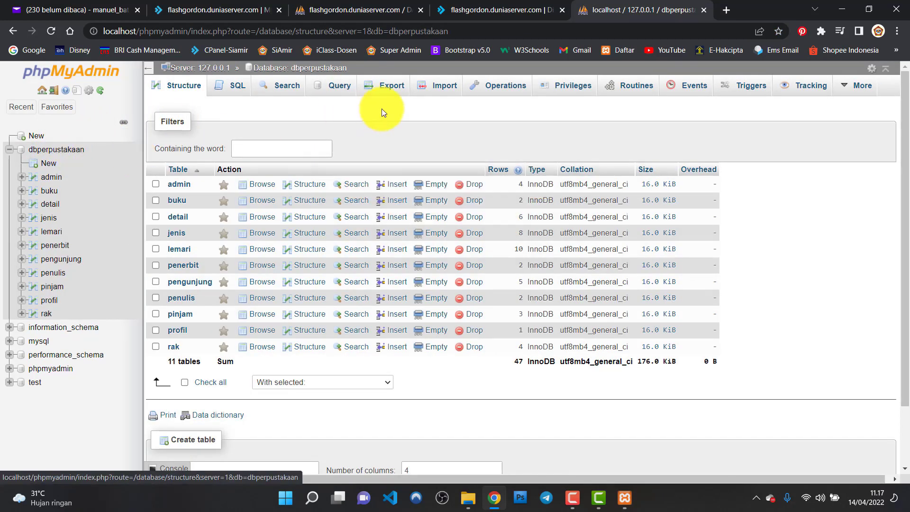
left_click(393, 90)
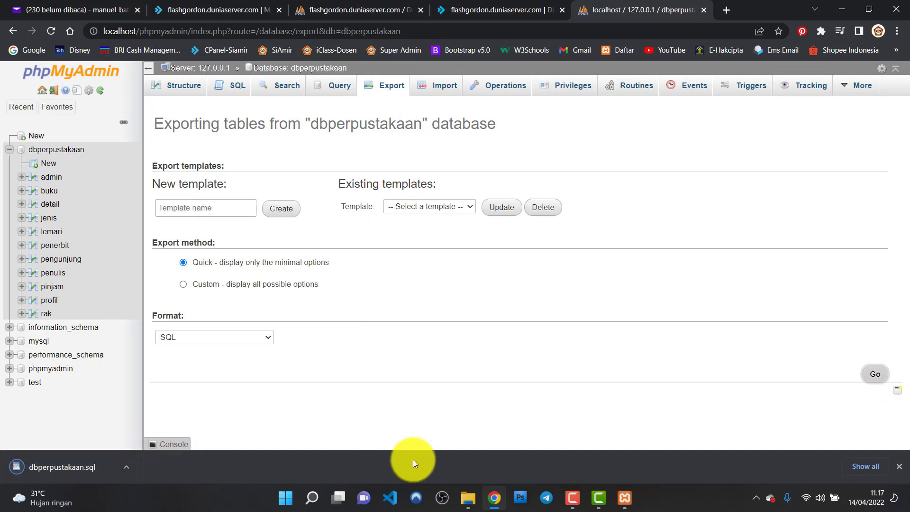
left_click(702, 10)
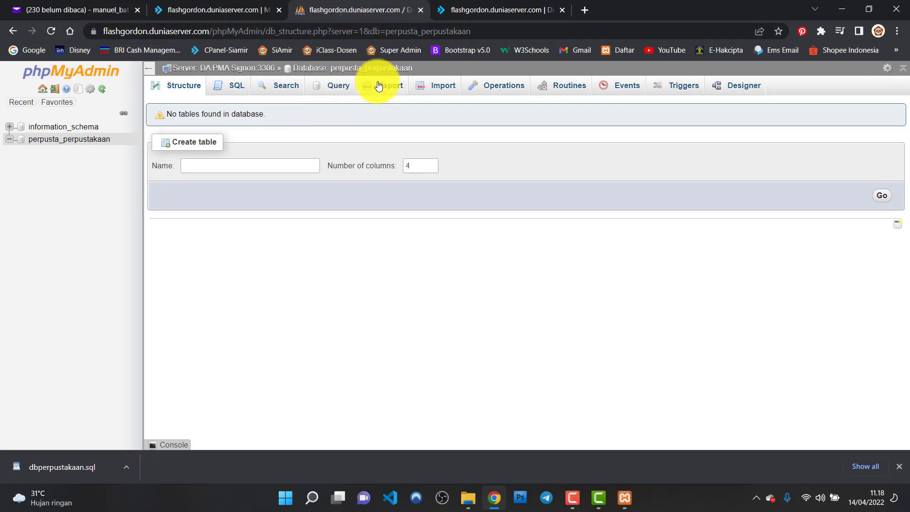
Import Downloads/dbperpustakaan.sql into perpusta_perpustakaan and view its 11 imported tables.
left_click(428, 89)
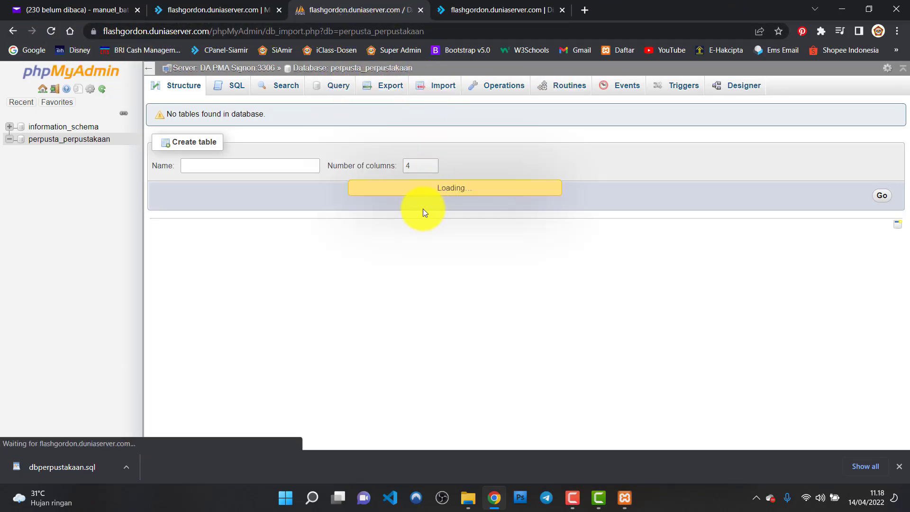
left_click(266, 204)
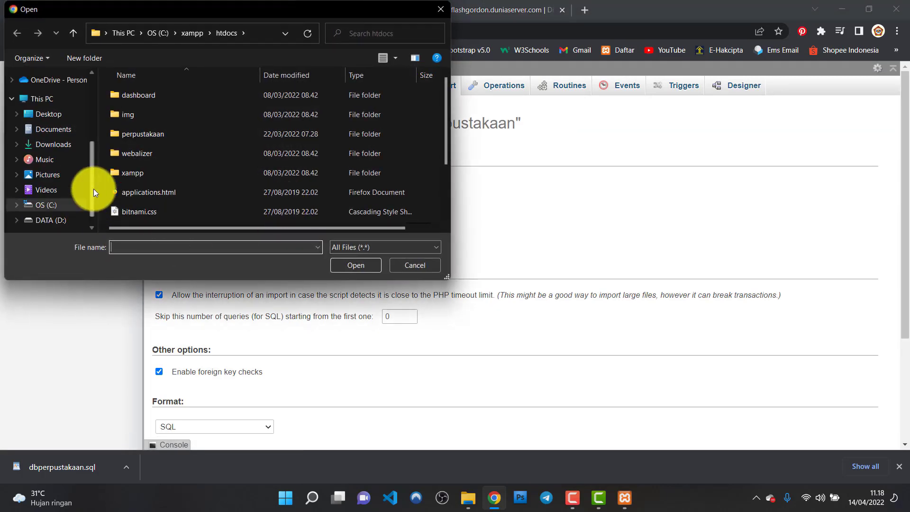
left_click(53, 143)
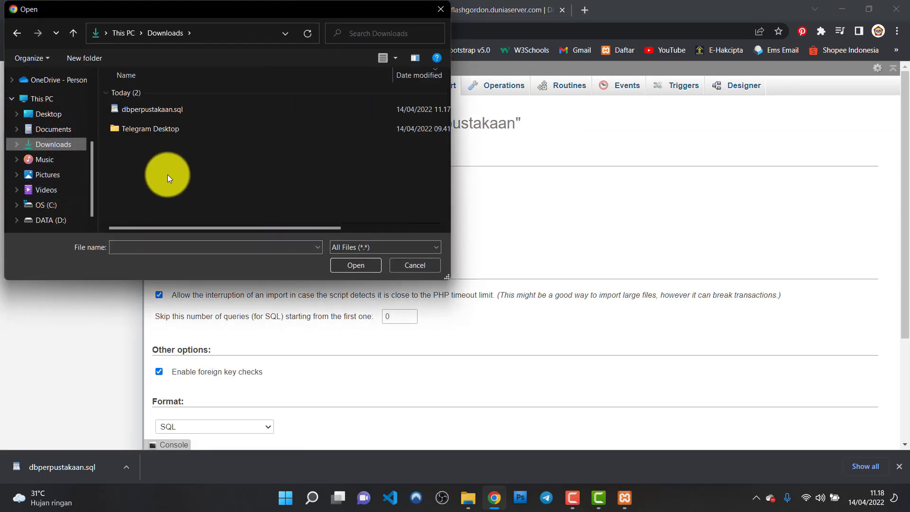
double_click(156, 111)
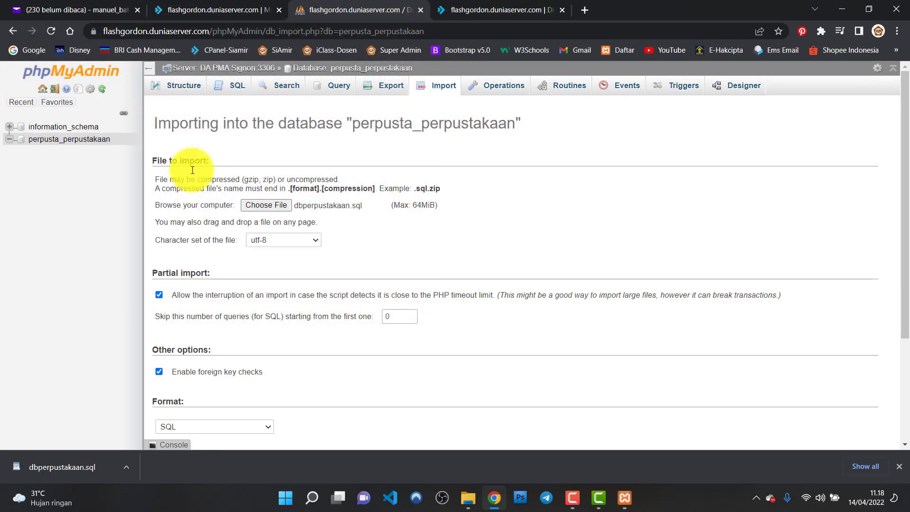
scroll(362, 314, "down", 3)
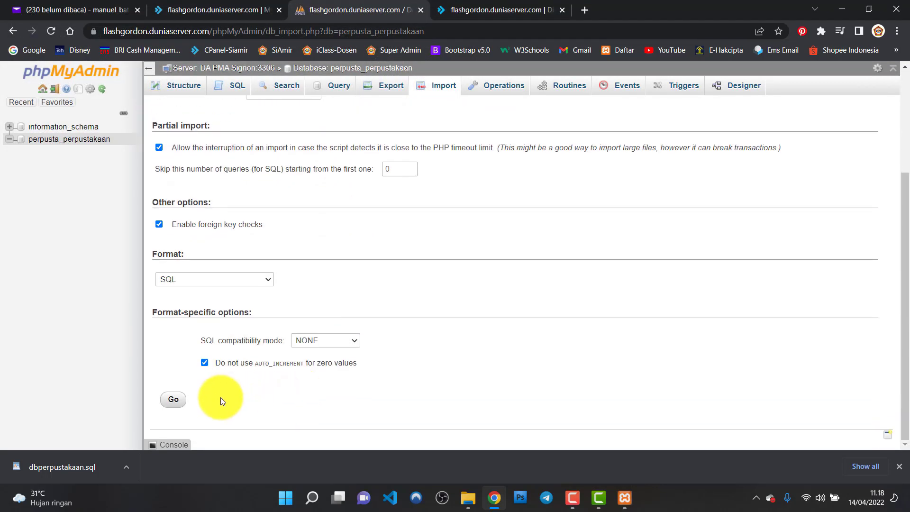
left_click(174, 401)
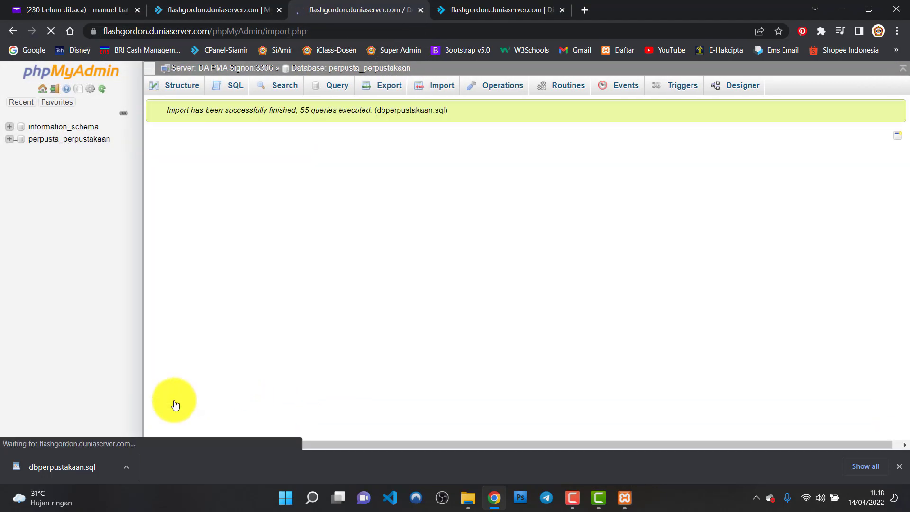
left_click(79, 142)
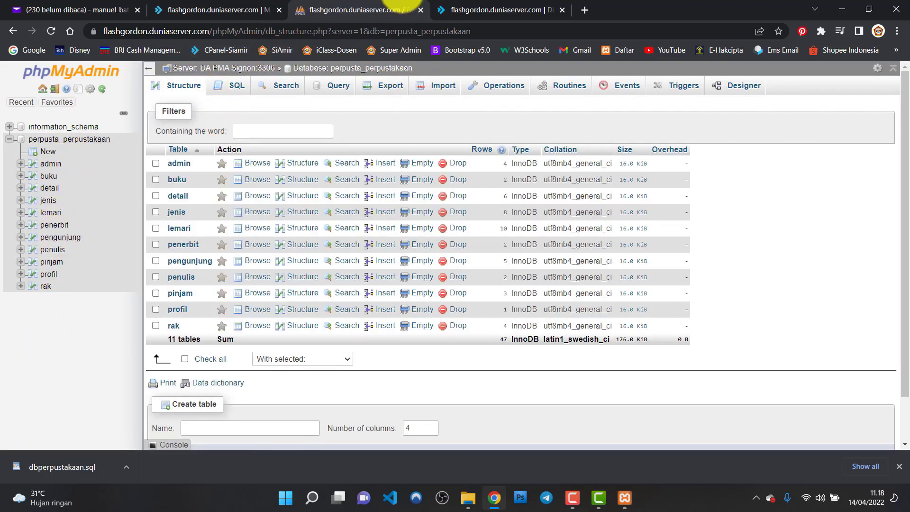
Browse to public_html/perpustakaan/admin/create and open konektor.php in the editor.
left_click(464, 6)
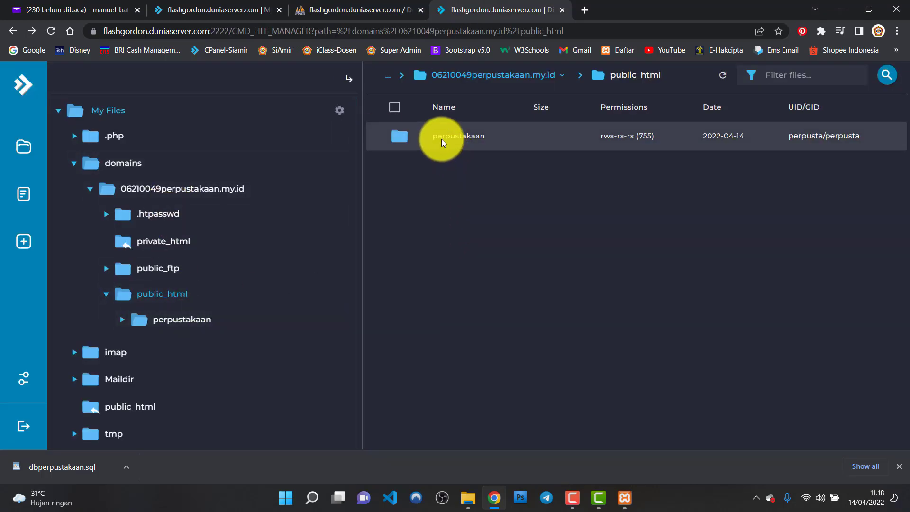
left_click(165, 326)
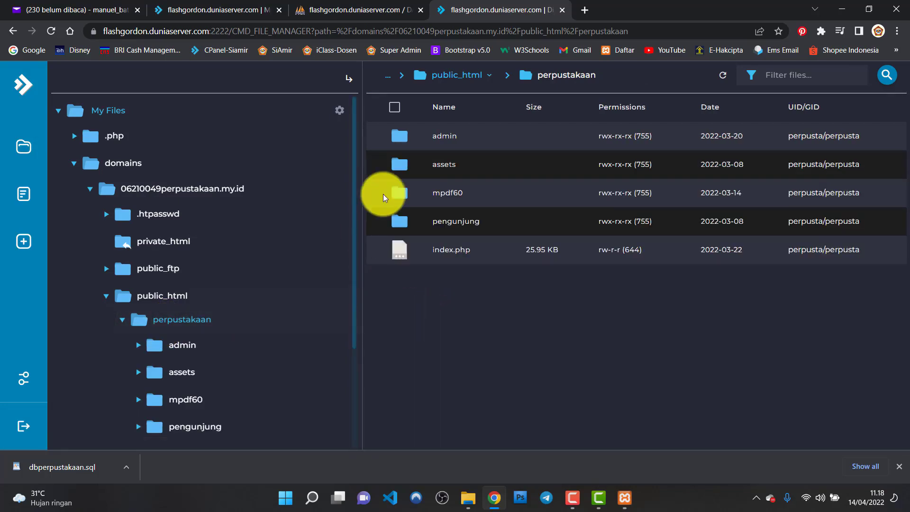
left_click(201, 350)
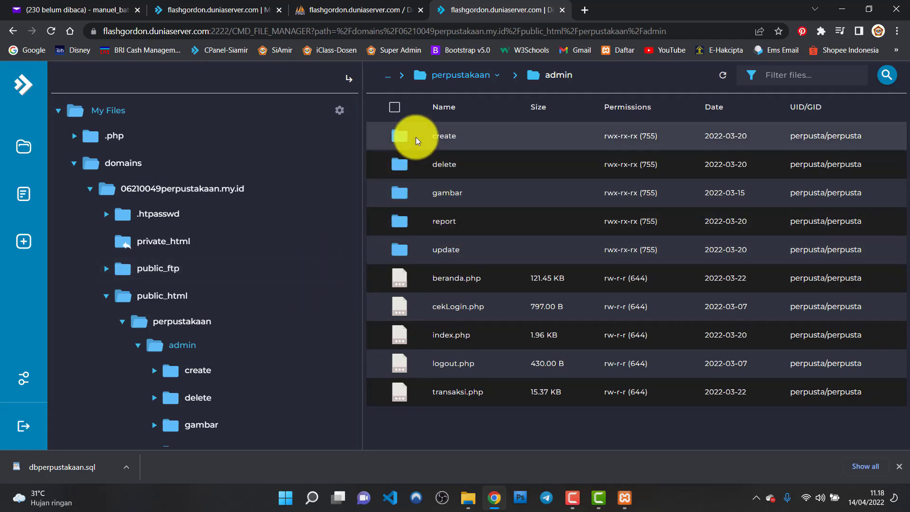
scroll(247, 322, "down", 3)
left_click(207, 251)
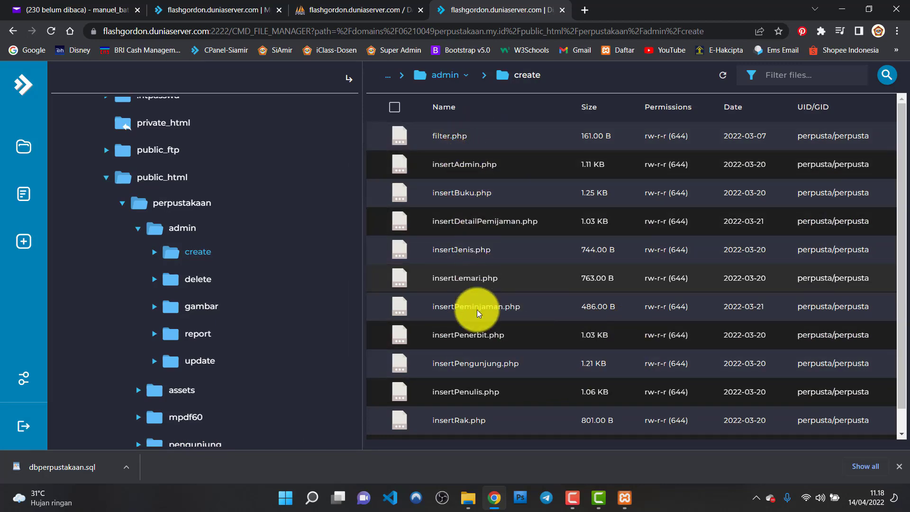
scroll(477, 332, "down", 1)
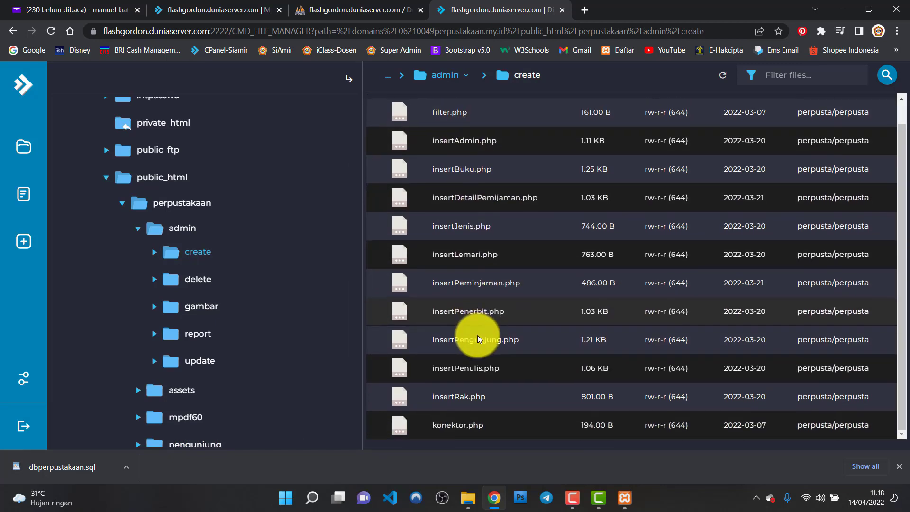
double_click(463, 423)
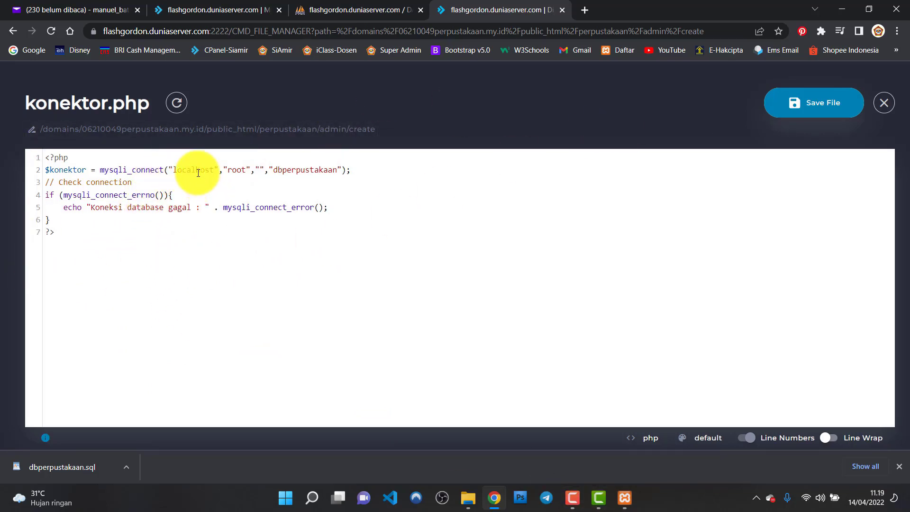
double_click(236, 169)
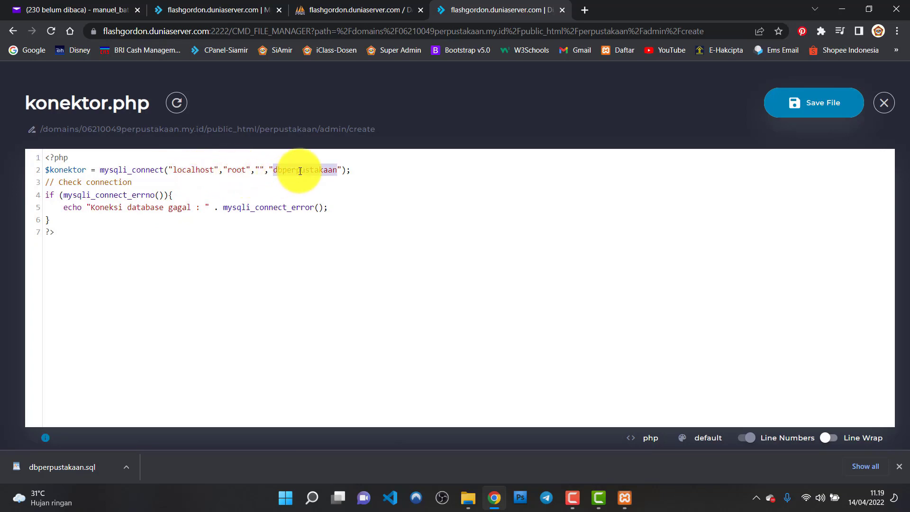
left_click(884, 103)
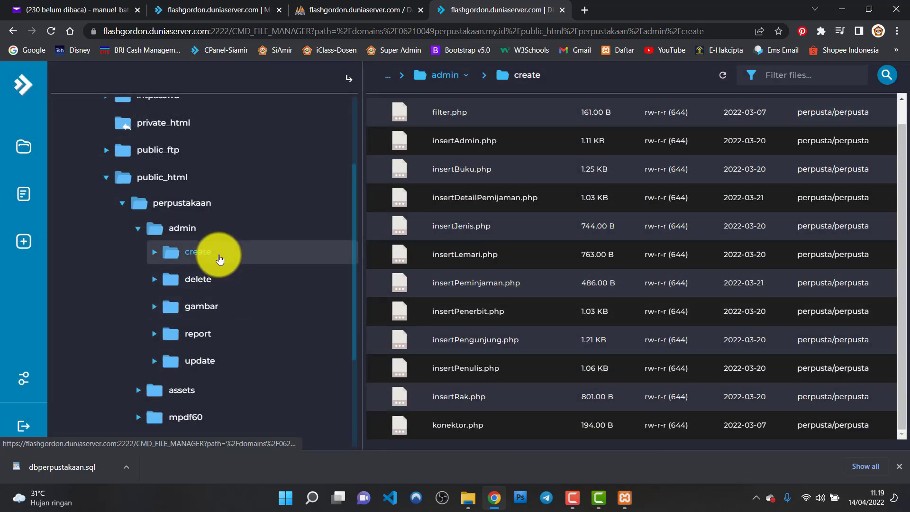
left_click(487, 426)
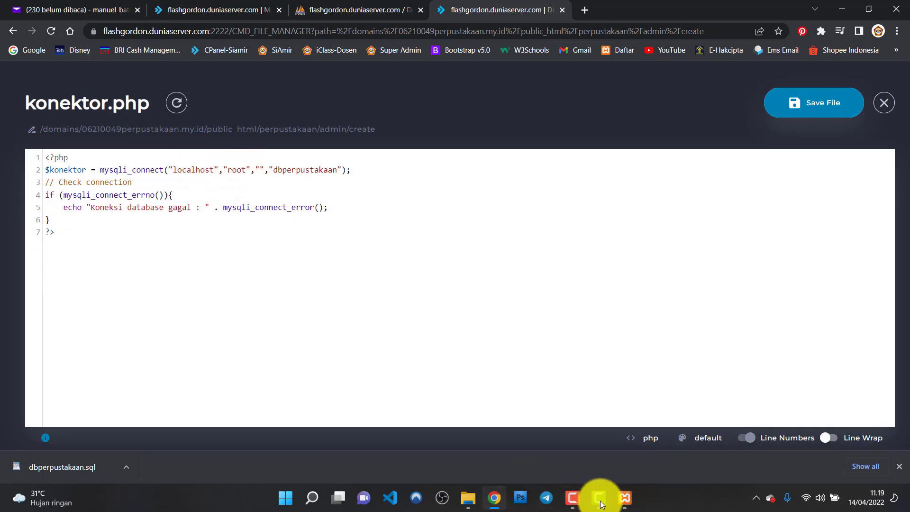
mouse_move(623, 504)
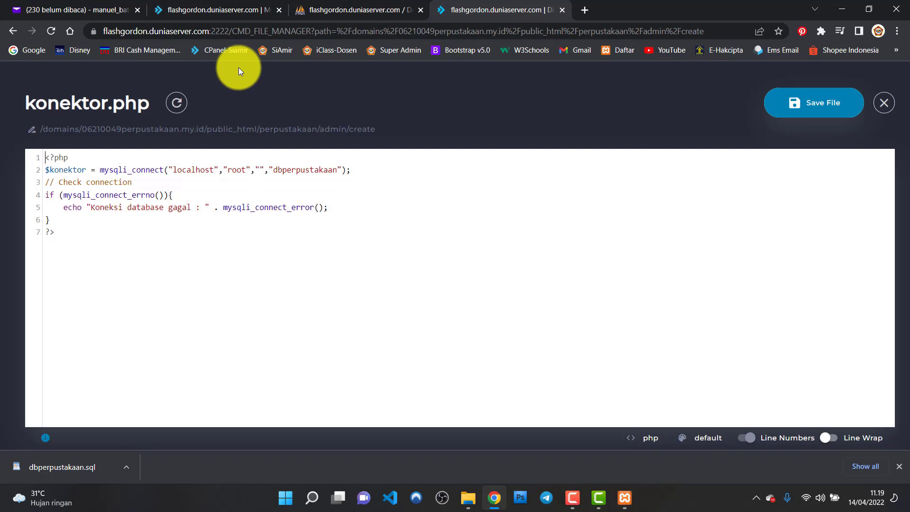
double_click(288, 170)
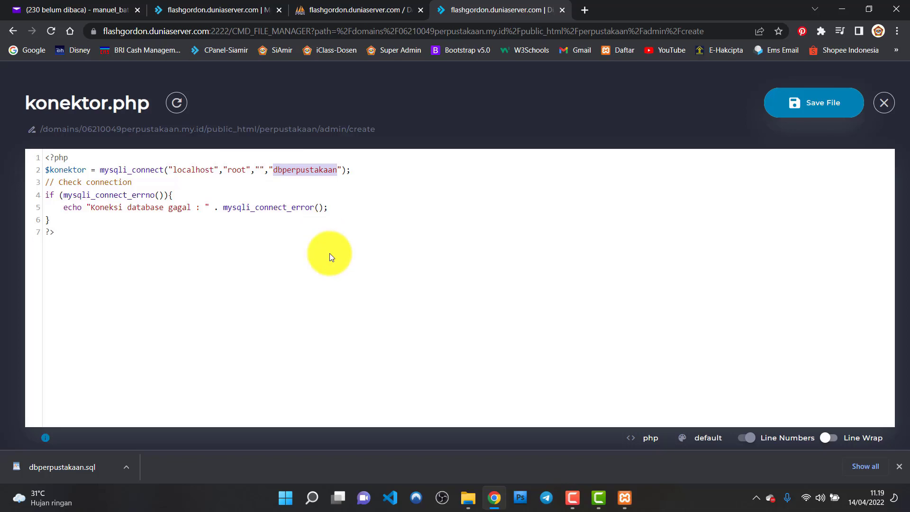
Set the database and user to perpusta_perpustakaan and enter the hosting database password.
type("p")
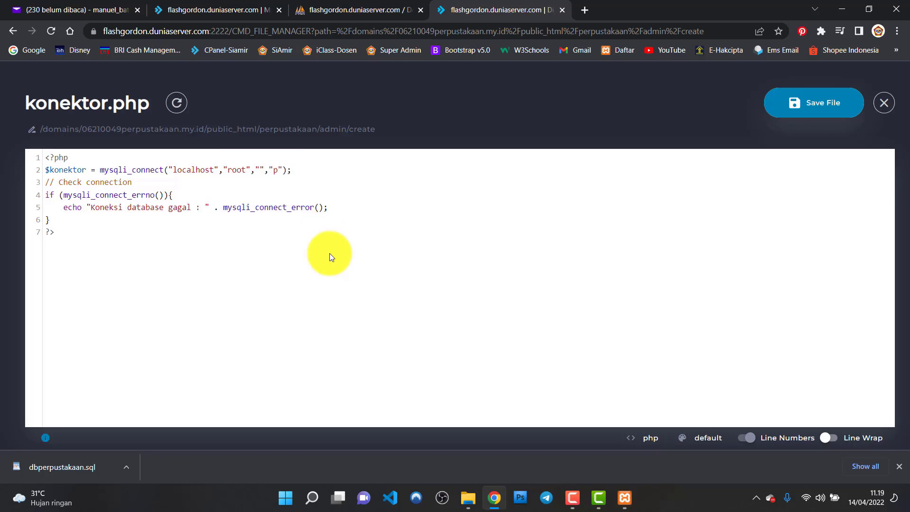
type("erpusta_perpustakaan")
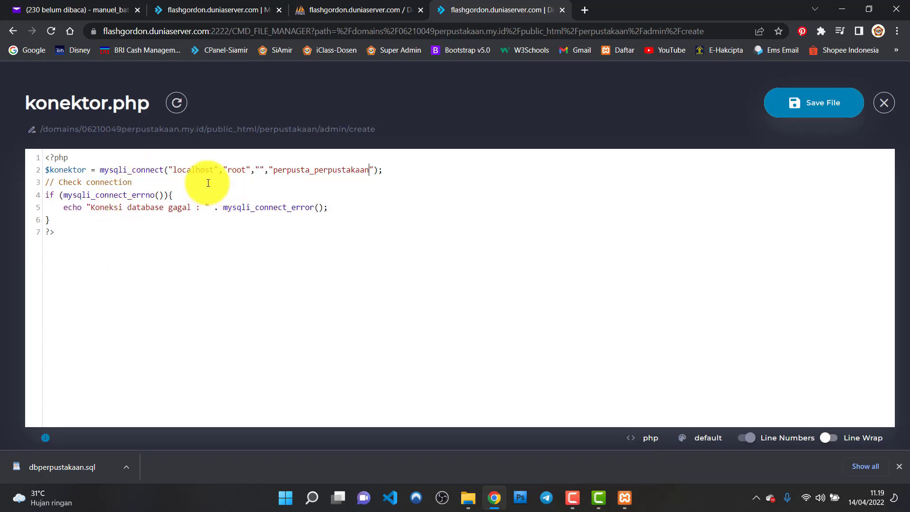
double_click(198, 170)
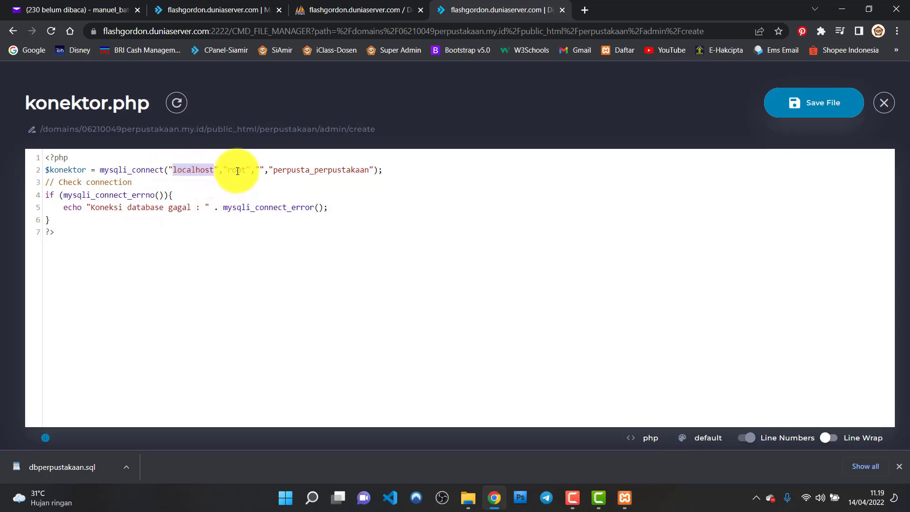
double_click(237, 171)
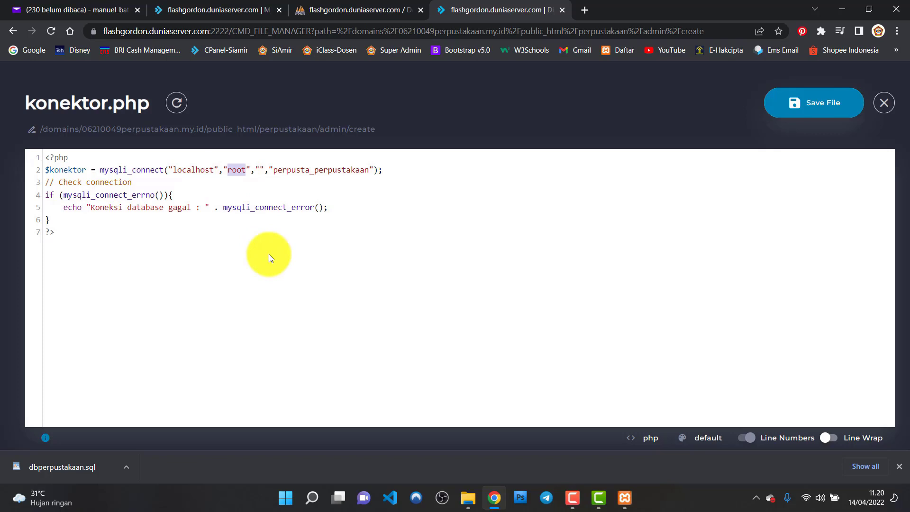
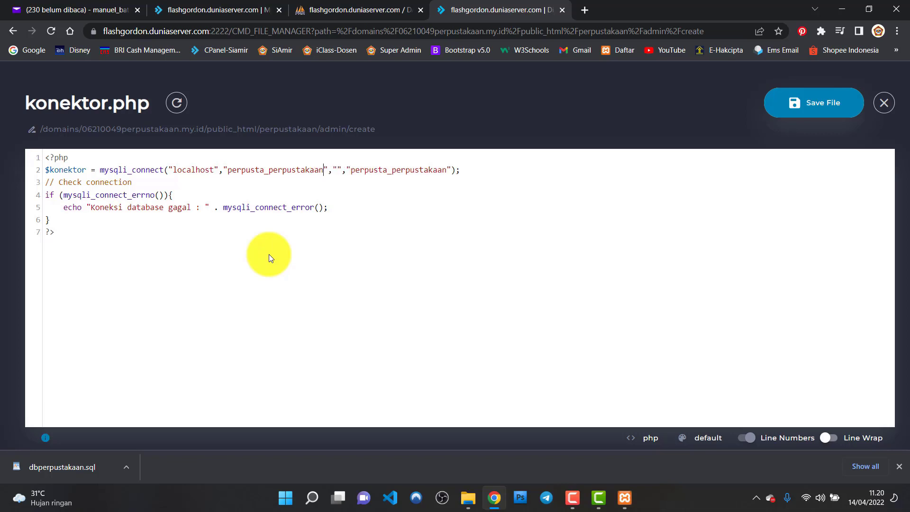
left_click(338, 169)
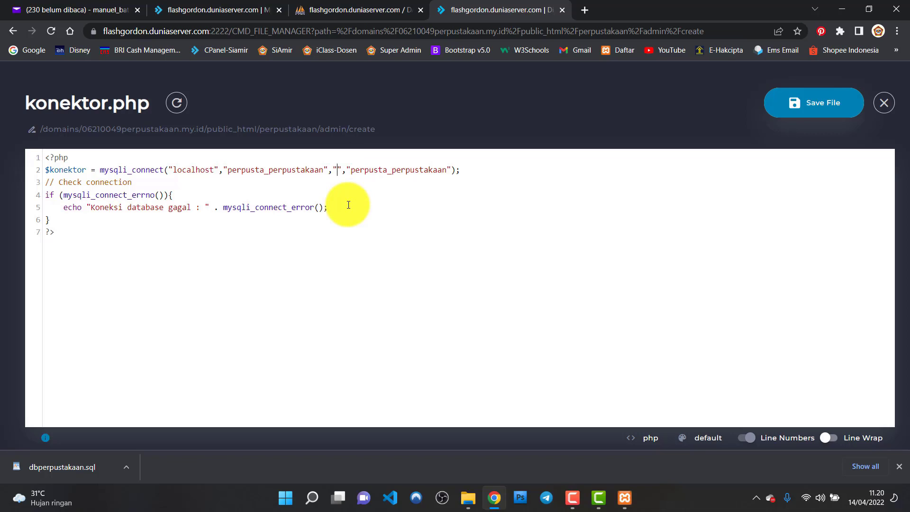
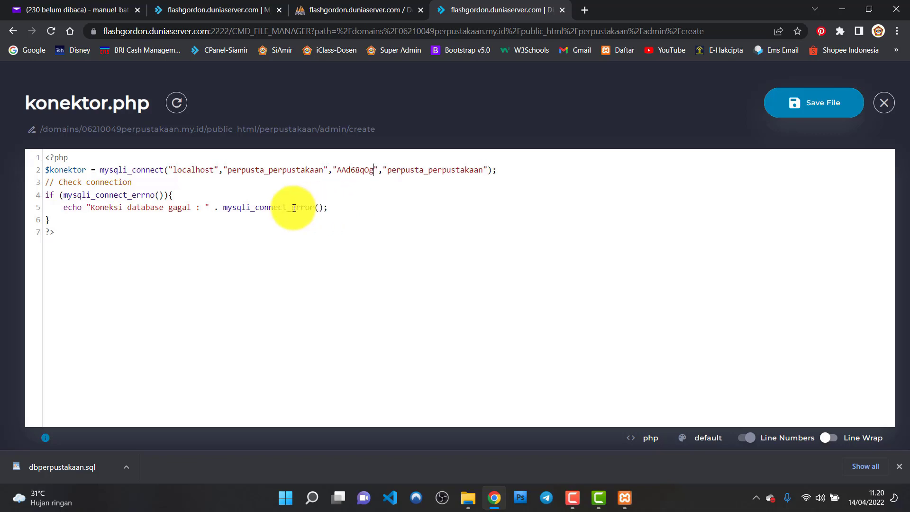
Copy the whole updated connection code and save konektor.php.
left_click_drag(72, 251, 56, 205)
key("ctrl+a")
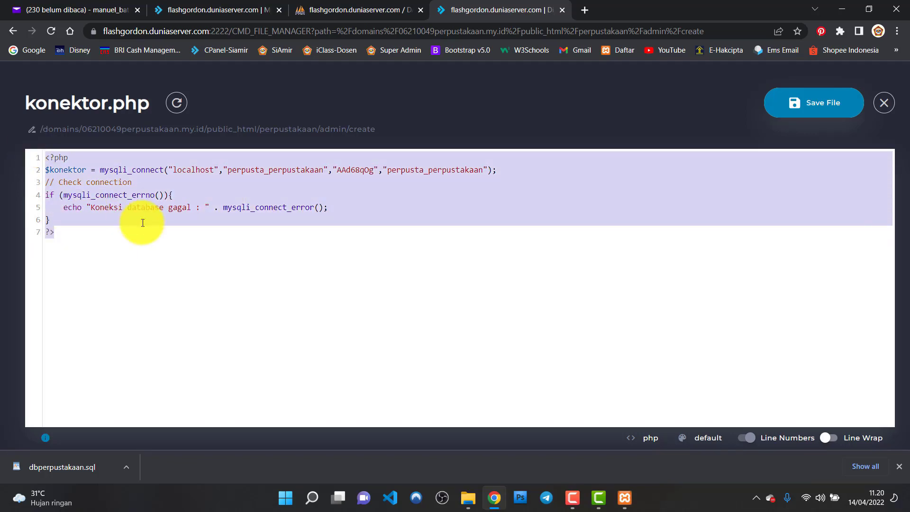
right_click(143, 207)
left_click(189, 254)
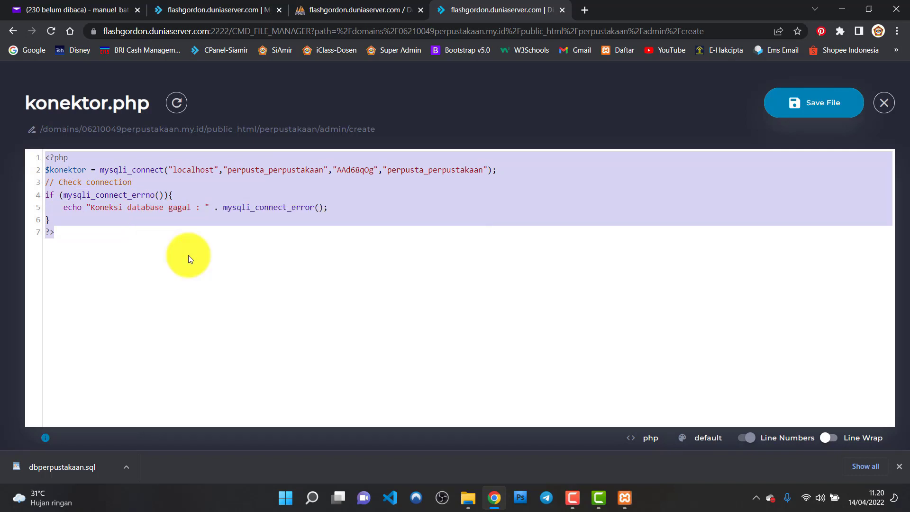
left_click(806, 101)
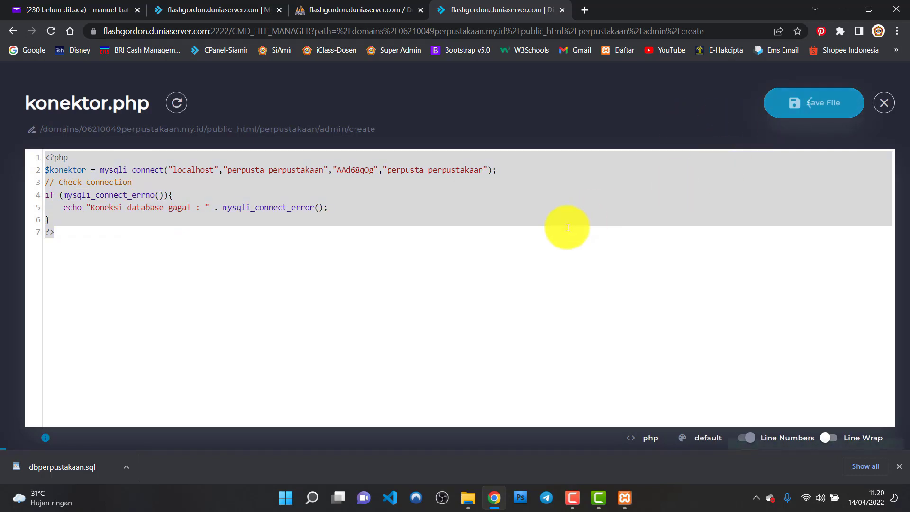
Paste the new connection code into admin/delete's konektor.php and save it.
left_click(884, 102)
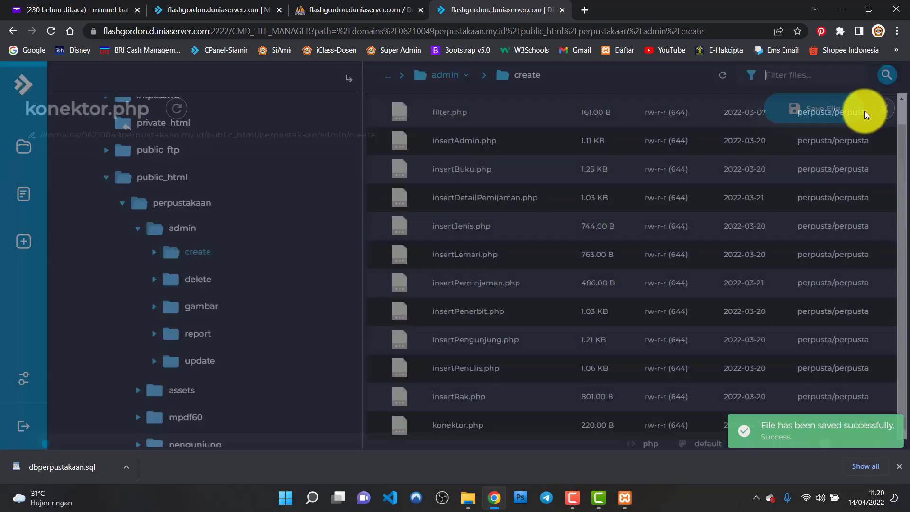
left_click(202, 286)
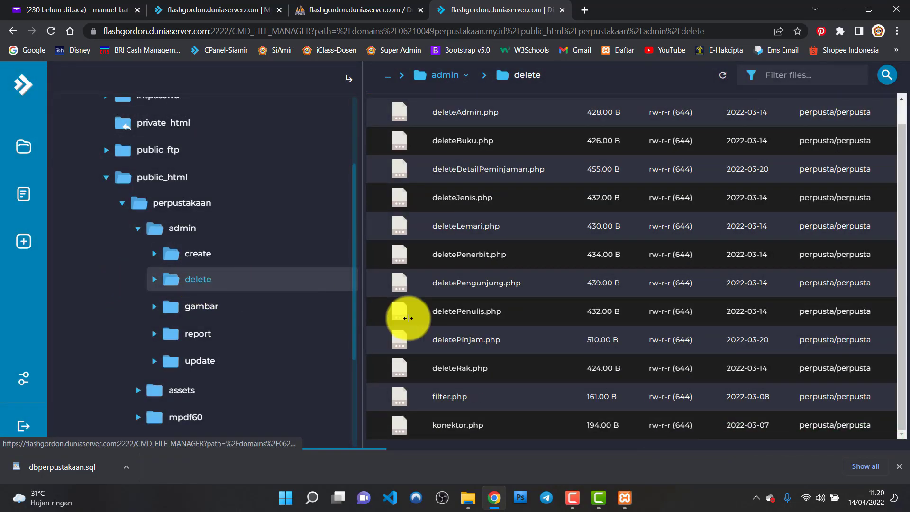
left_click(479, 428)
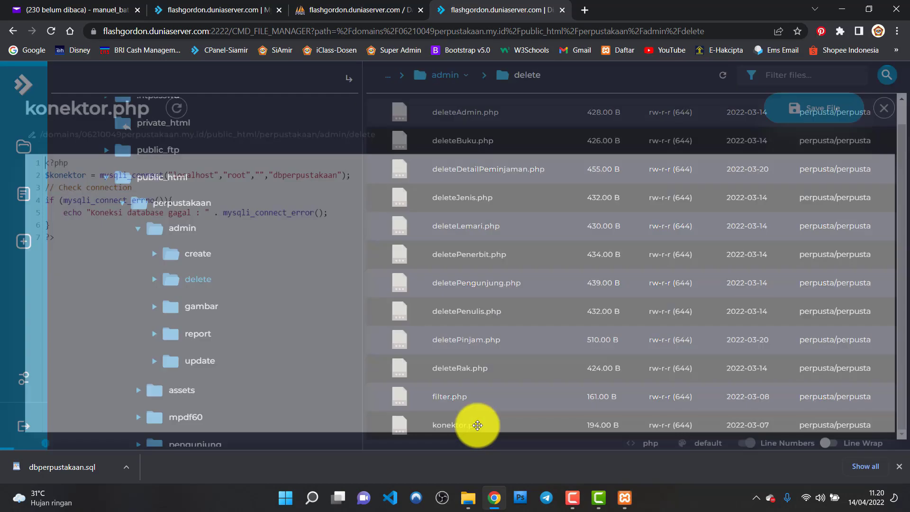
left_click_drag(311, 275, 61, 115)
key("ctrl+v")
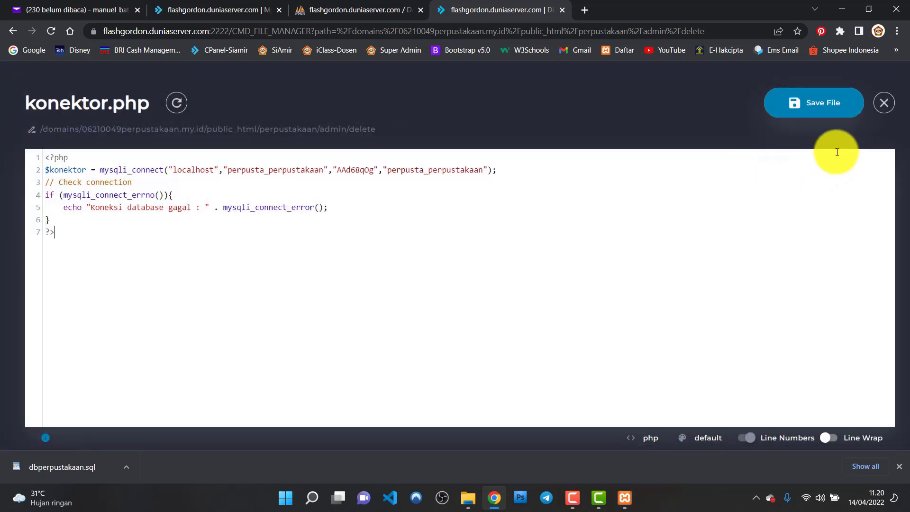
left_click(816, 119)
left_click(884, 103)
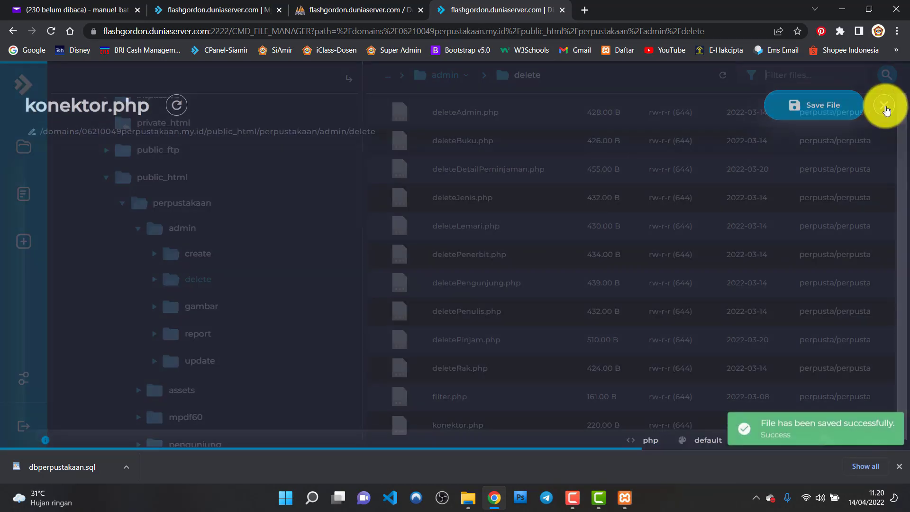
Replace admin/report's konektor.php code with the hosted connection and save it.
left_click(200, 307)
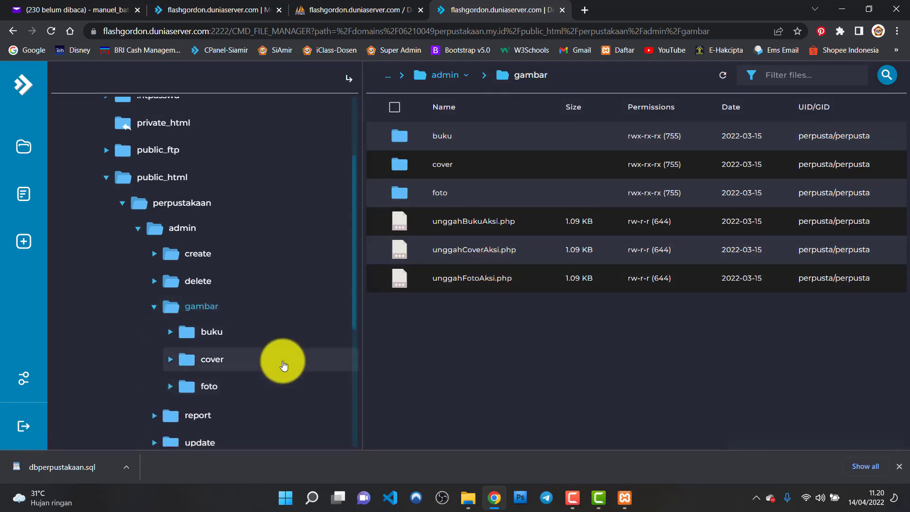
scroll(282, 363, "down", 4)
left_click(208, 239)
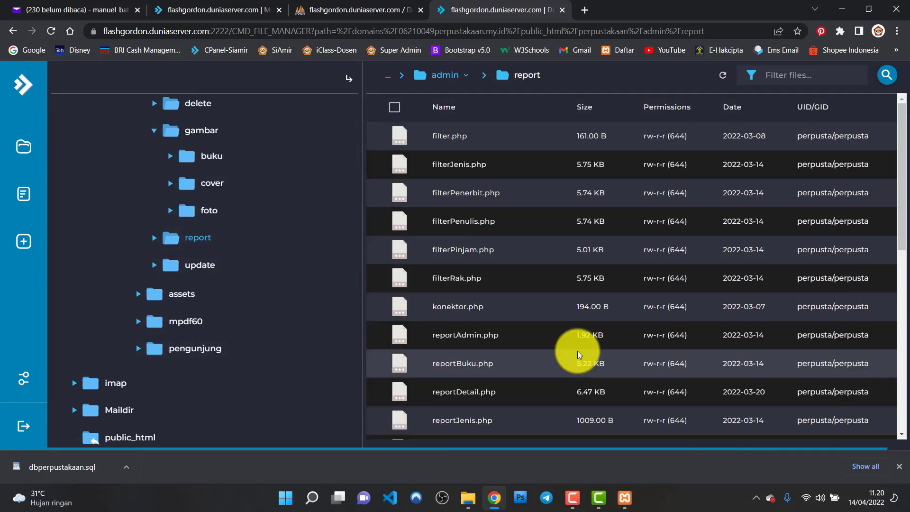
left_click(488, 303)
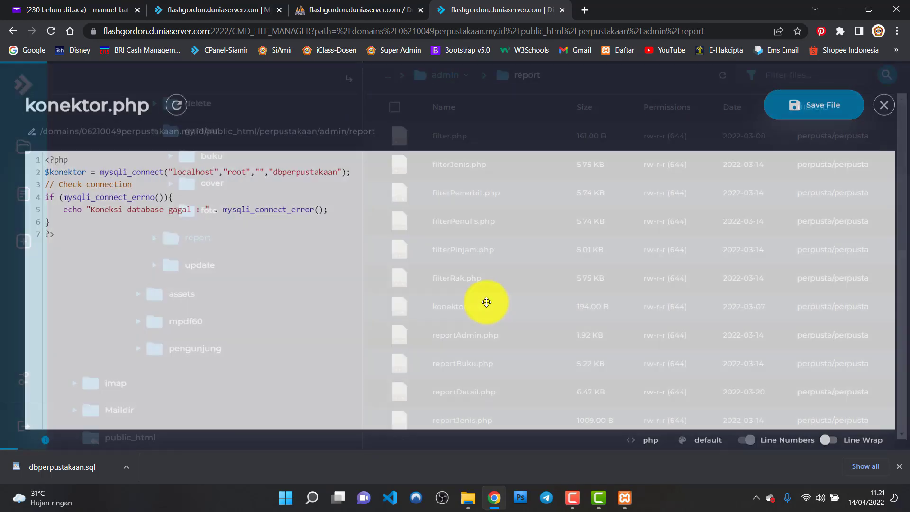
key("ctrl+a")
key("ctrl+v")
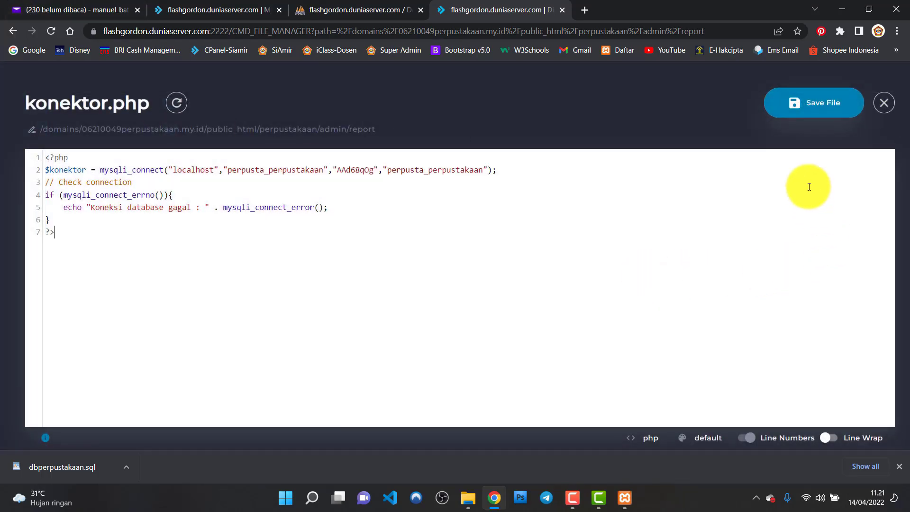
left_click(808, 108)
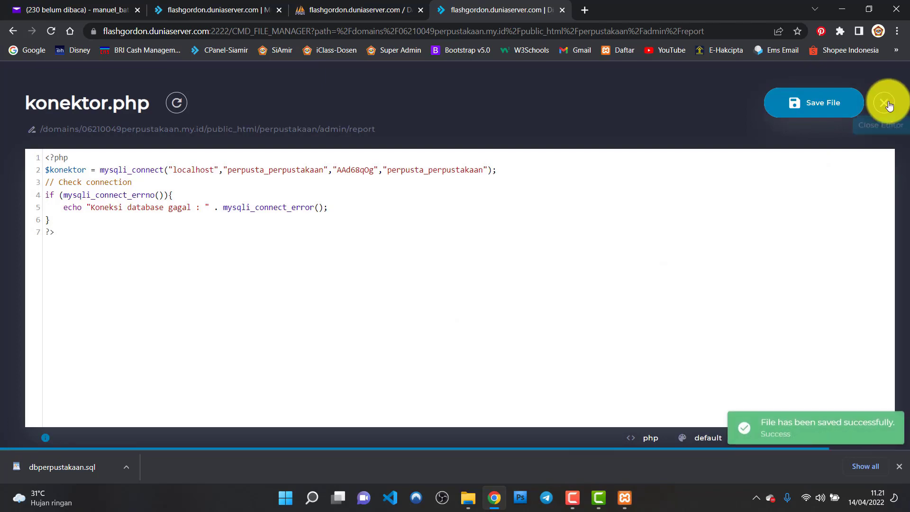
left_click(888, 105)
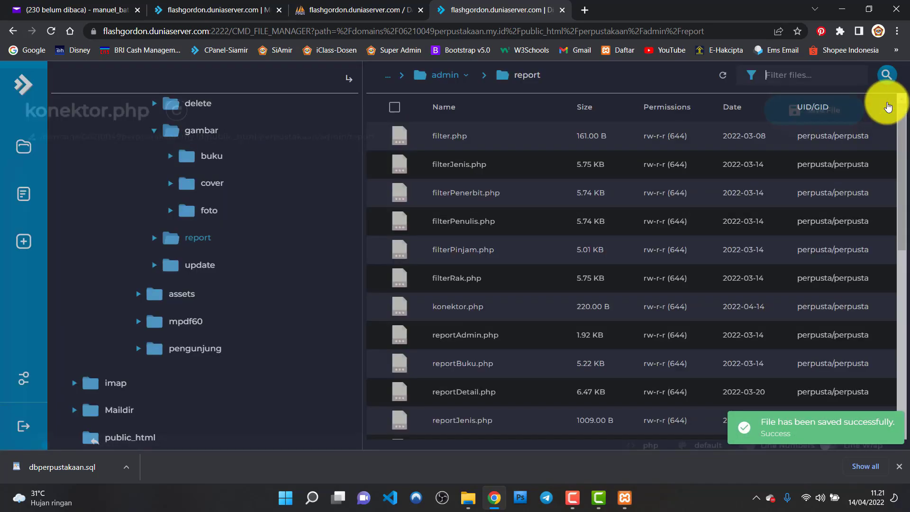
Replace admin/update's konektor.php code with the hosted connection and save it.
left_click(210, 271)
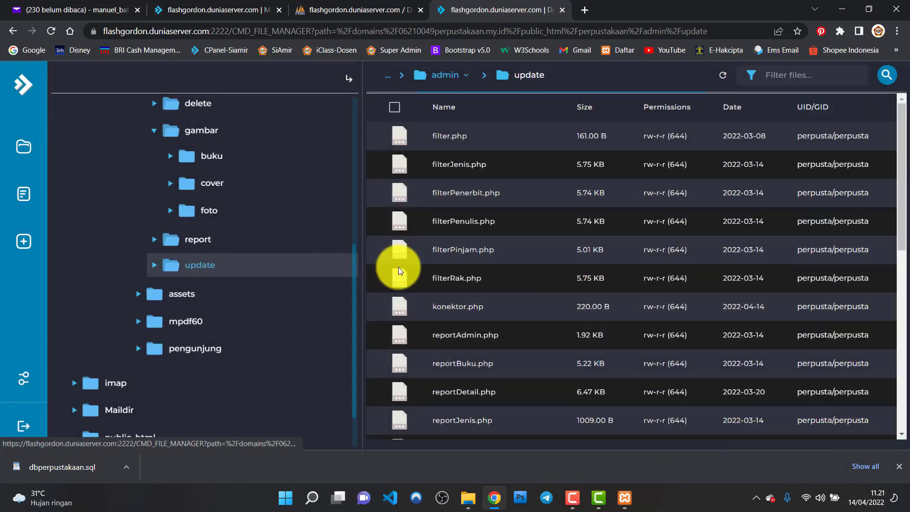
scroll(522, 310, "down", 2)
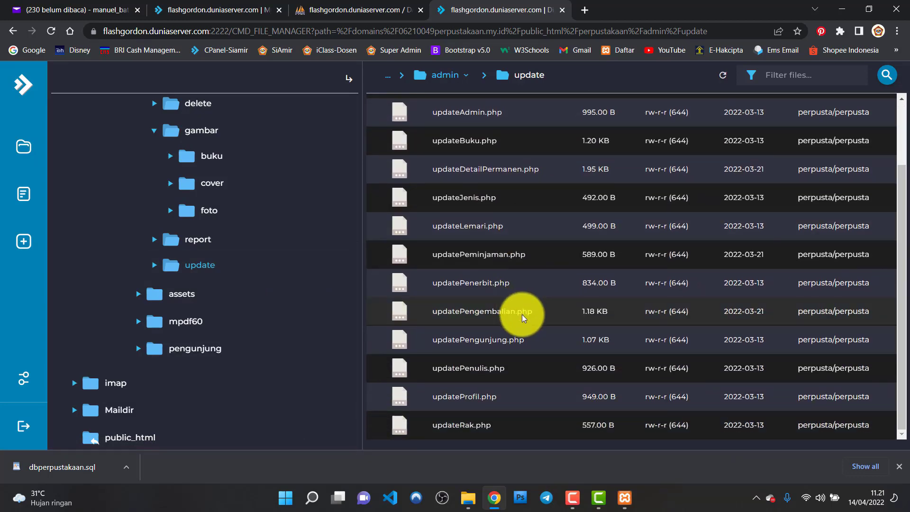
scroll(491, 417, "up", 2)
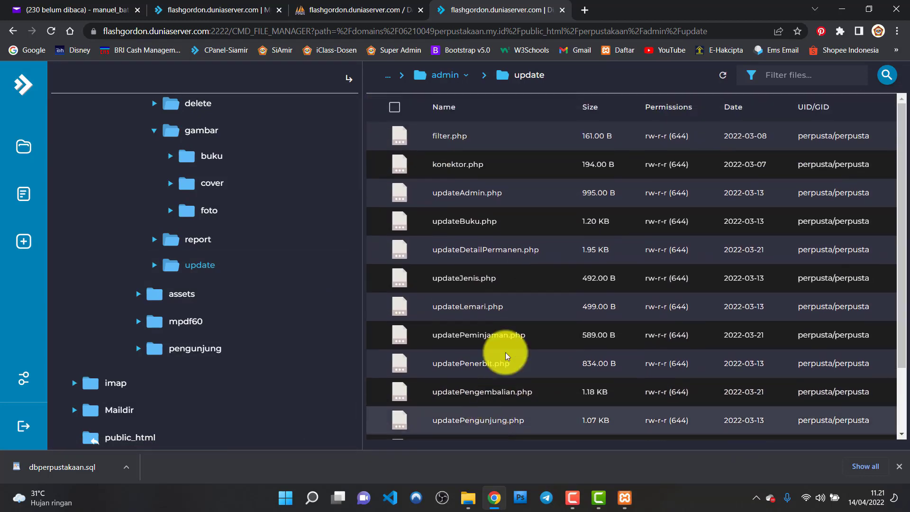
left_click_drag(474, 163, 474, 165)
left_click(474, 165)
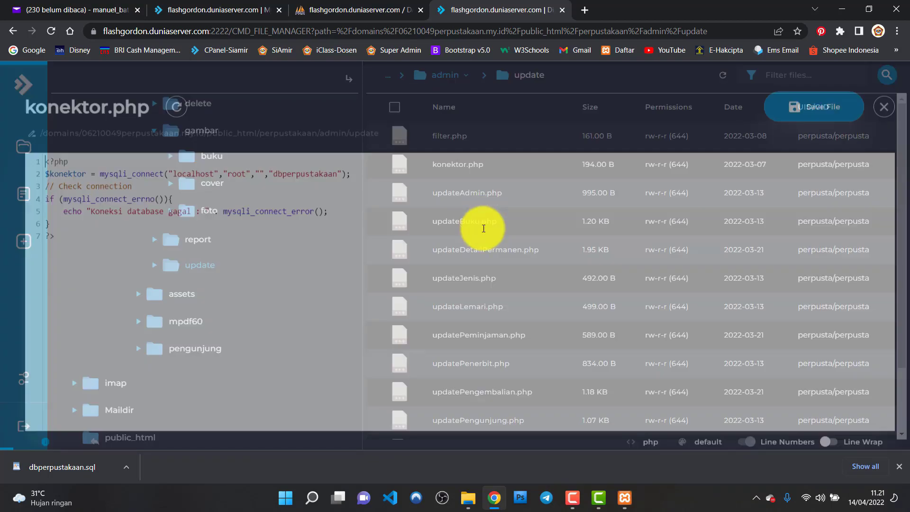
key("ctrl+a")
key("ctrl+v")
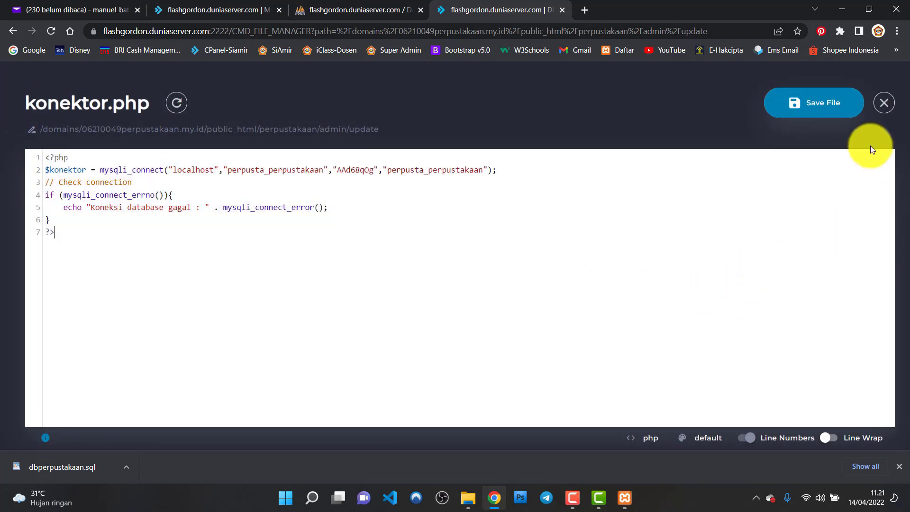
left_click(833, 103)
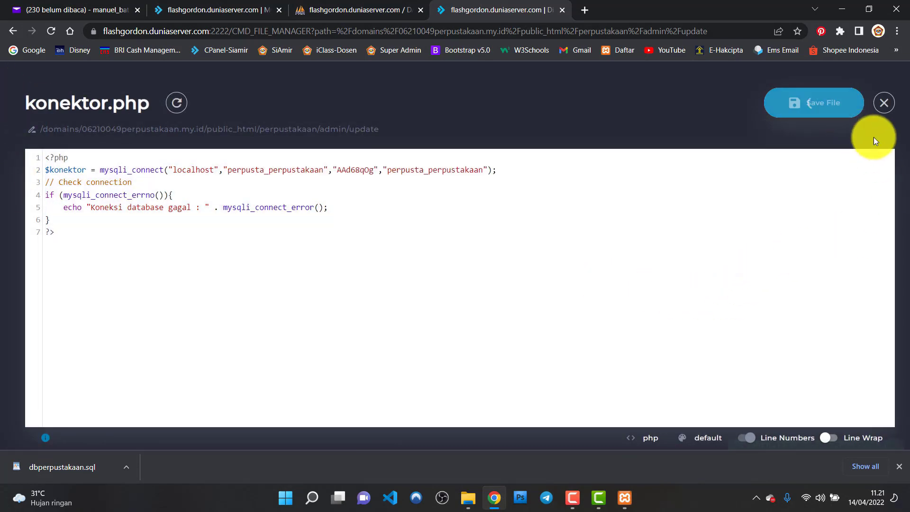
left_click(880, 114)
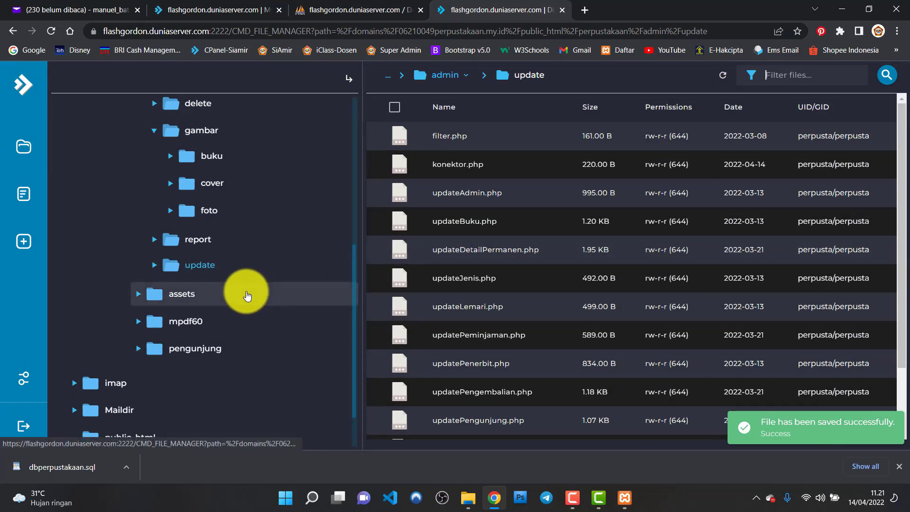
Paste the hosted connection code into assets/fungsi/konektor.php and save it.
left_click(193, 302)
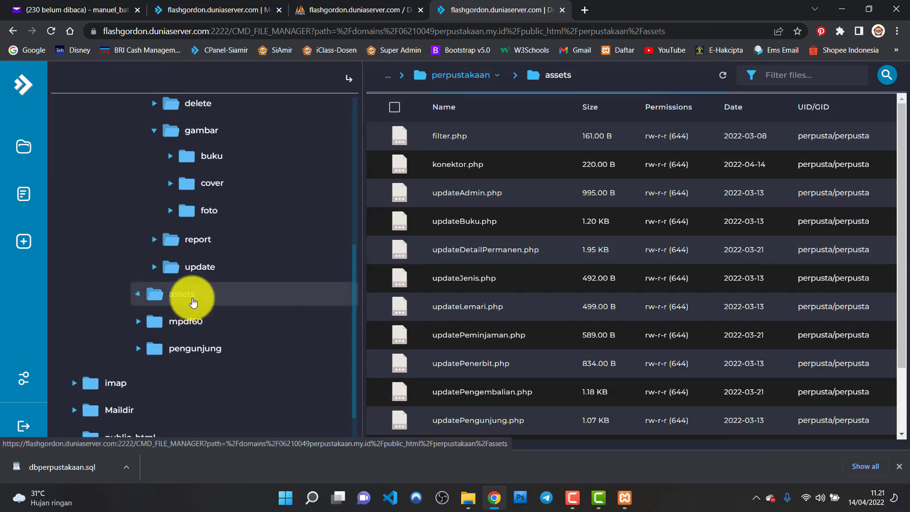
left_click(208, 324)
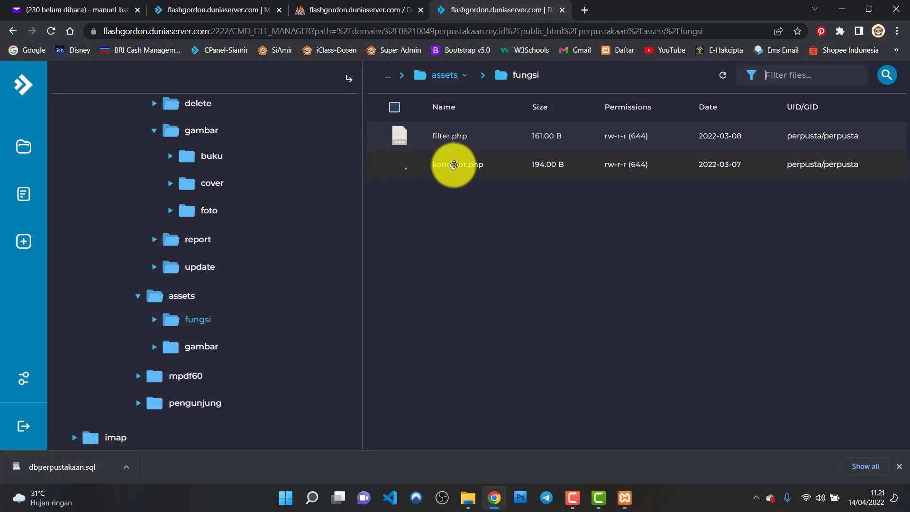
left_click(453, 164)
key("ctrl+a")
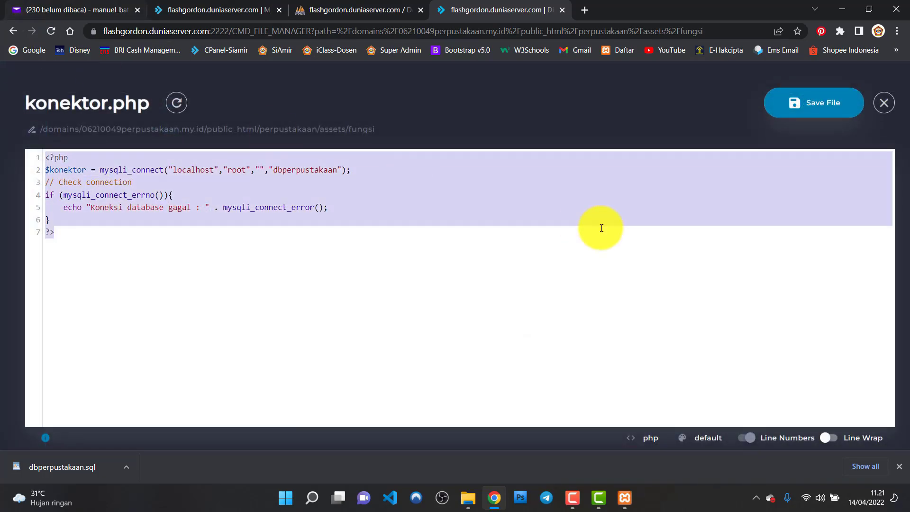
key("ctrl+v")
left_click(851, 103)
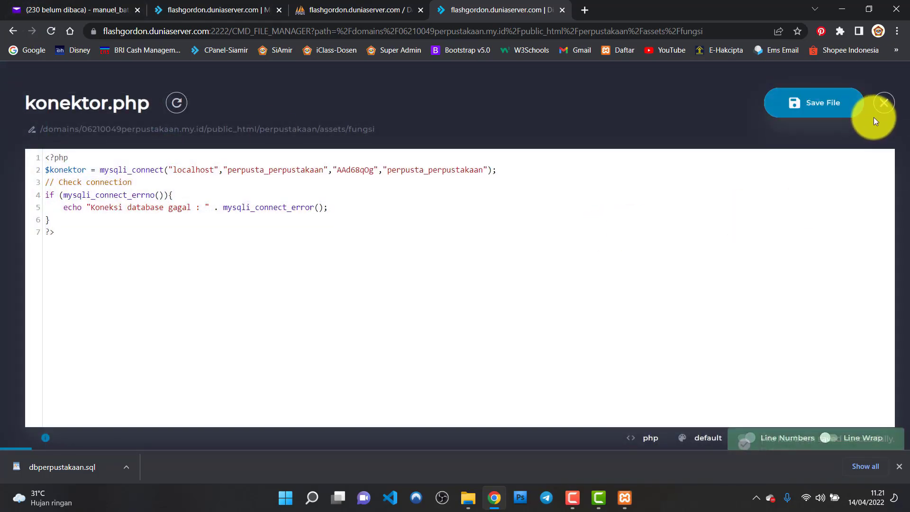
left_click(883, 103)
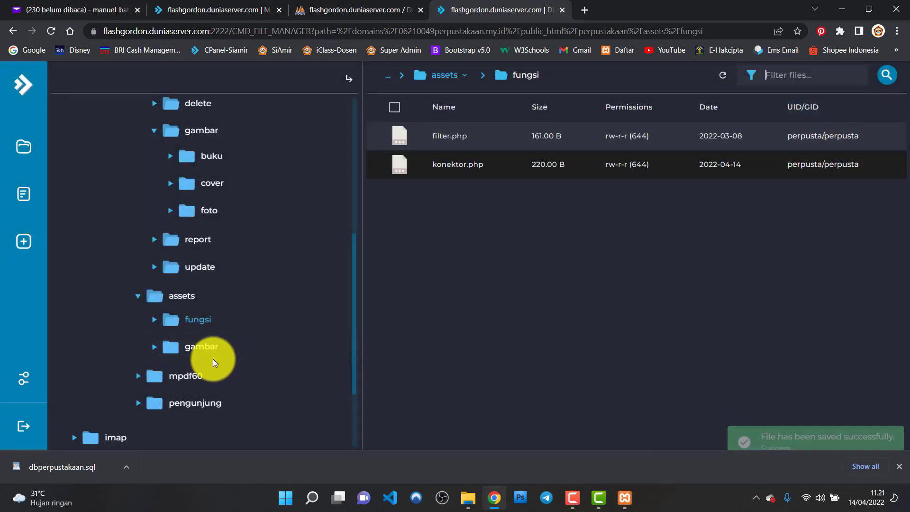
Check pengunjung's create, delete, report and update folders for connection files.
scroll(243, 351, "down", 1)
scroll(243, 351, "down", 2)
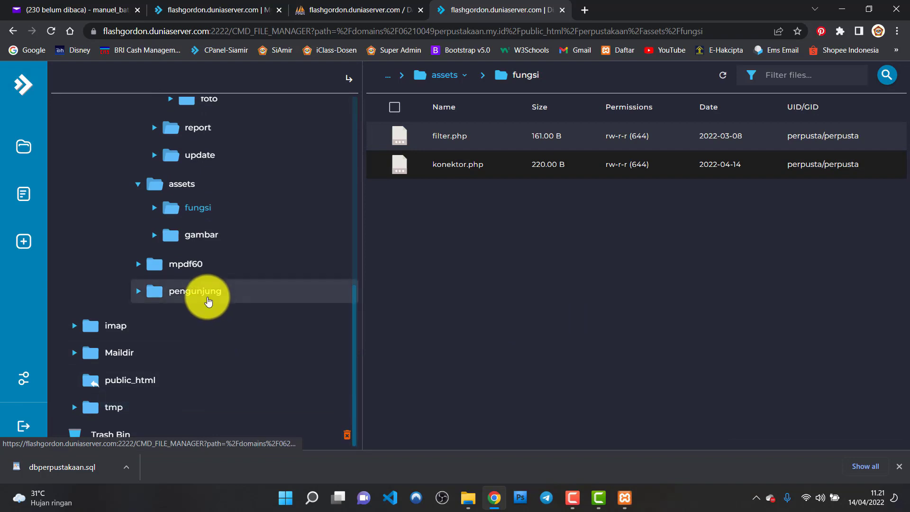
left_click(209, 296)
left_click(215, 319)
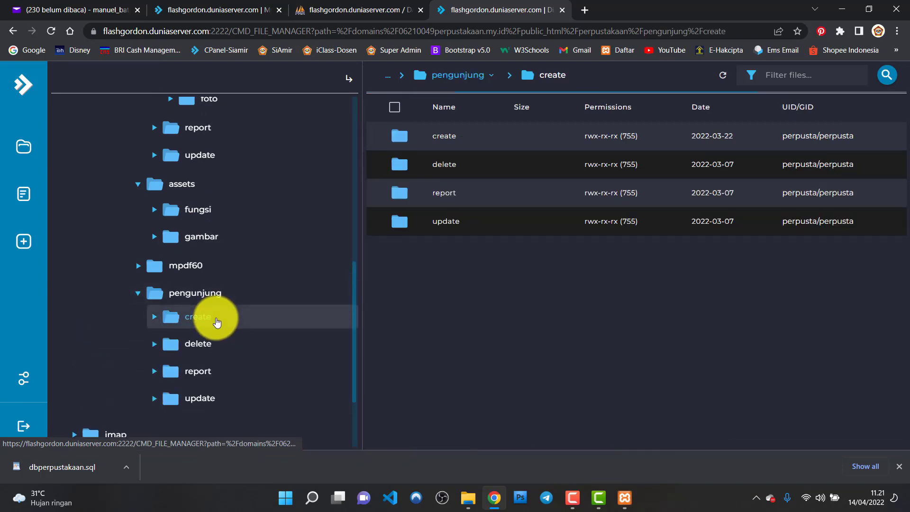
left_click(212, 350)
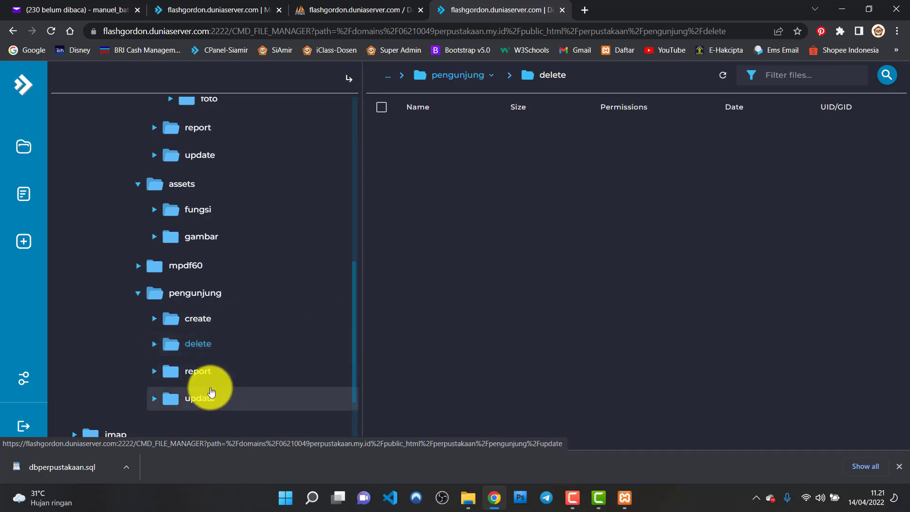
left_click(219, 372)
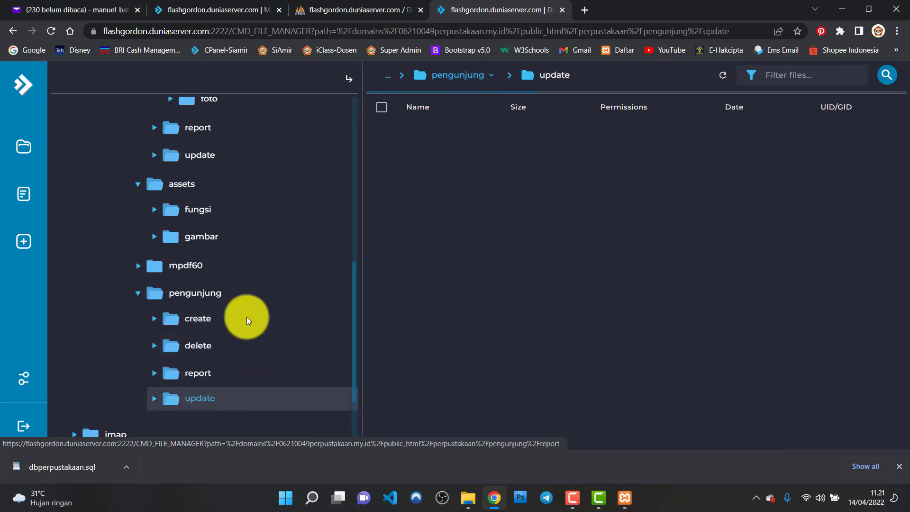
scroll(244, 319, "down", 2)
scroll(291, 345, "up", 5)
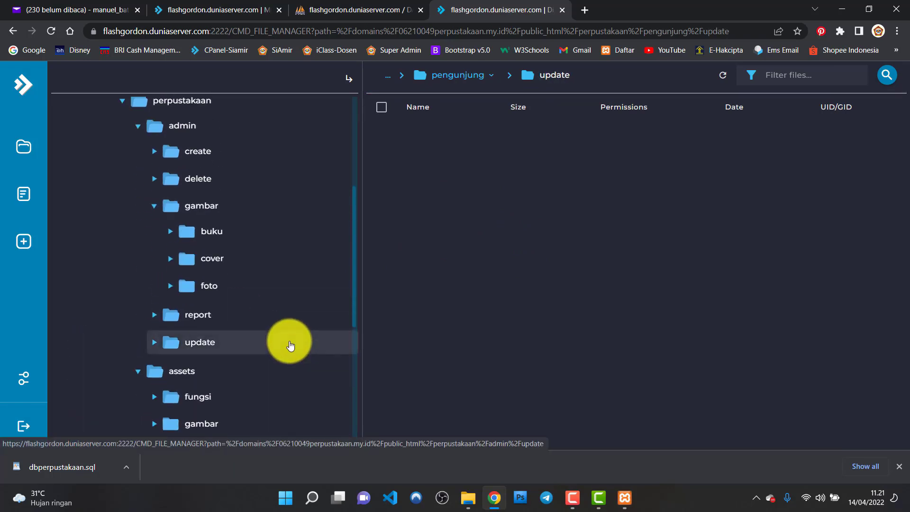
scroll(295, 321, "down", 5)
scroll(303, 341, "up", 8)
scroll(241, 274, "up", 3)
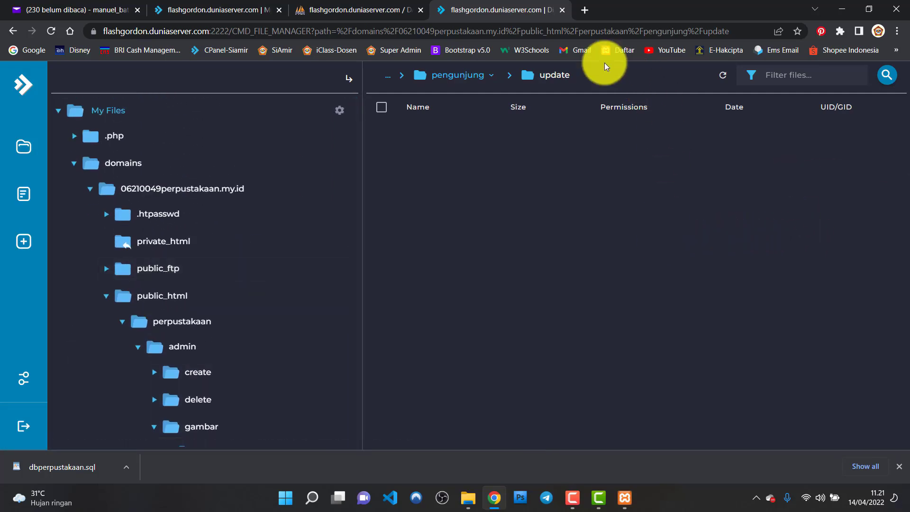
Load the live library site's domain in a new tab, which returns Forbidden.
left_click(584, 11)
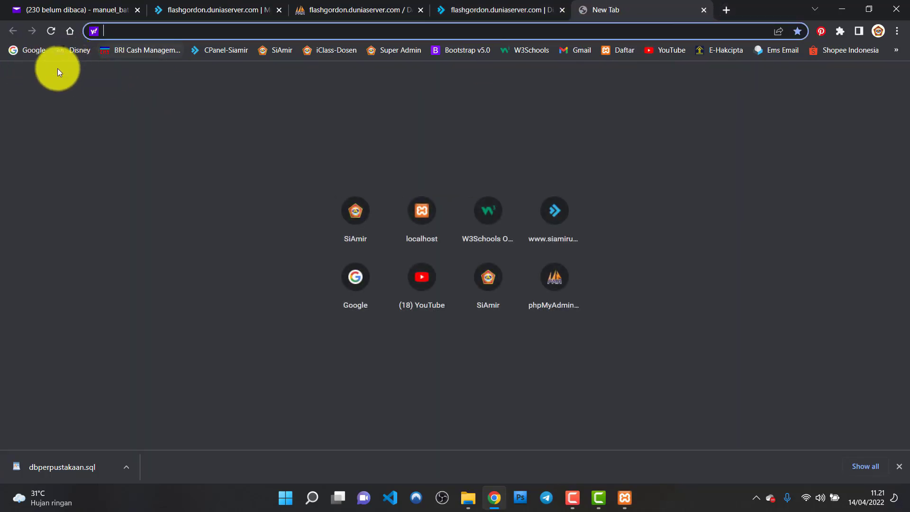
type("www.")
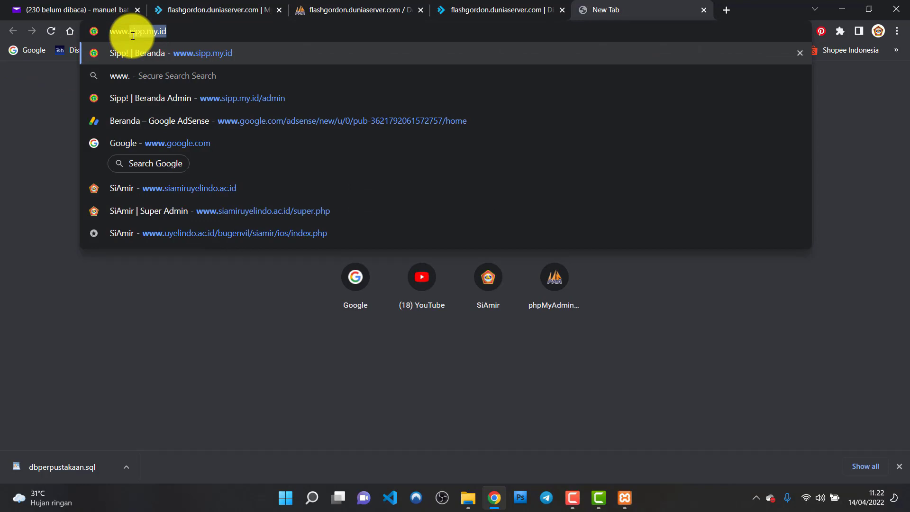
type("06210049perpustakaan")
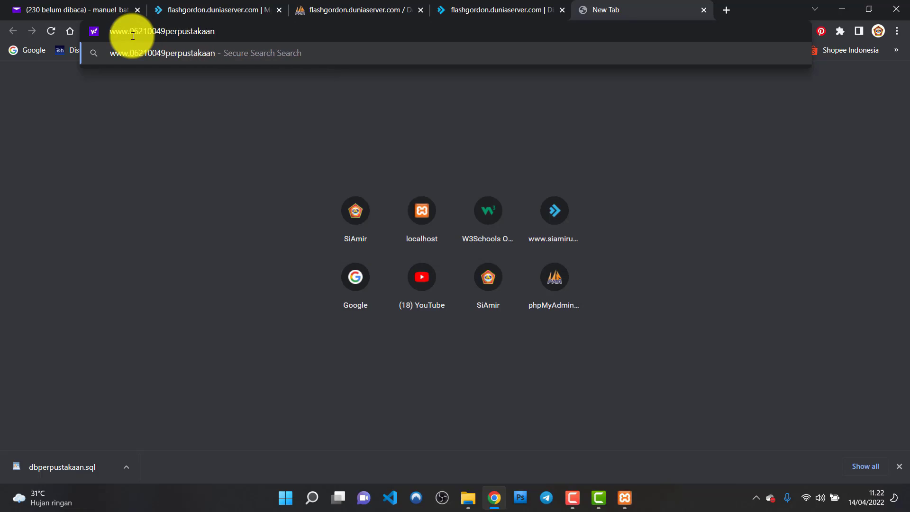
type(".my.")
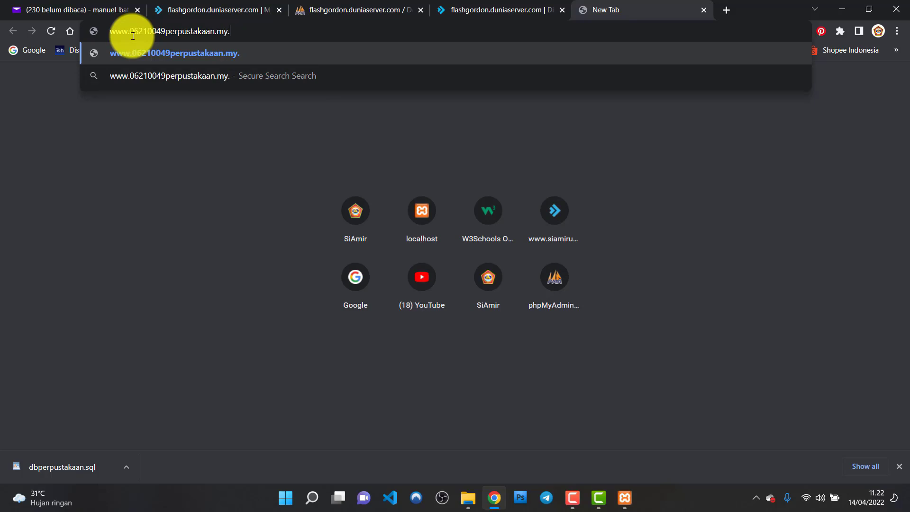
type("id")
key("Return")
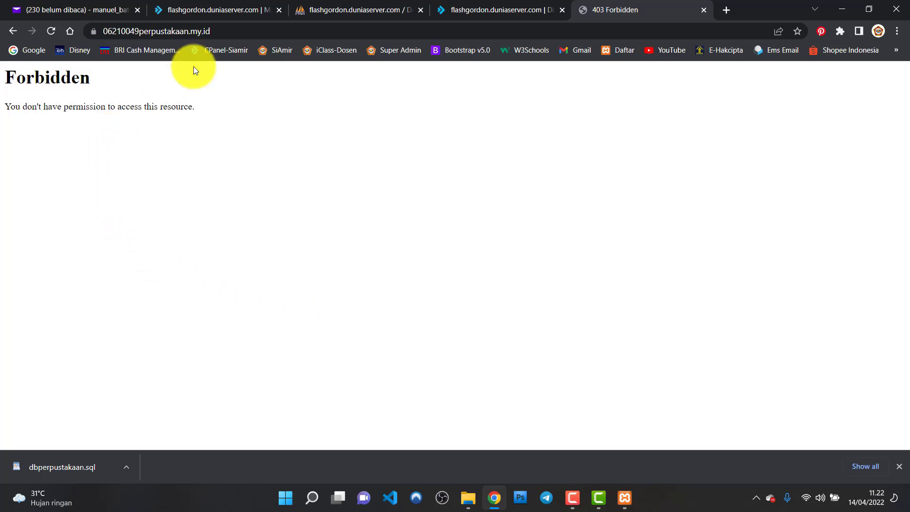
Try the site's /admin address, which gives 404 Not Found, then return to DirectAdmin.
left_click(237, 31)
left_click(247, 31)
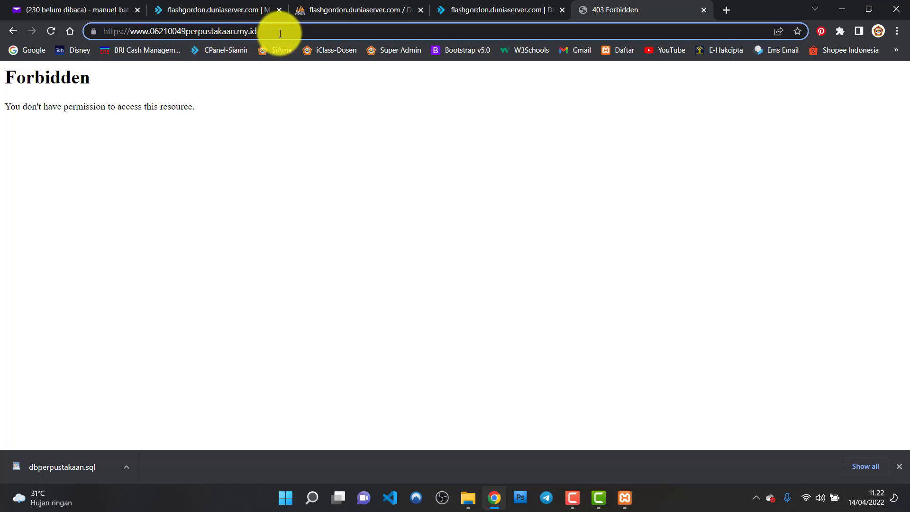
type("/admin")
key("Return")
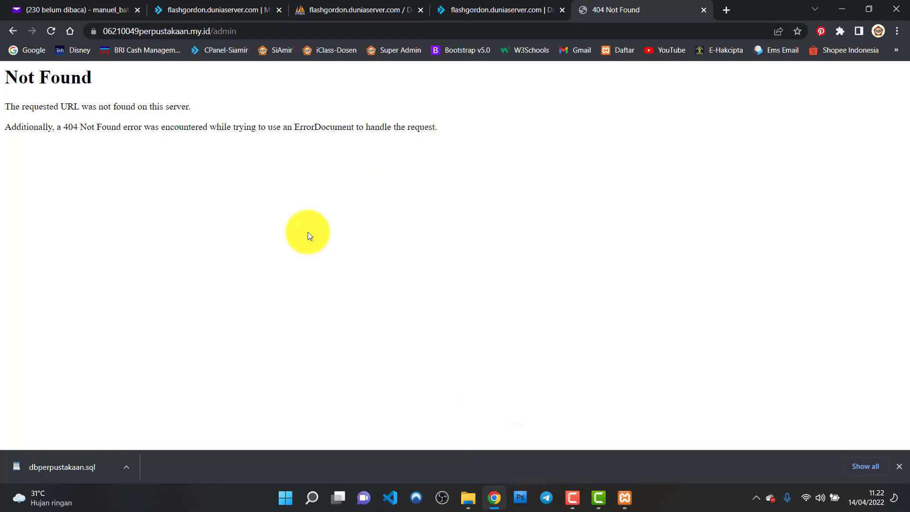
left_click(576, 500)
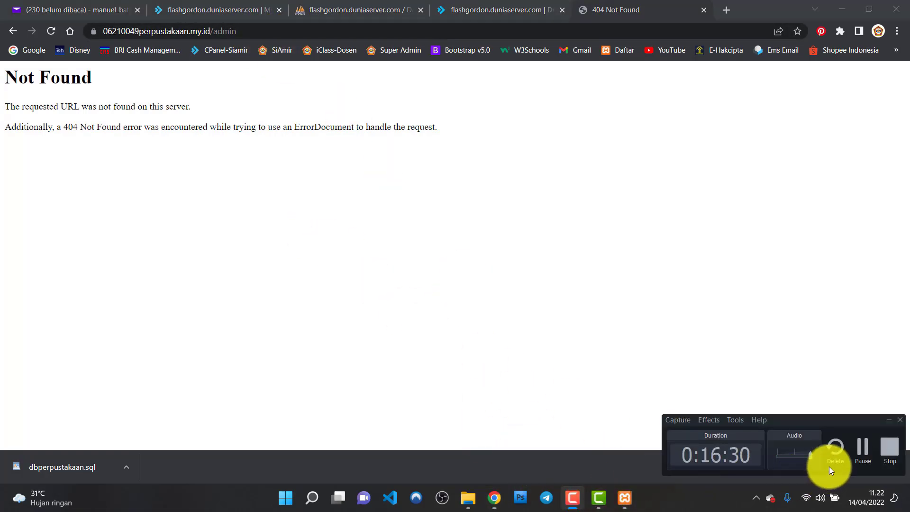
left_click(863, 448)
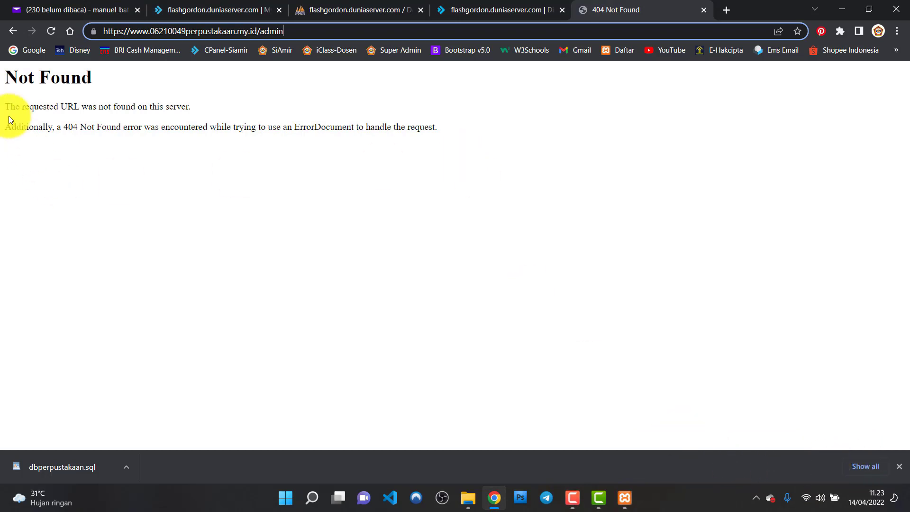
left_click(481, 10)
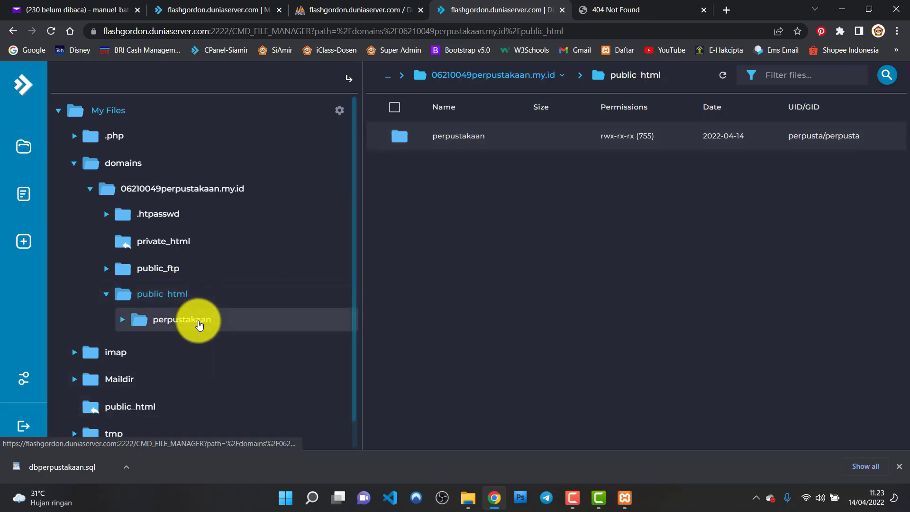
Move admin, assets, mpdf60, pengunjung and index.php from perpustakaan into public_html/.
left_click(122, 326)
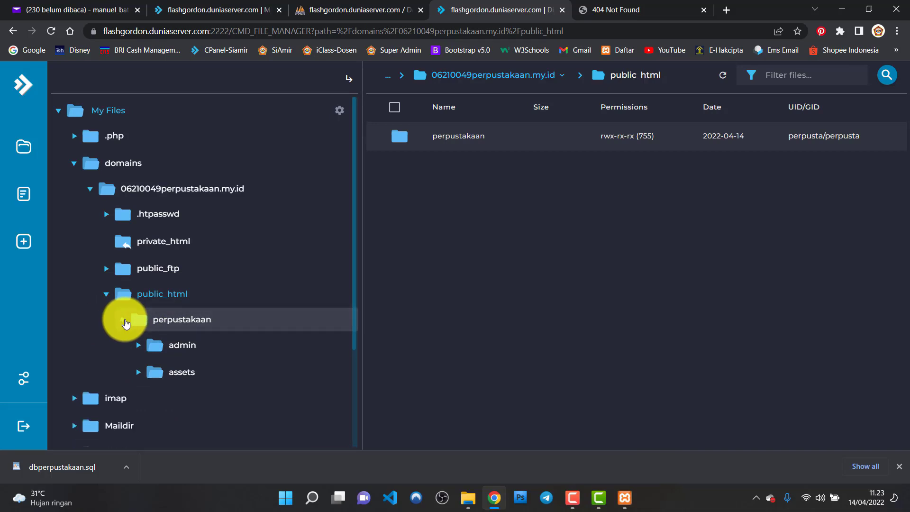
left_click(122, 320)
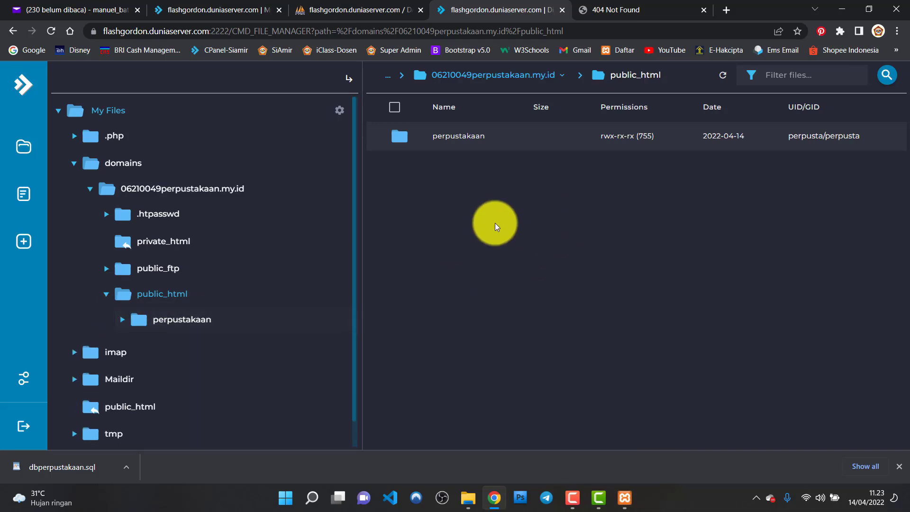
double_click(475, 141)
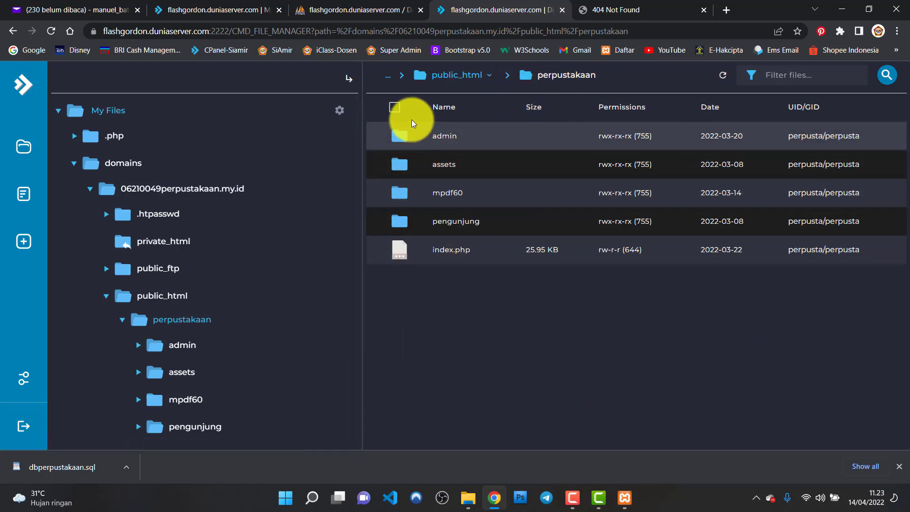
left_click(395, 107)
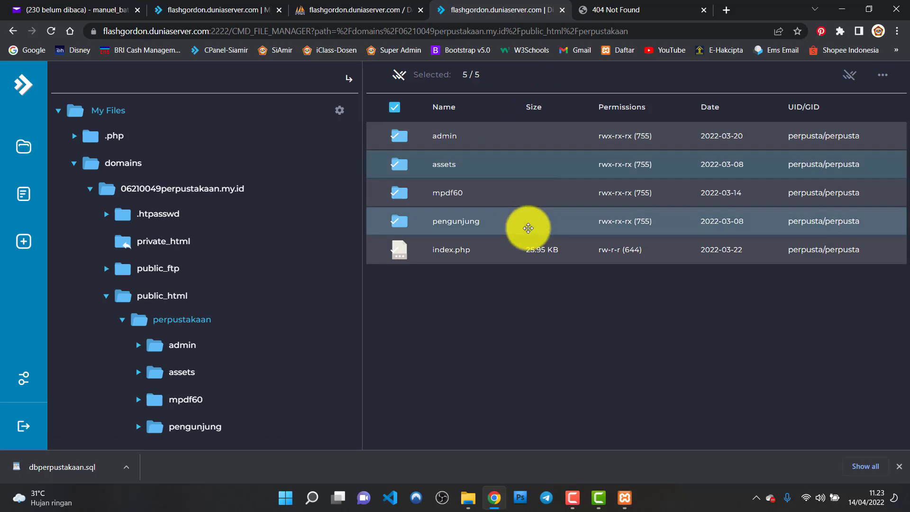
right_click(529, 230)
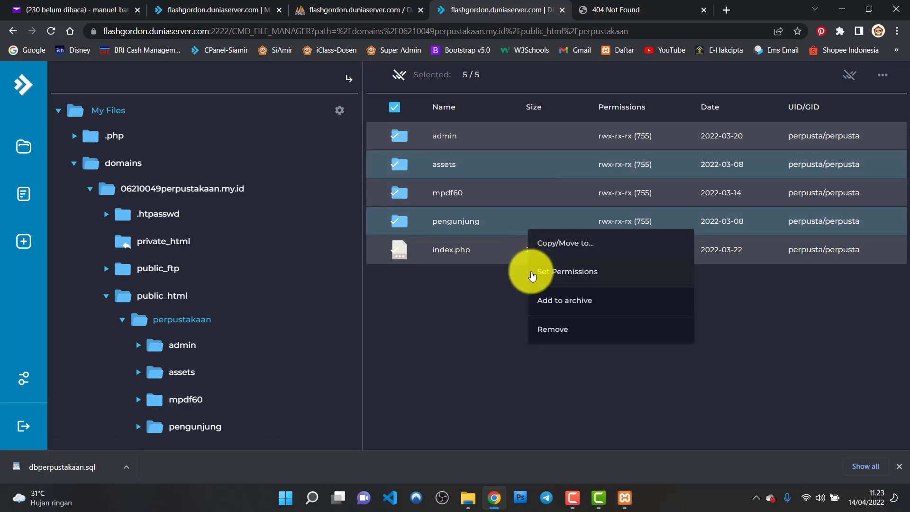
left_click(576, 249)
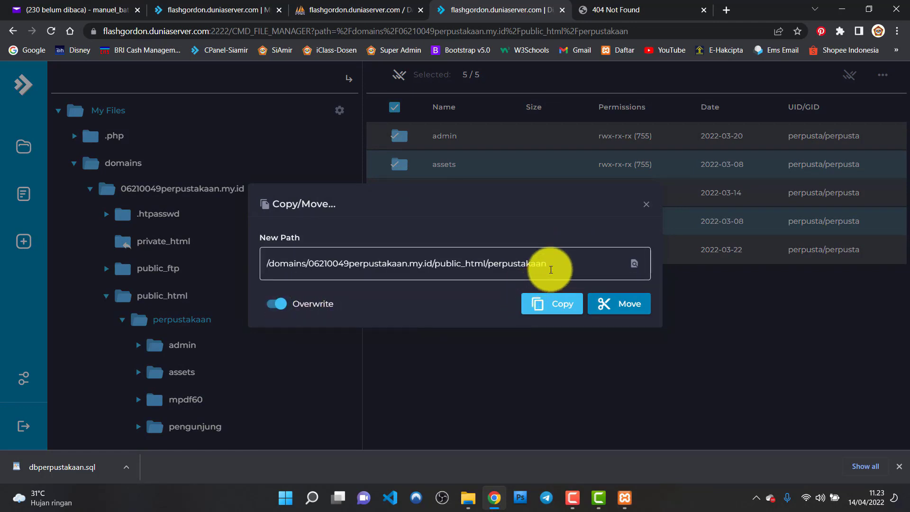
left_click(557, 266)
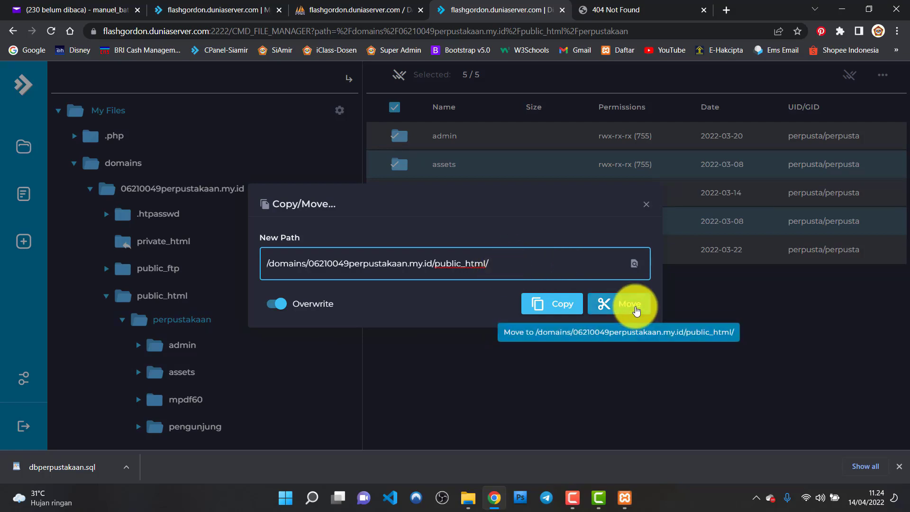
left_click(636, 310)
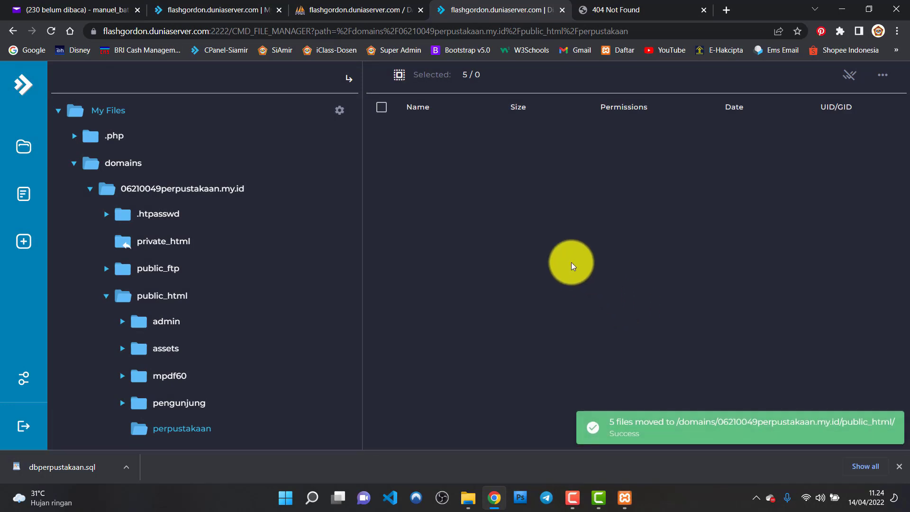
Confirm the perpustakaan folder is empty and delete it from public_html.
left_click(167, 300)
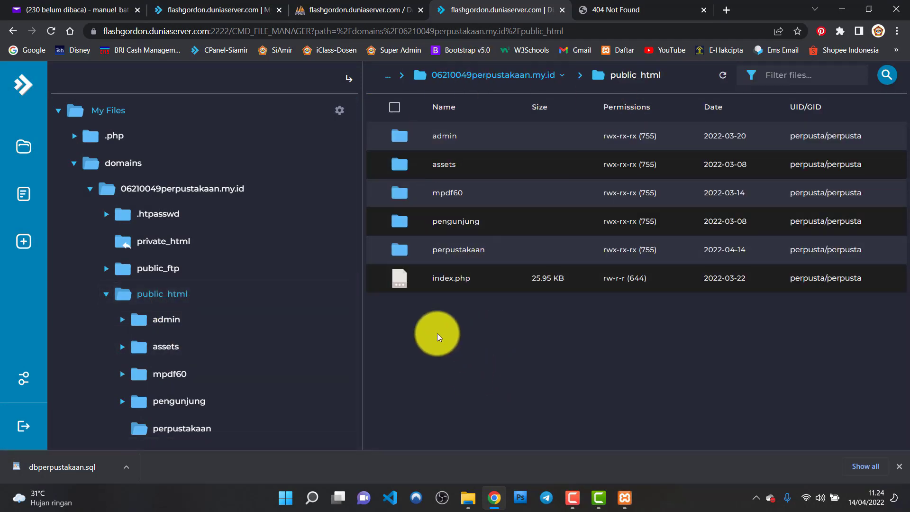
double_click(400, 250)
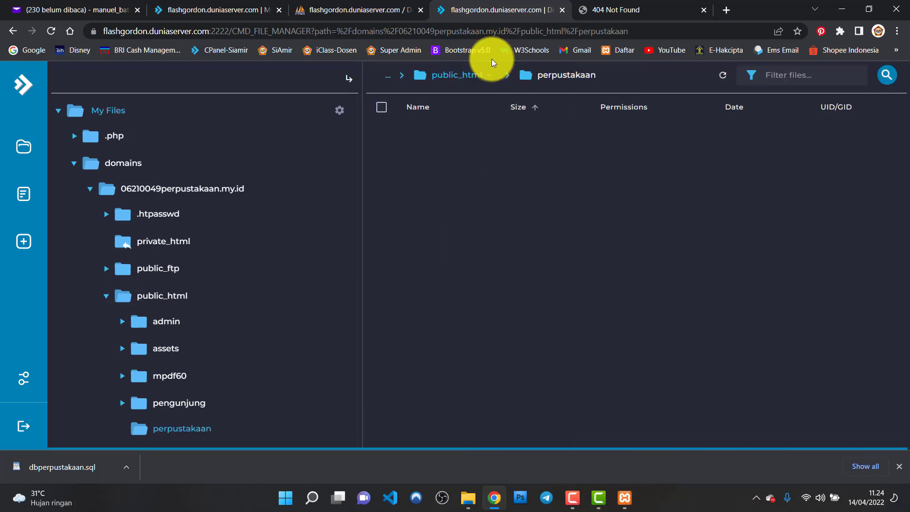
left_click(13, 31)
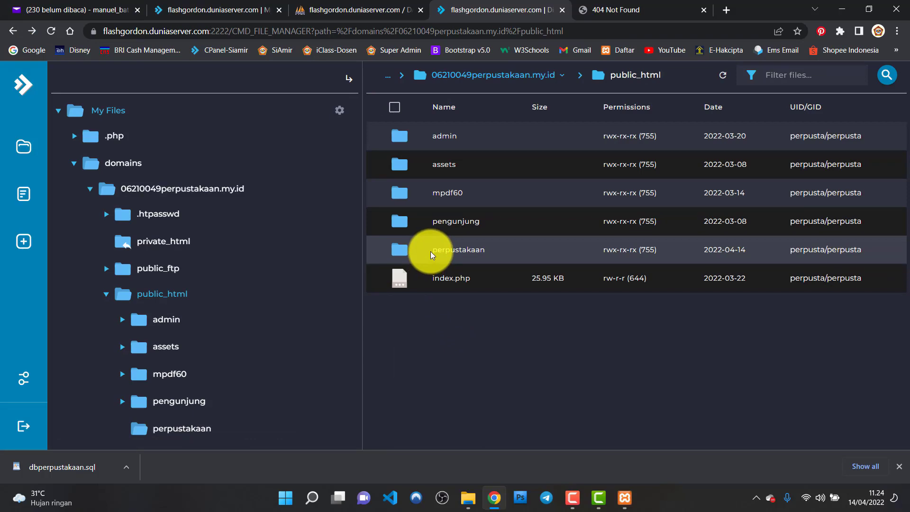
right_click(431, 251)
scroll(480, 223, "down", 2)
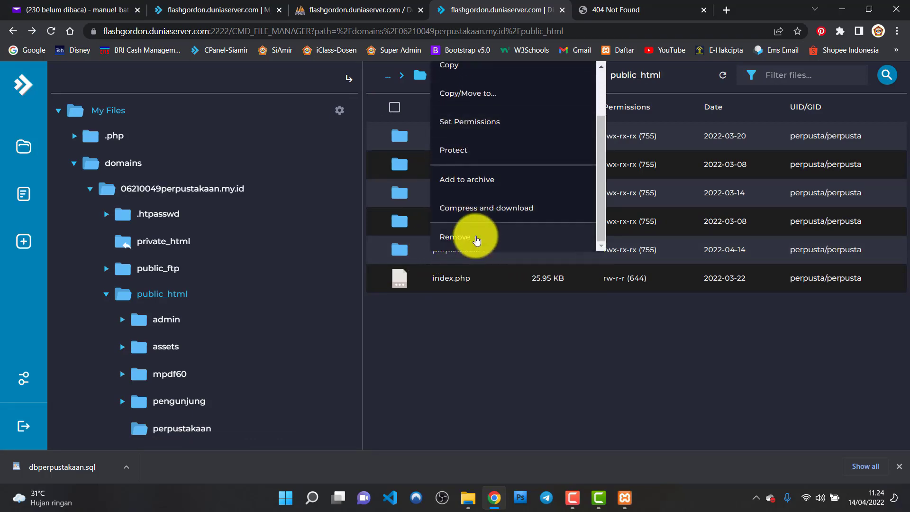
left_click(477, 240)
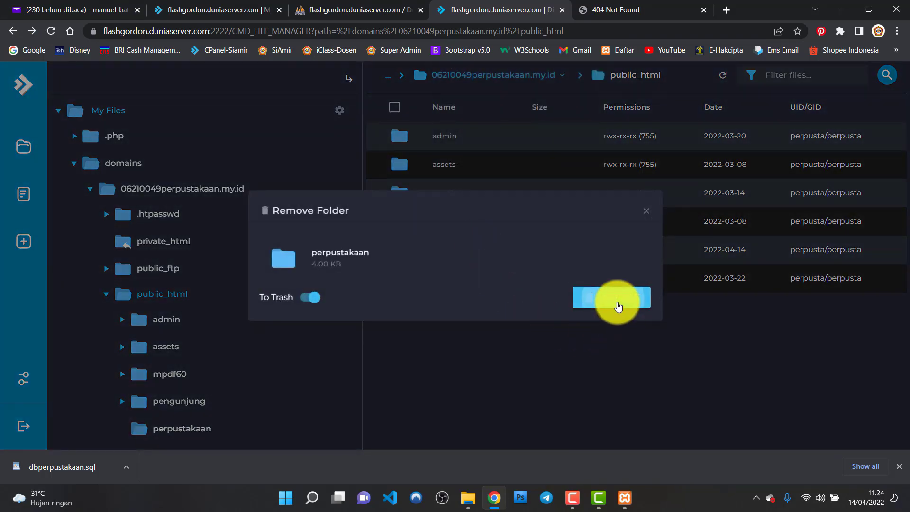
left_click(618, 306)
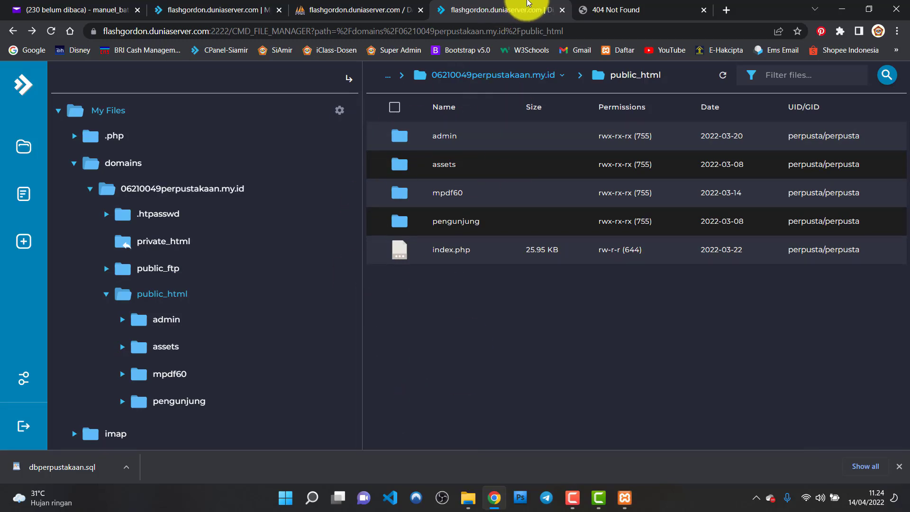
left_click(616, 10)
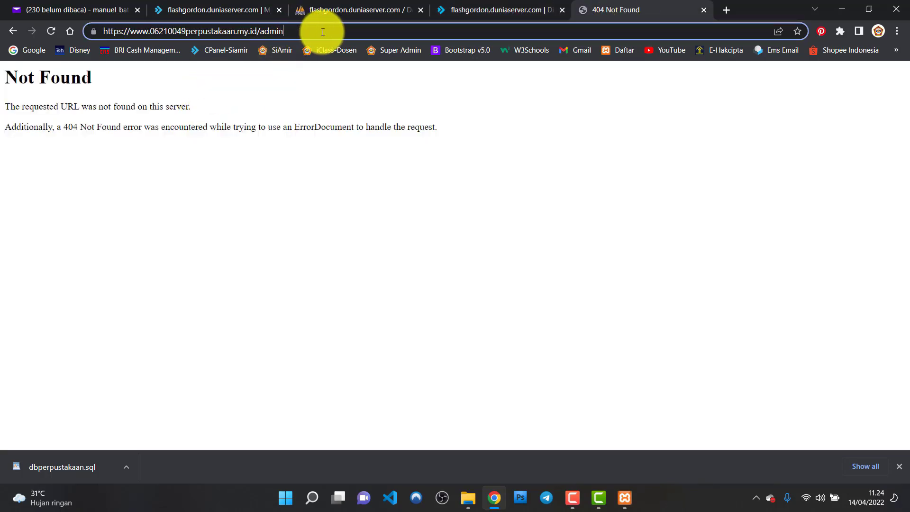
Load the live Puspa home page by removing /admin from the address.
left_click_drag(283, 31, 255, 31)
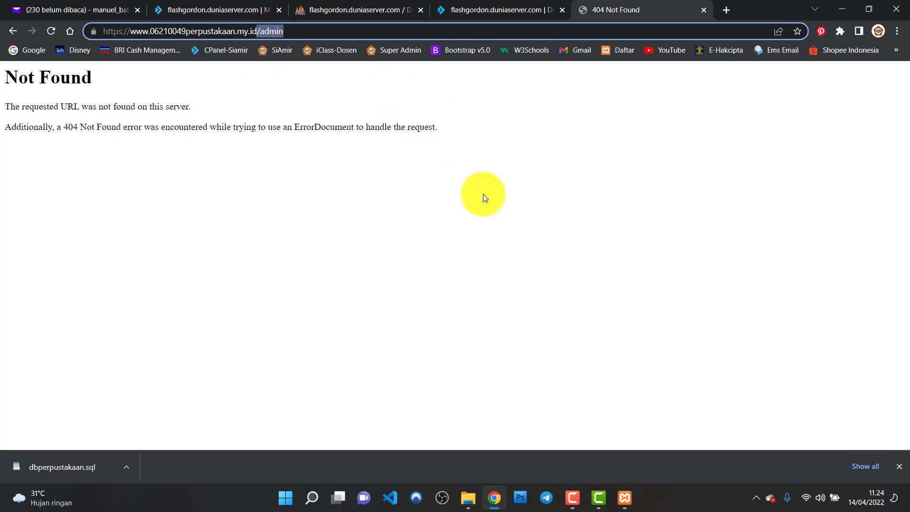
key("BackSpace")
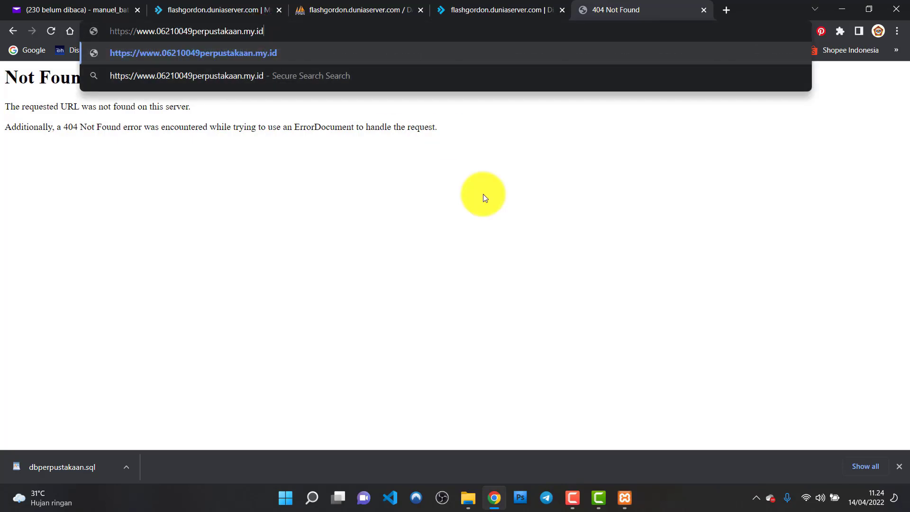
key("Return")
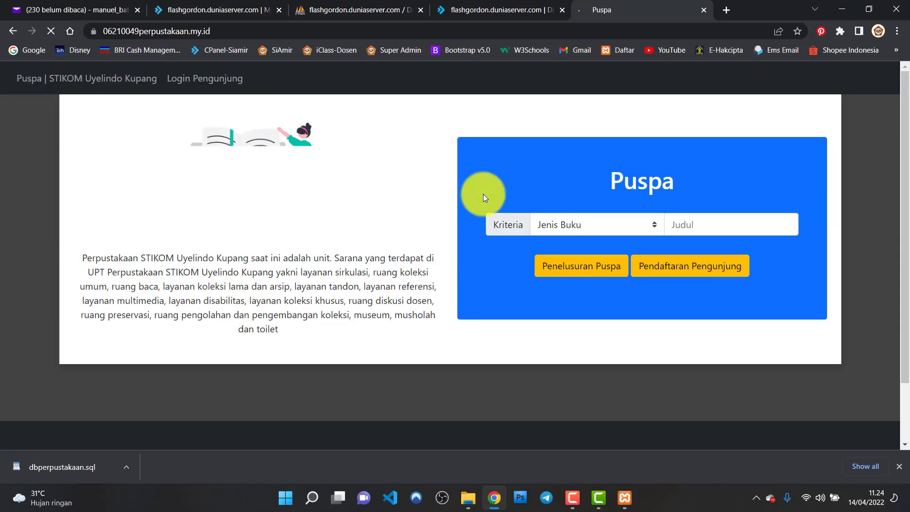
left_click(900, 472)
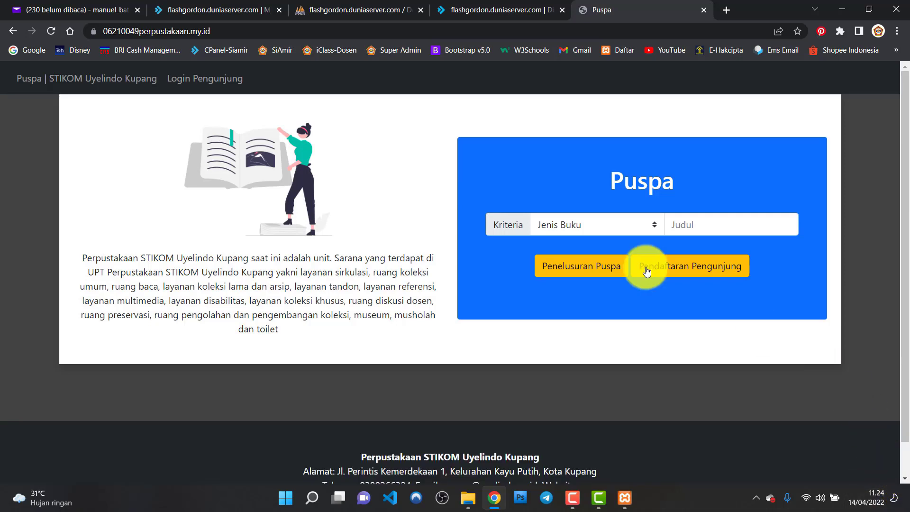
scroll(136, 227, "down", 1)
scroll(136, 227, "up", 1)
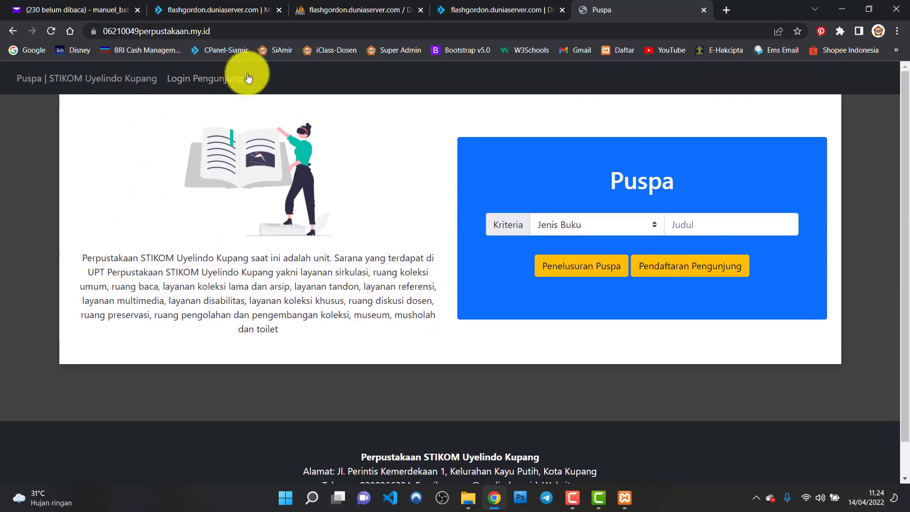
Run book searches with Kriteria set to Berita, then to Novel.
left_click(639, 232)
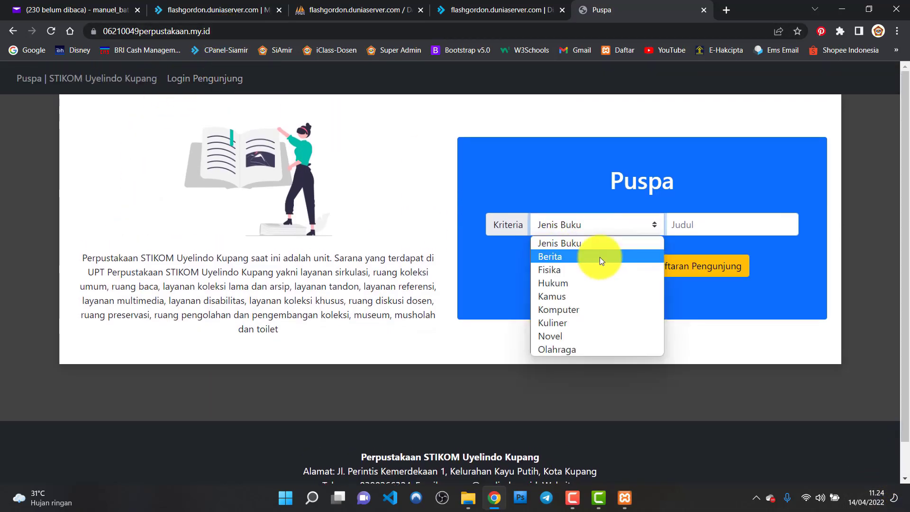
left_click(599, 257)
left_click(685, 220)
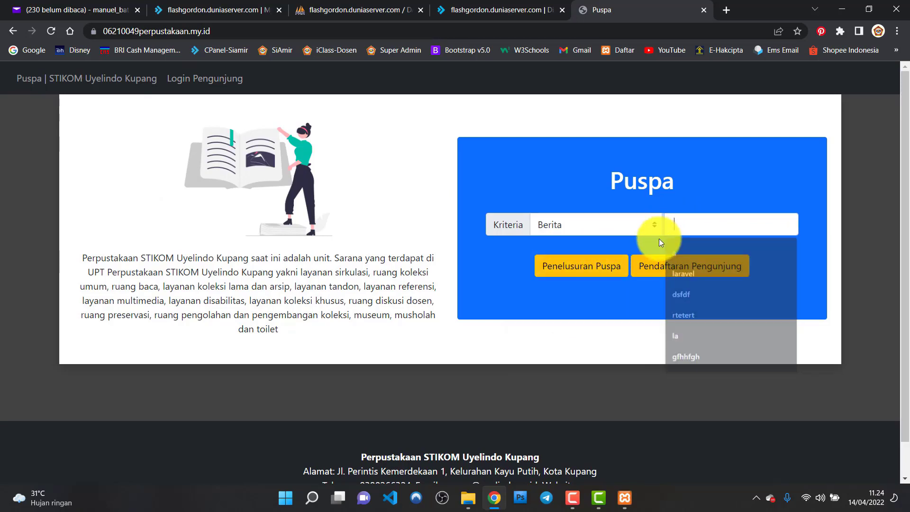
left_click(592, 271)
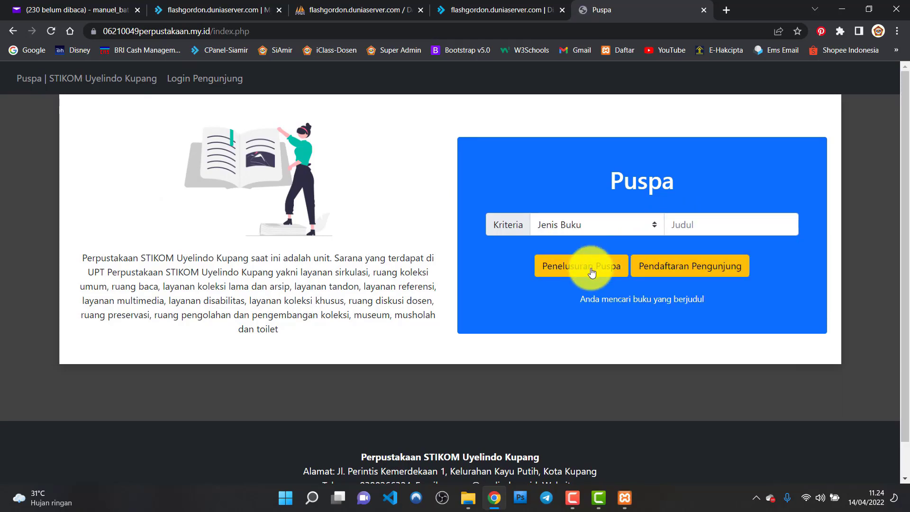
left_click(610, 230)
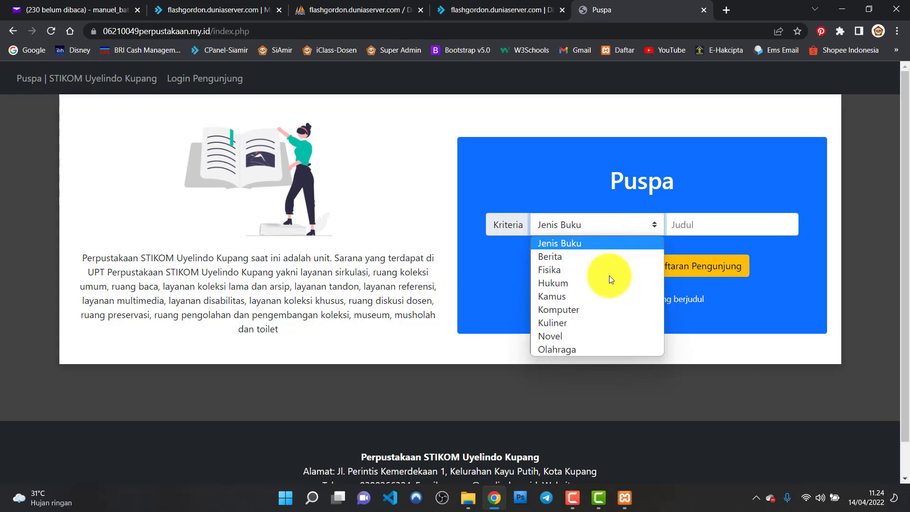
left_click(584, 335)
left_click(695, 219)
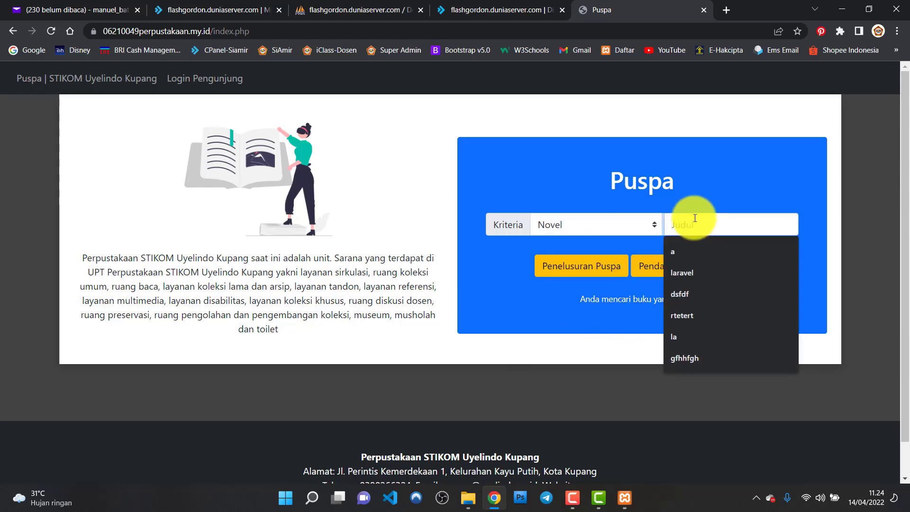
left_click(546, 273)
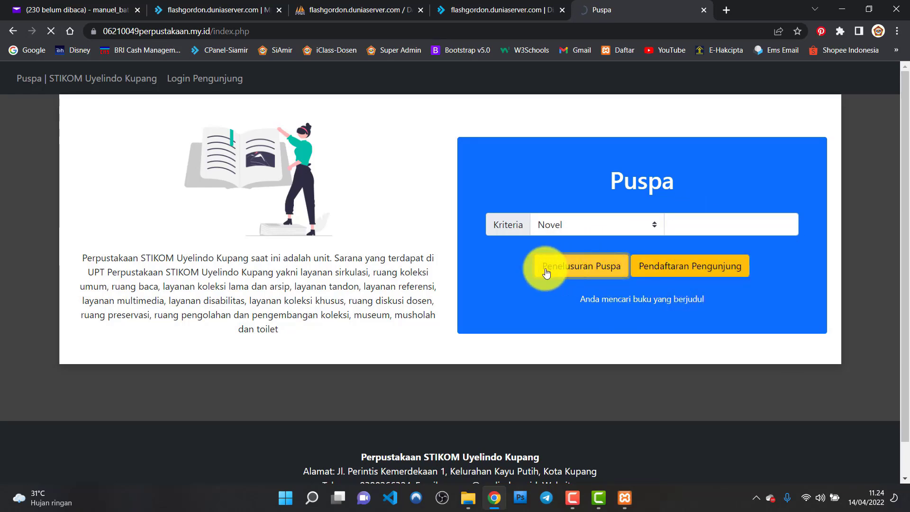
scroll(452, 297, "down", 2)
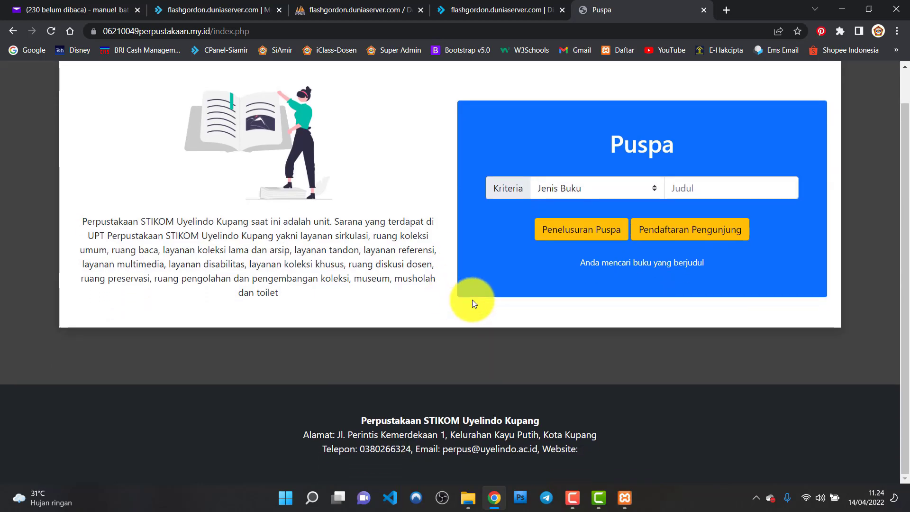
scroll(472, 300, "up", 2)
Open and close the Pendaftaran Pengunjung form, then reload the page, confirming the resend.
left_click(659, 261)
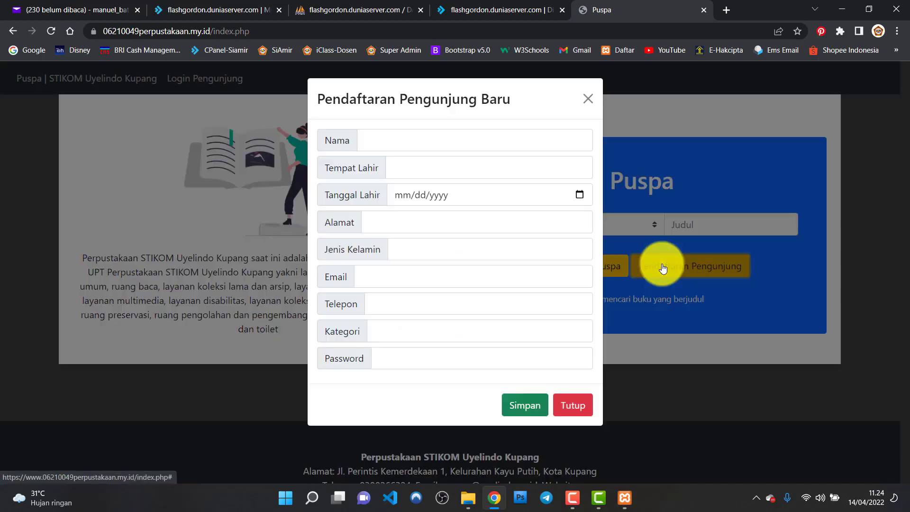
left_click(587, 98)
left_click(50, 31)
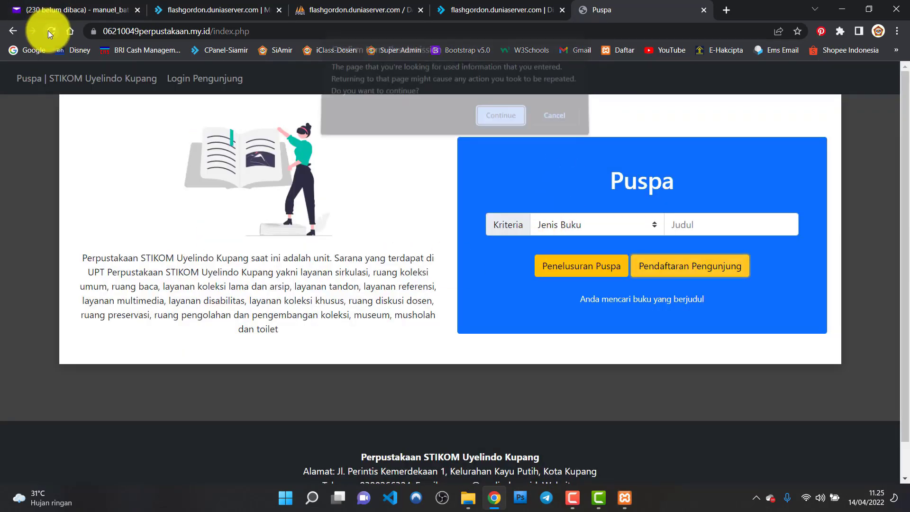
left_click(504, 123)
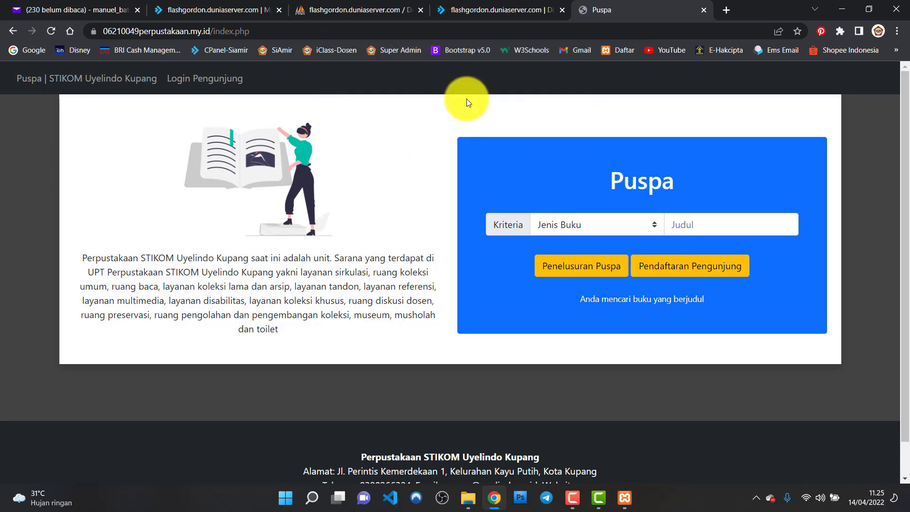
Replace index.php with adm in the address to reach the admin login page.
left_click_drag(299, 31, 264, 33)
type("adm")
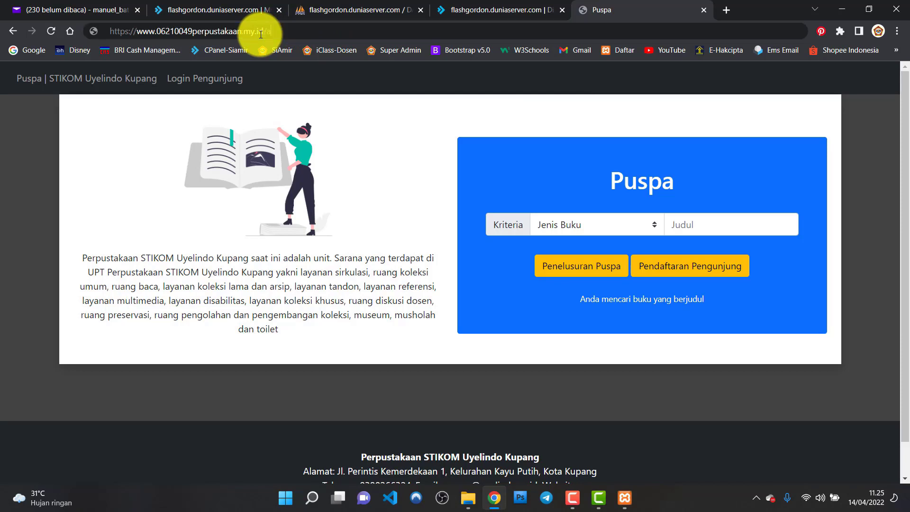
key("Return")
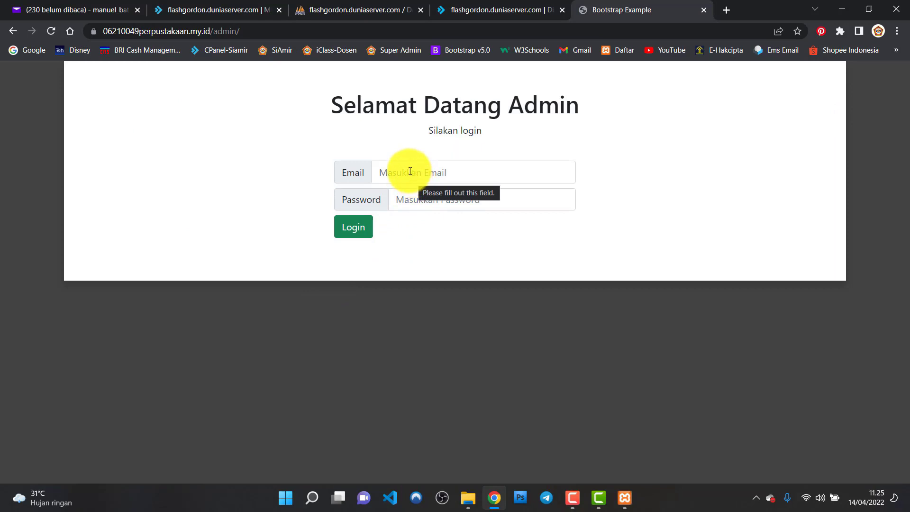
Check the admin table records in phpMyAdmin, then autofill the saved admin e-mail on the login form.
left_click(410, 172)
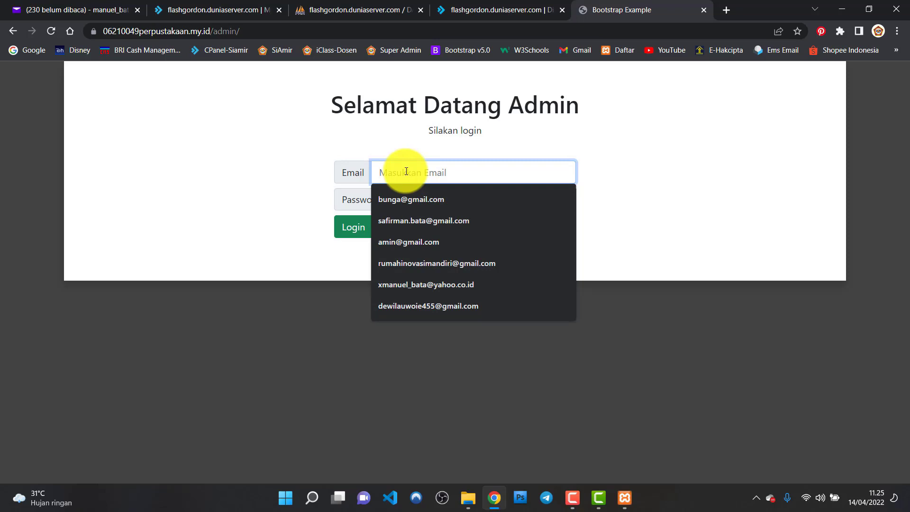
left_click(351, 9)
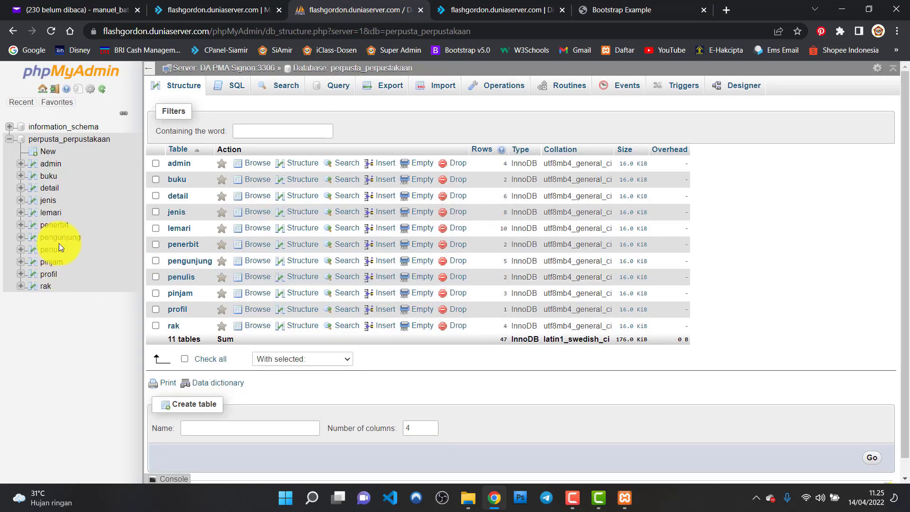
left_click(51, 166)
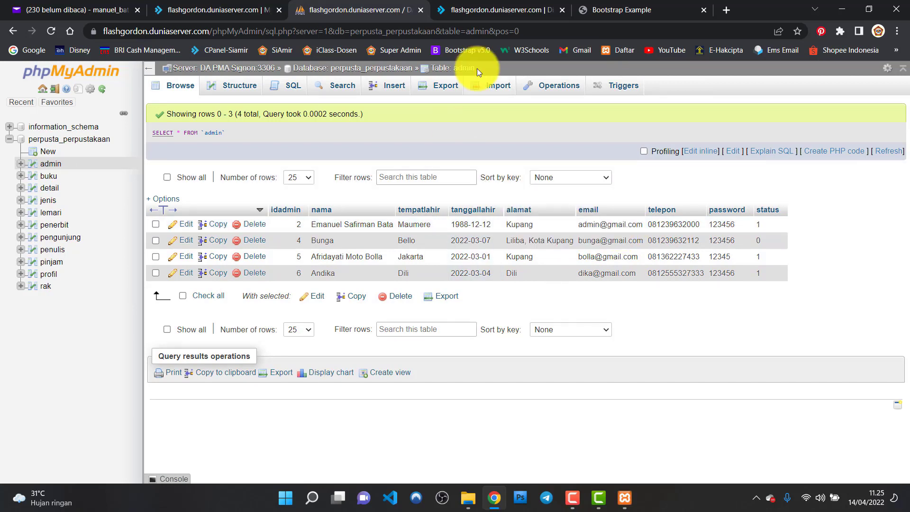
left_click(617, 5)
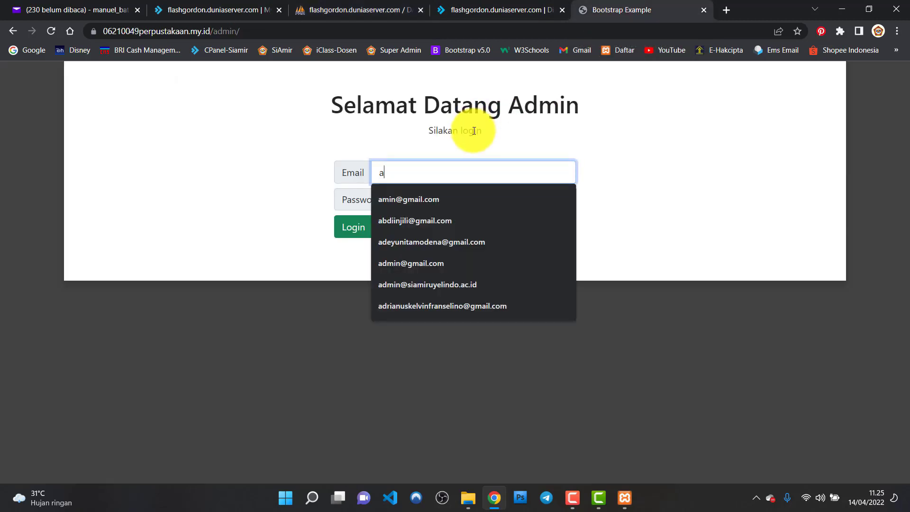
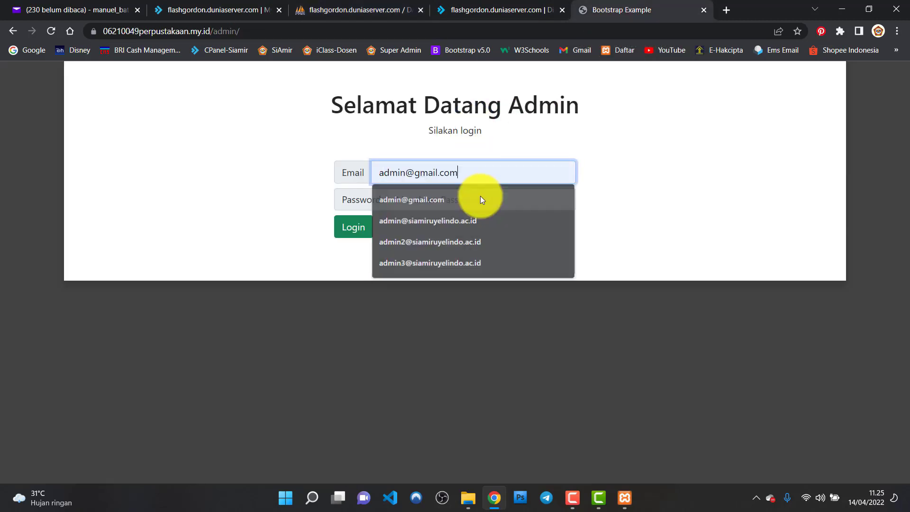
left_click(478, 199)
Enter the admin password, sign in, and dismiss Chrome's breach and save-password popups.
type("•••••")
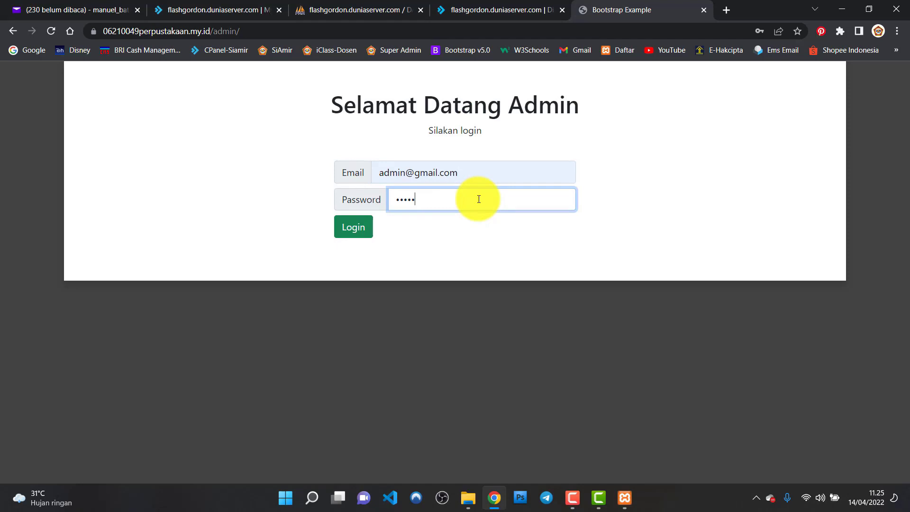
type("•")
left_click(363, 234)
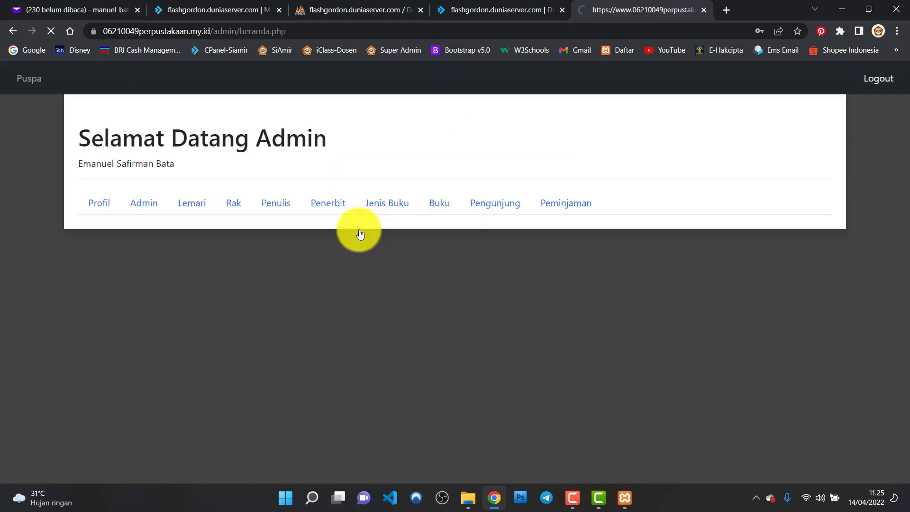
left_click(137, 214)
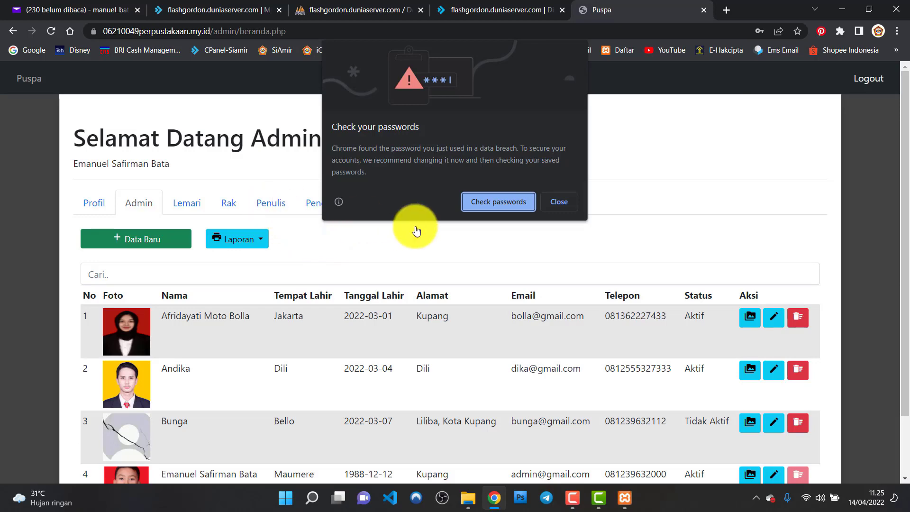
left_click(559, 201)
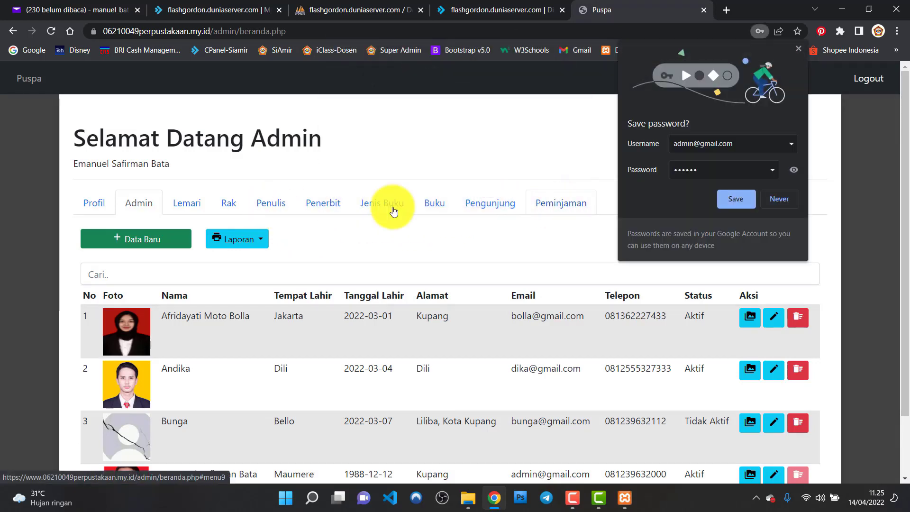
left_click(741, 198)
Browse the Peminjaman, Pengunjung, Buku, Jenis Buku, Penerbit, Rak and Lemari tables.
left_click(535, 204)
left_click(497, 207)
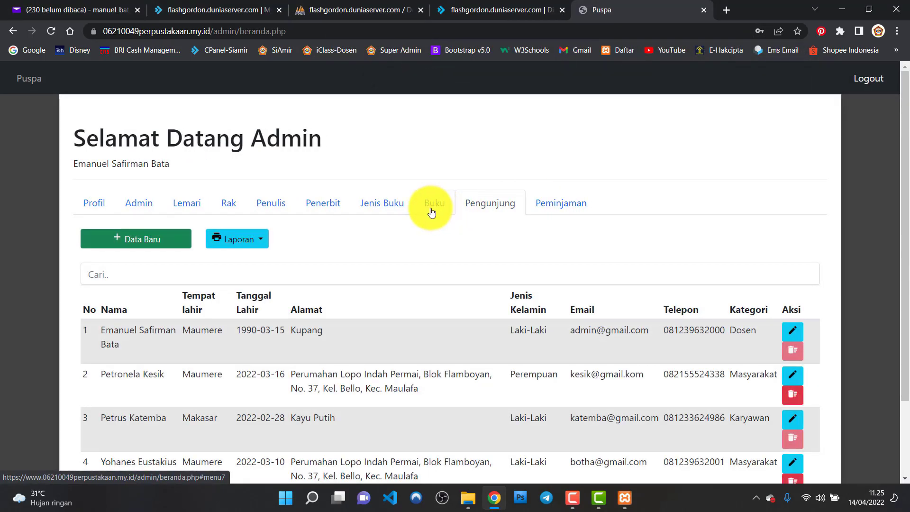
left_click(432, 207)
left_click(385, 204)
left_click(325, 203)
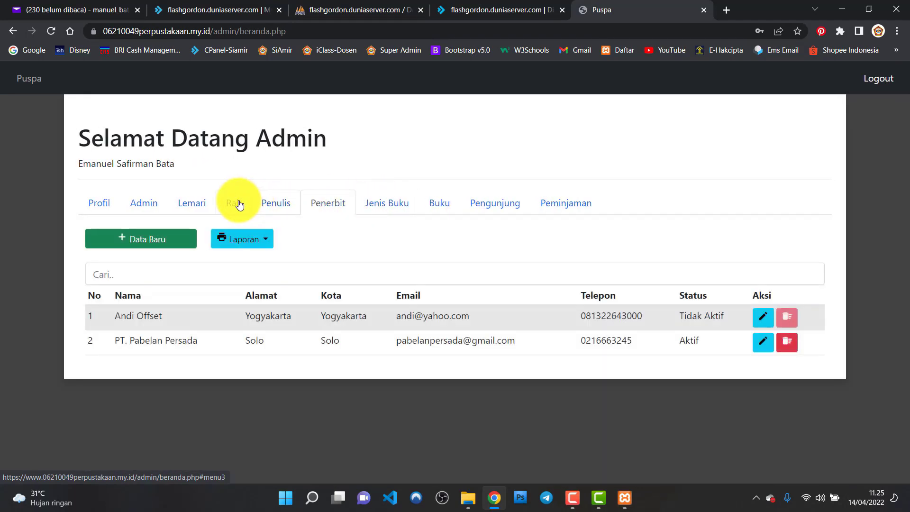
left_click(230, 205)
left_click(190, 203)
View the Lemari PDF report, check the Buku table, then log out.
left_click(251, 245)
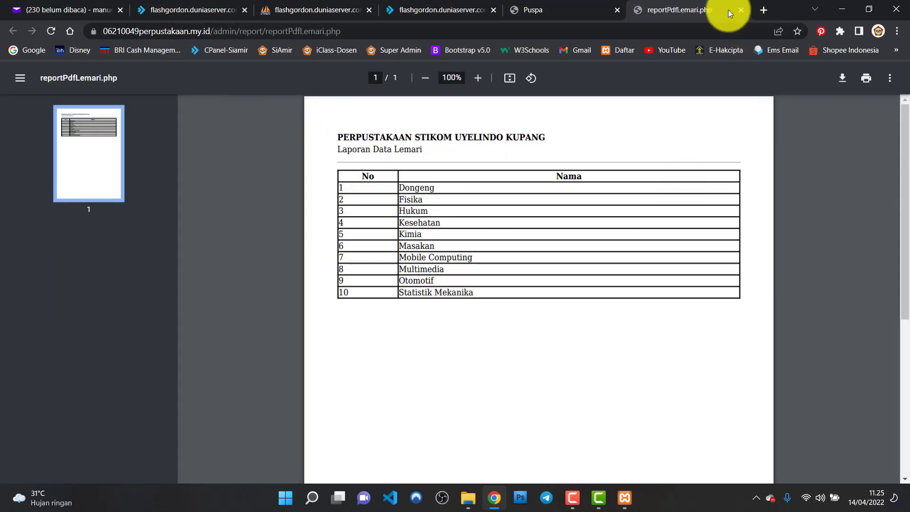
left_click(741, 10)
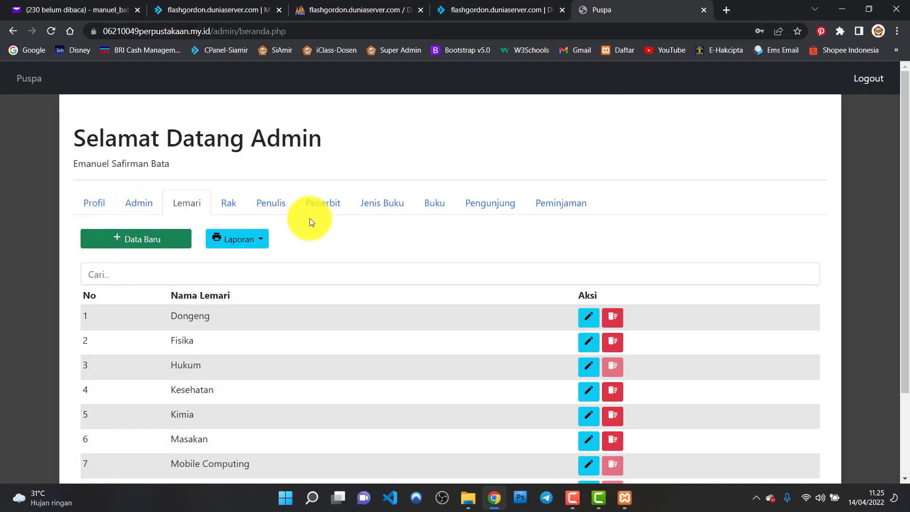
left_click(434, 204)
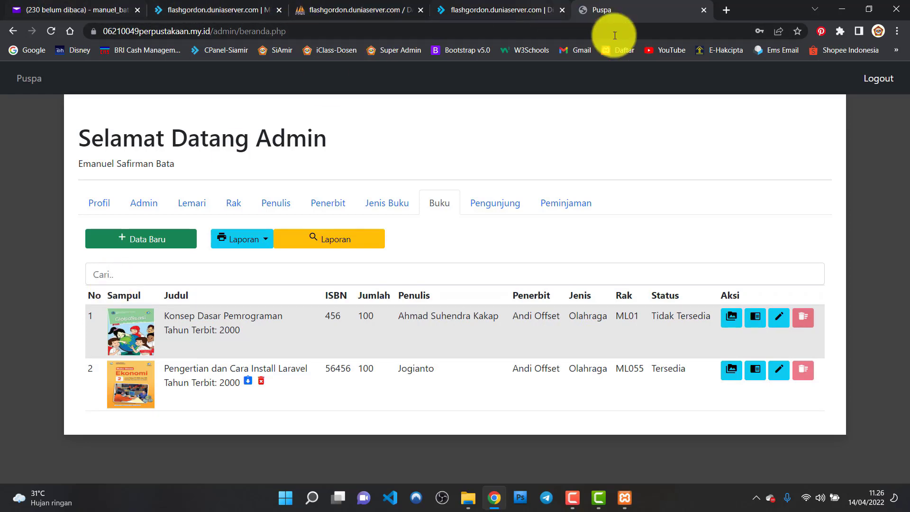
left_click(881, 79)
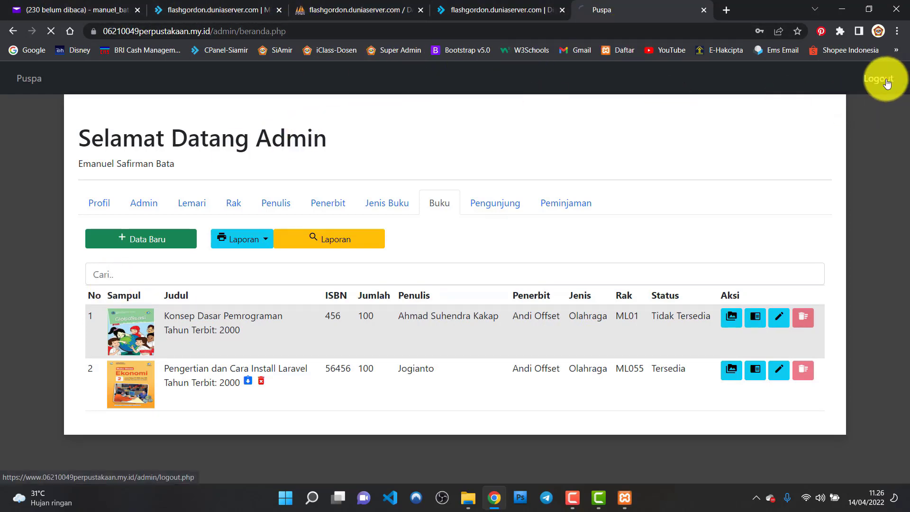
Return to the public home page by deleting the admin path from the address.
left_click_drag(325, 31, 215, 34)
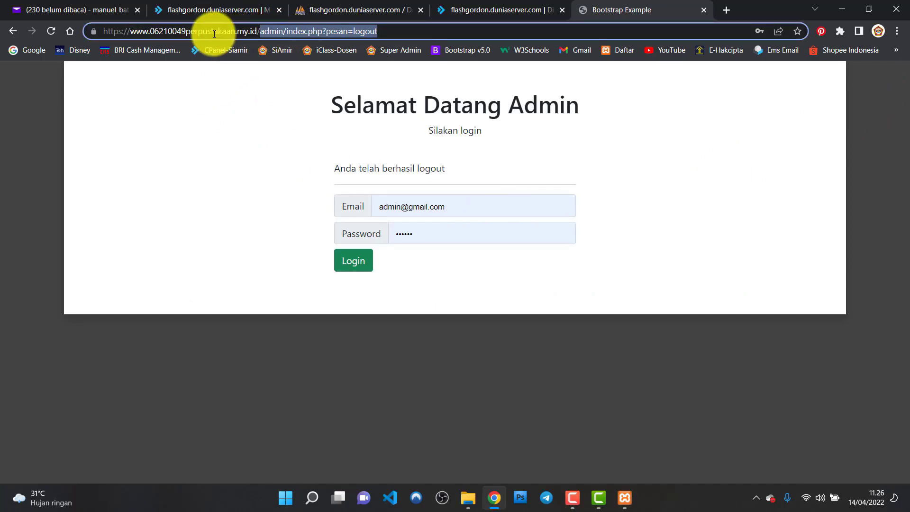
key("BackSpace")
key("Return")
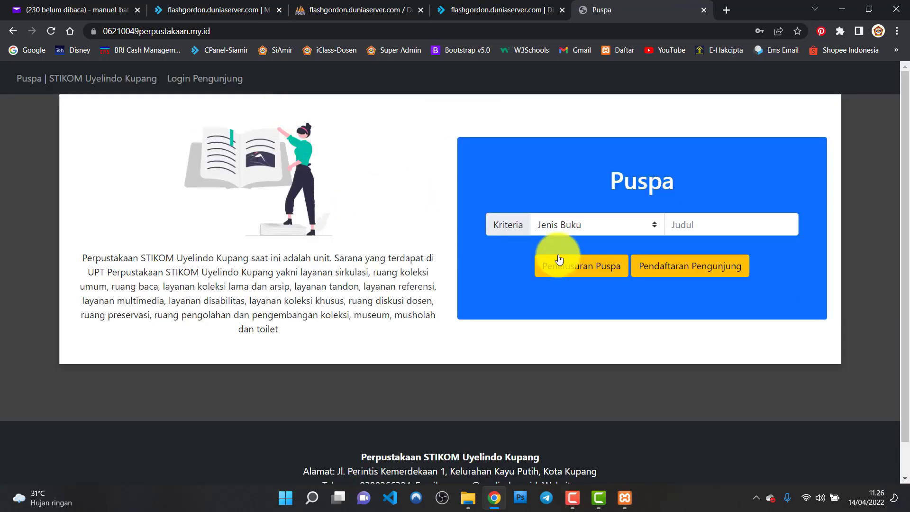
Search the catalogue with Kriteria Olahraga and review the two resulting books.
left_click(590, 224)
left_click(583, 348)
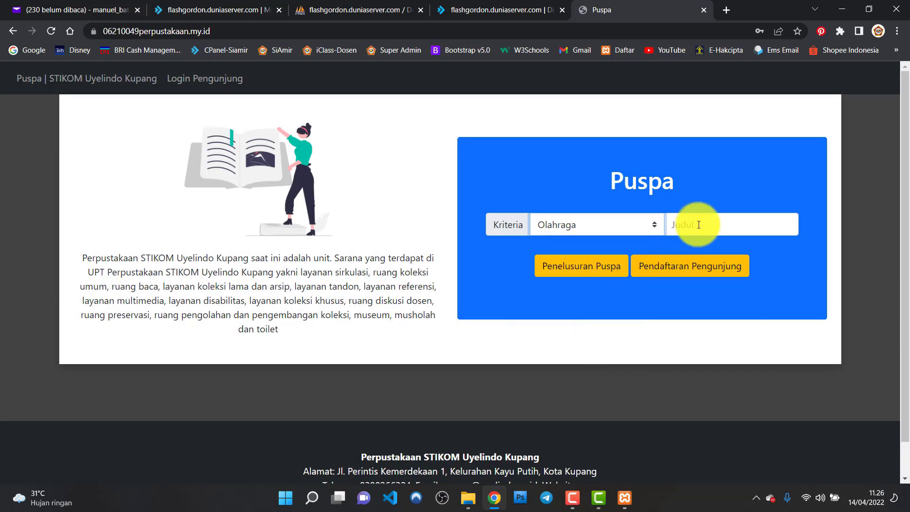
left_click(698, 225)
left_click(578, 281)
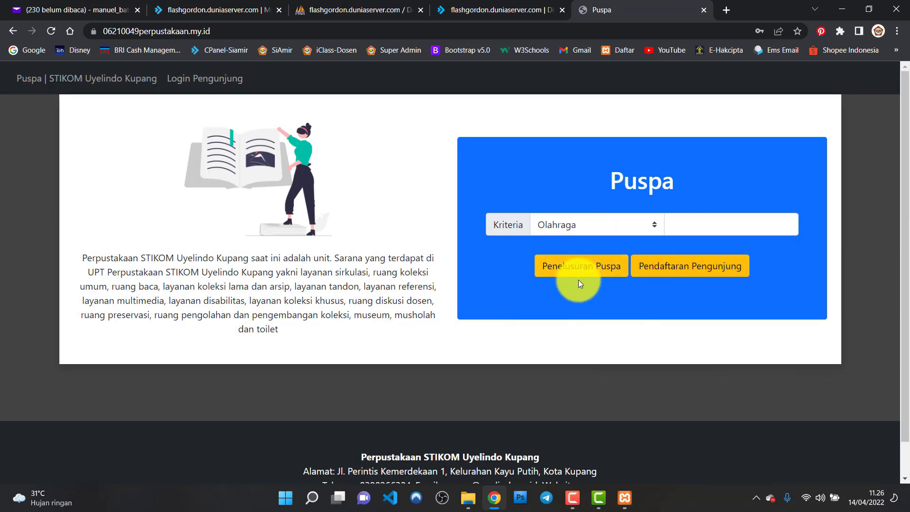
scroll(294, 328, "down", 8)
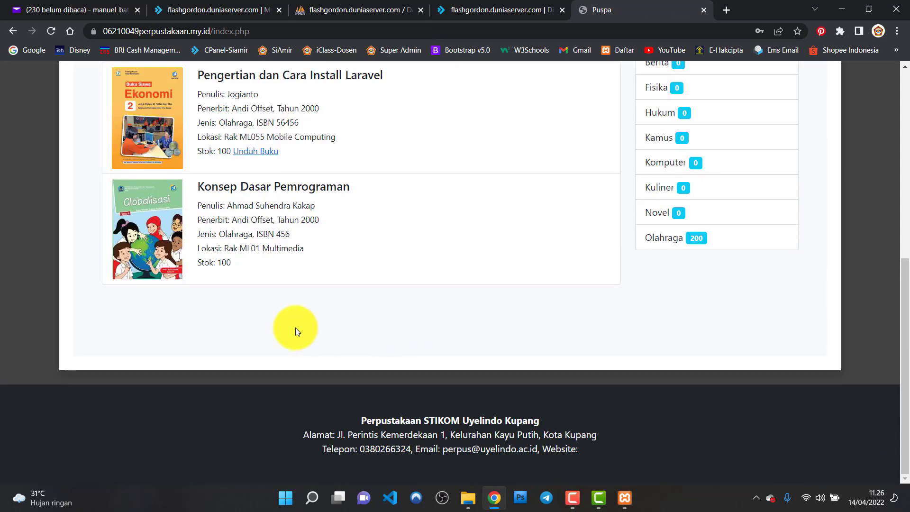
scroll(354, 231, "up", 8)
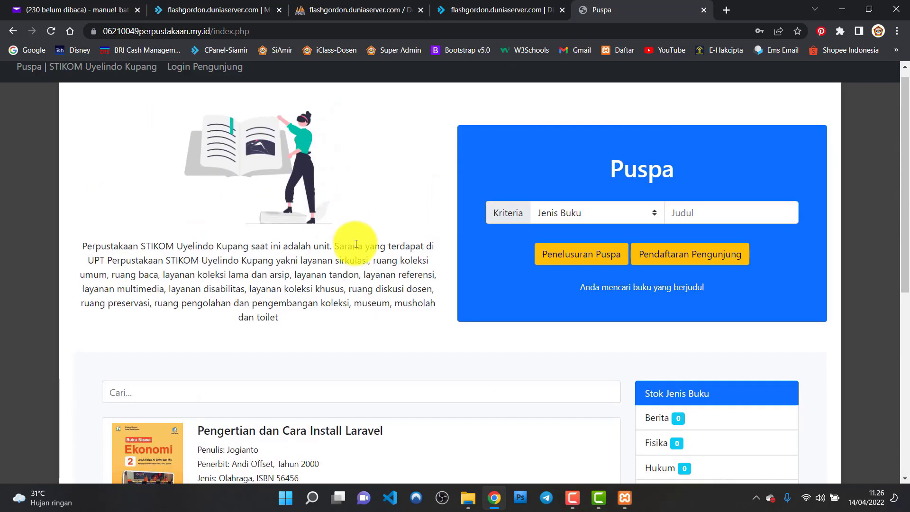
scroll(355, 251, "down", 8)
scroll(355, 252, "up", 8)
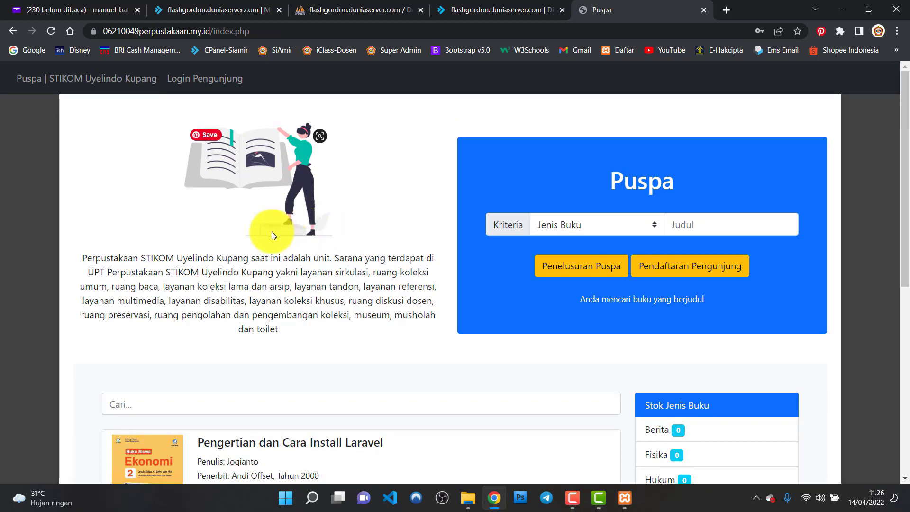
scroll(271, 231, "down", 4)
scroll(268, 240, "up", 1)
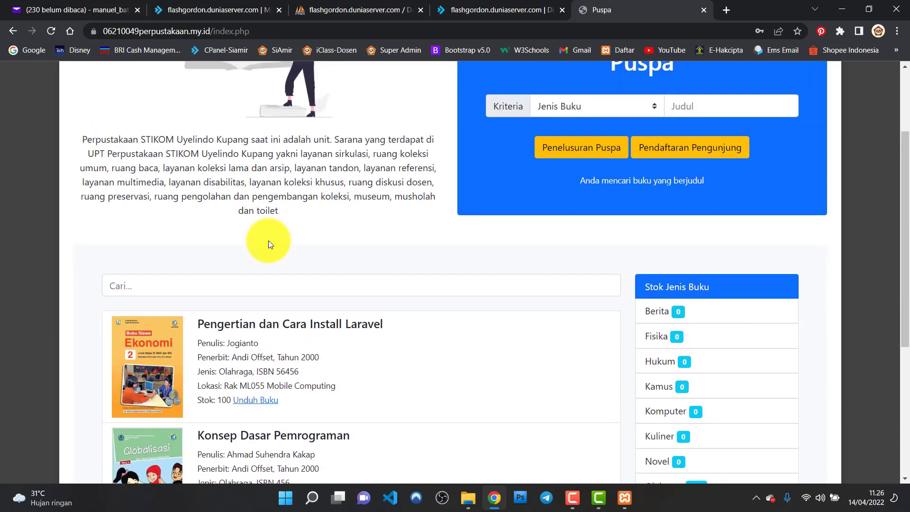